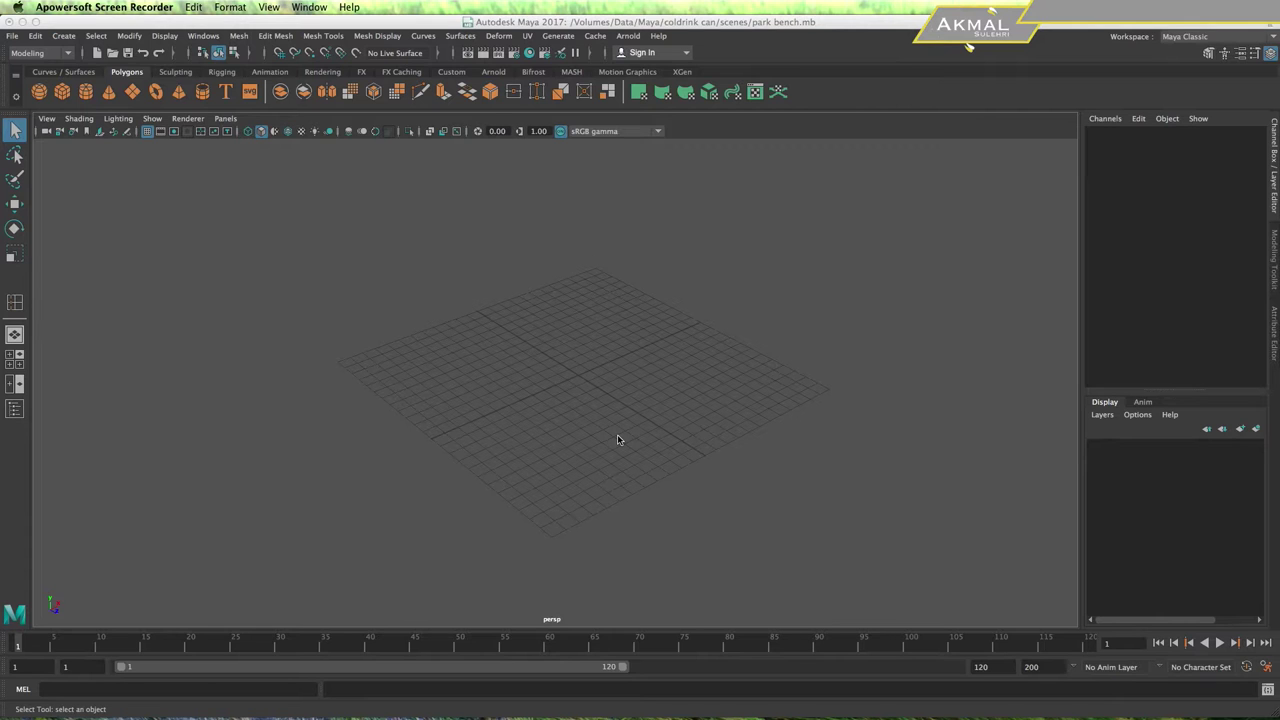
Create a polygon cube and scale it along Z to 6.344, forming a long beam
{"action": "left_click", "coordinate": [619, 440]}
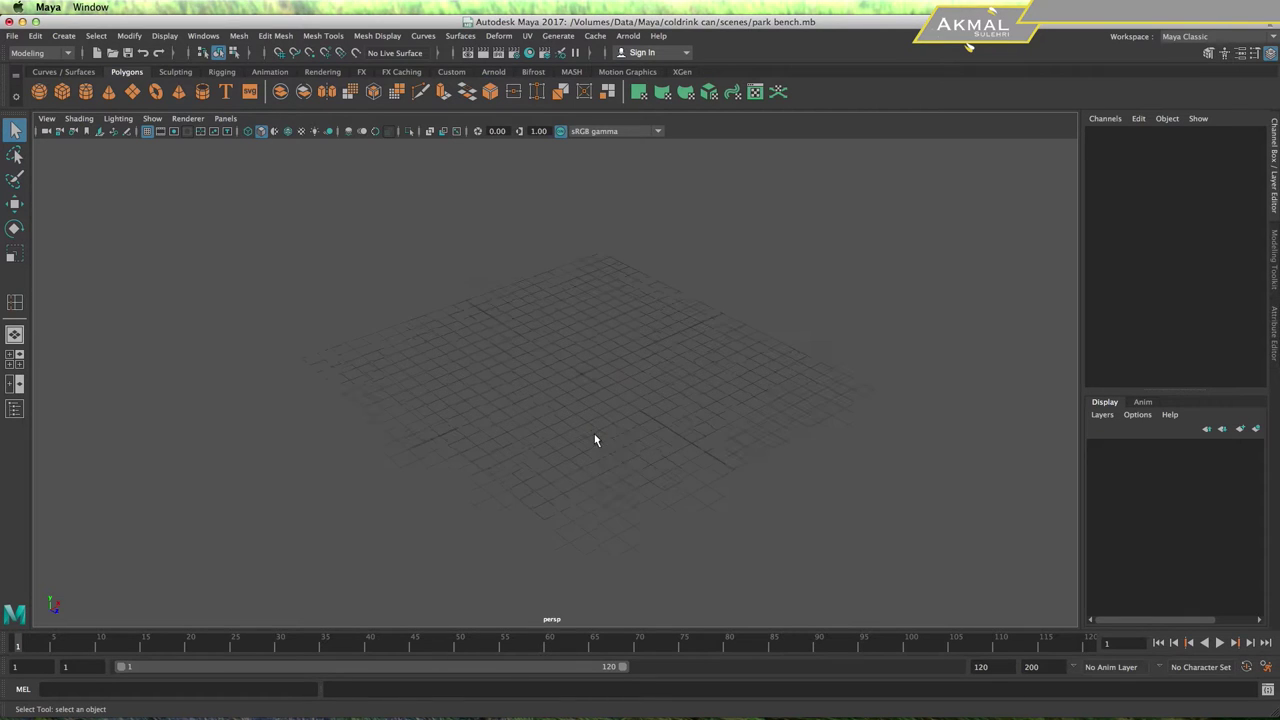
{"action": "key", "text": "space"}
{"action": "key", "text": "space"}
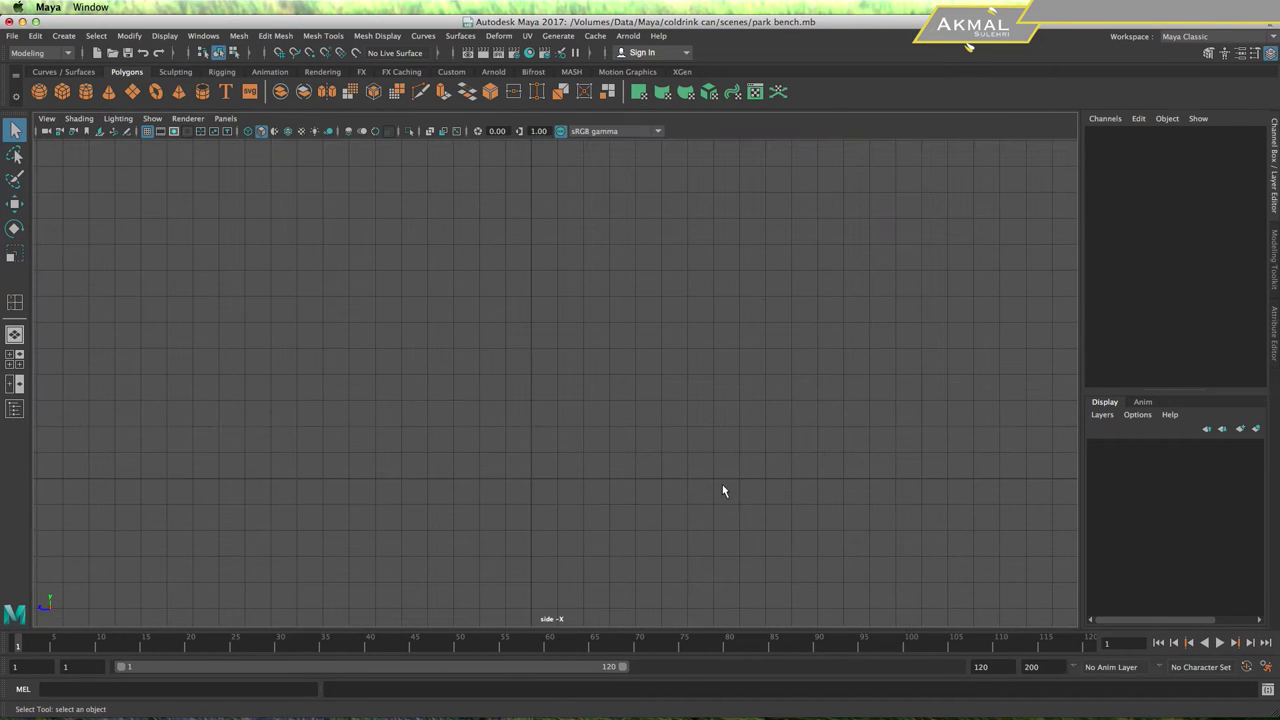
{"action": "left_click", "coordinate": [62, 91]}
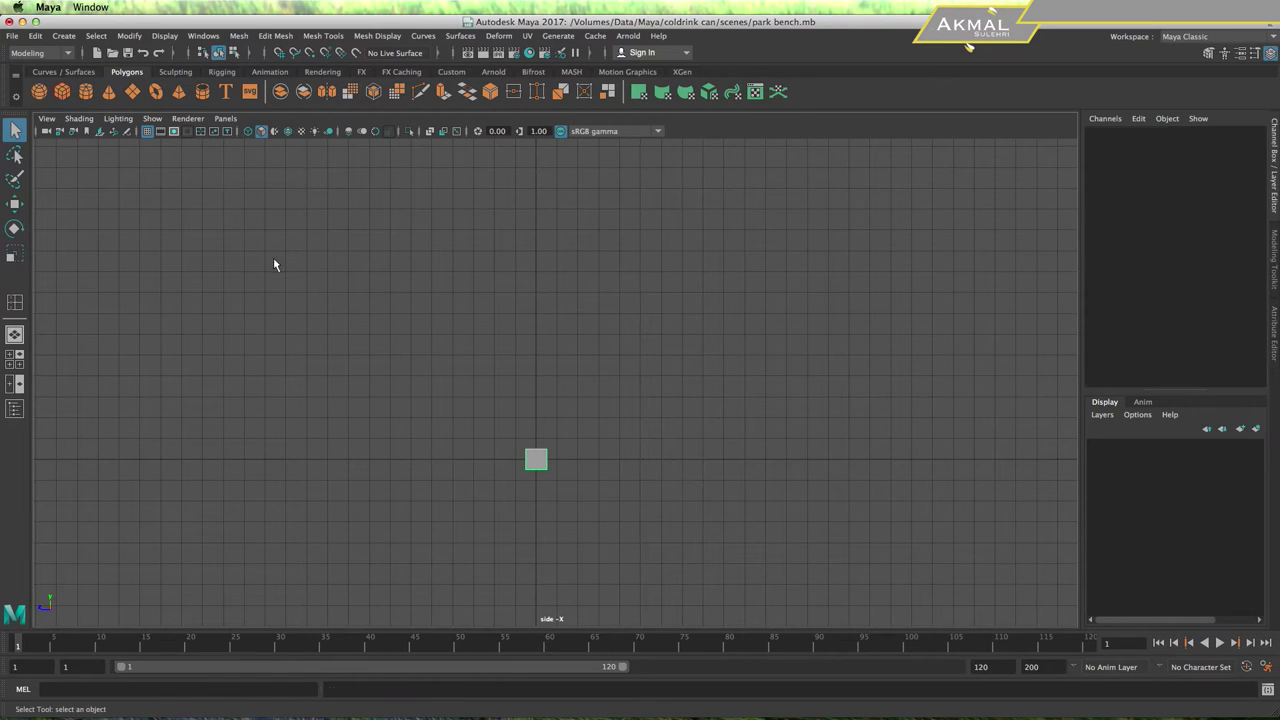
{"action": "left_click_drag", "start_coordinate": [508, 436], "coordinate": [633, 508]}
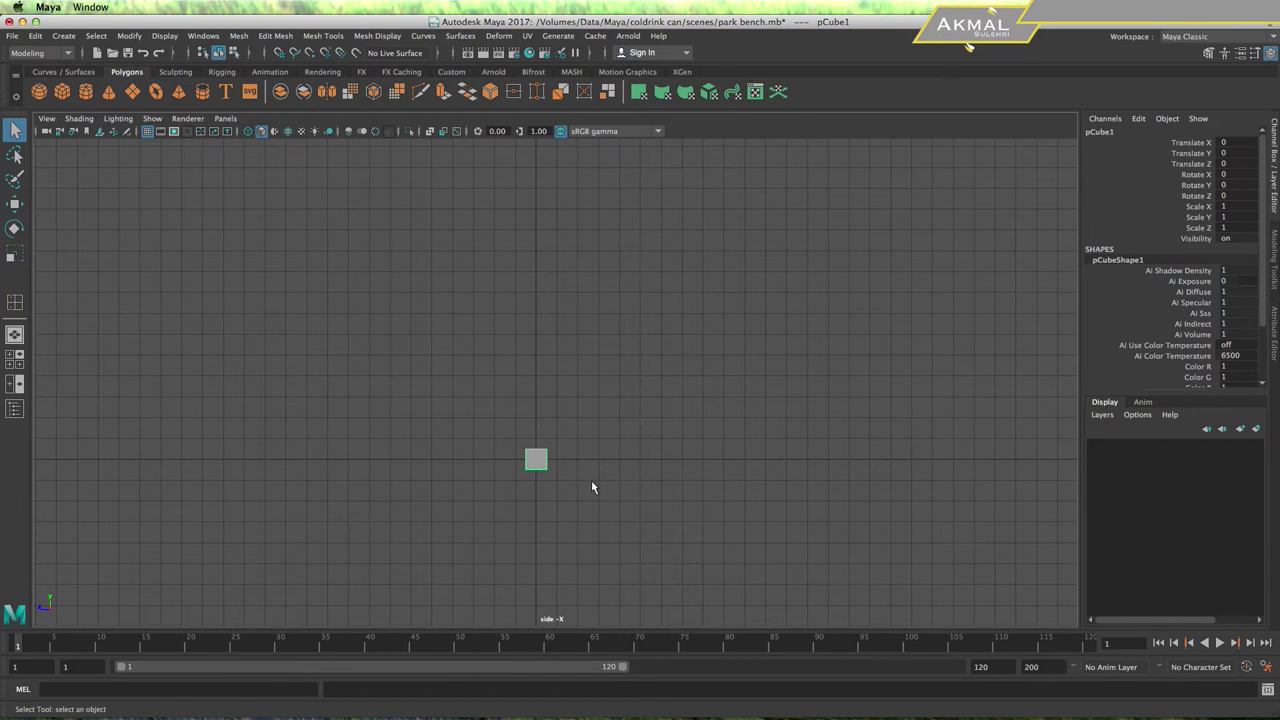
{"action": "key", "text": "r"}
{"action": "left_click_drag", "start_coordinate": [473, 457], "coordinate": [158, 428]}
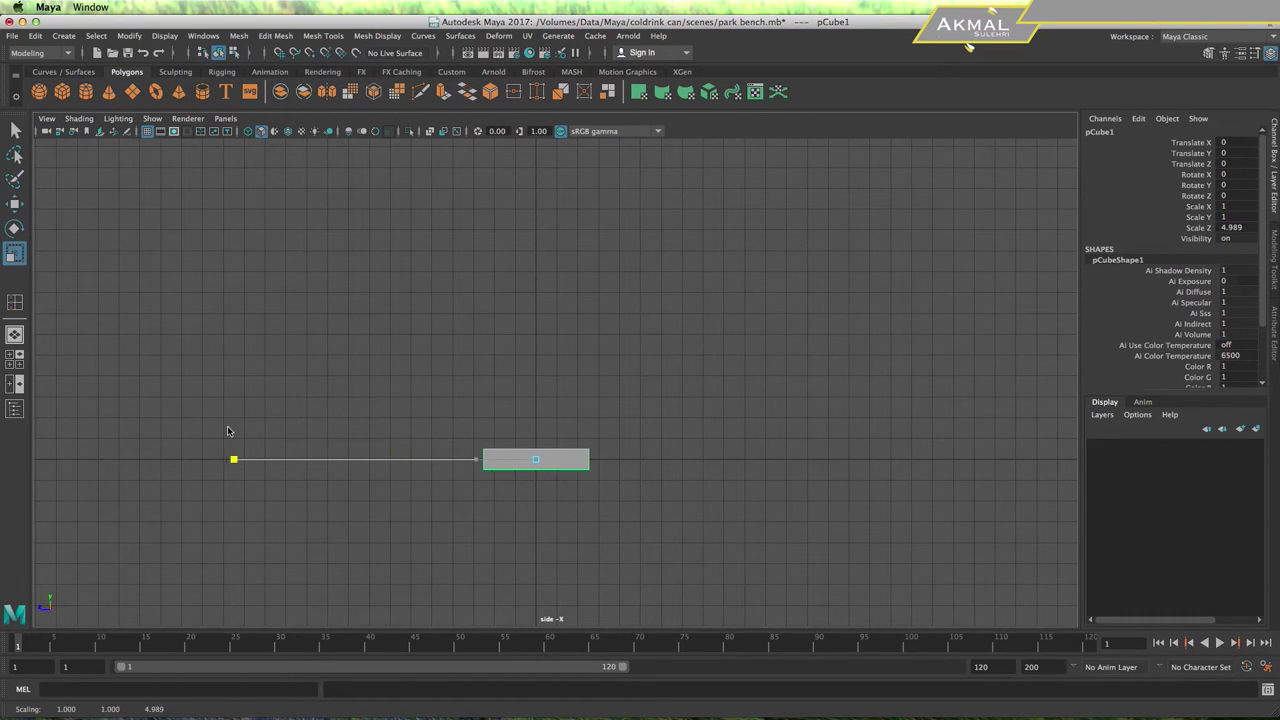
{"action": "left_click_drag", "start_coordinate": [158, 428], "coordinate": [155, 428]}
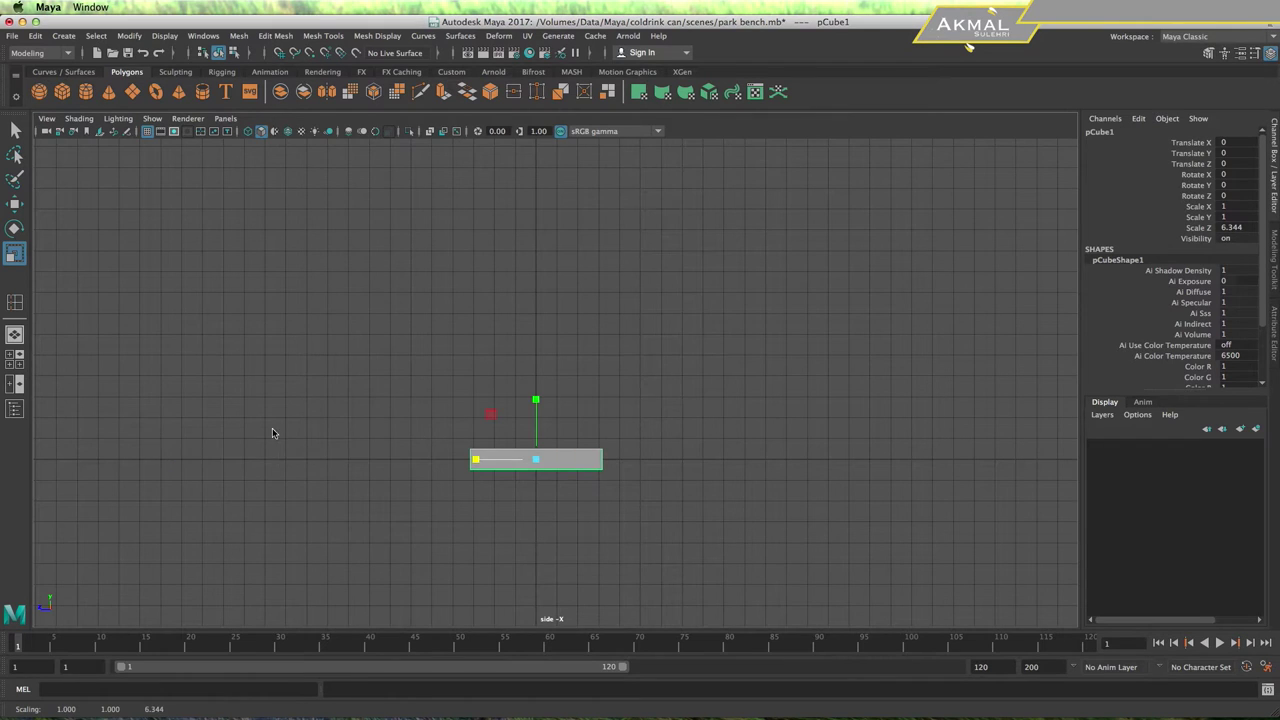
Return to the perspective view and orbit to a low angle on the beam
{"action": "key", "text": "space"}
{"action": "key", "text": "space"}
{"action": "left_click_drag", "start_coordinate": [618, 492], "coordinate": [517, 443], "text": "alt"}
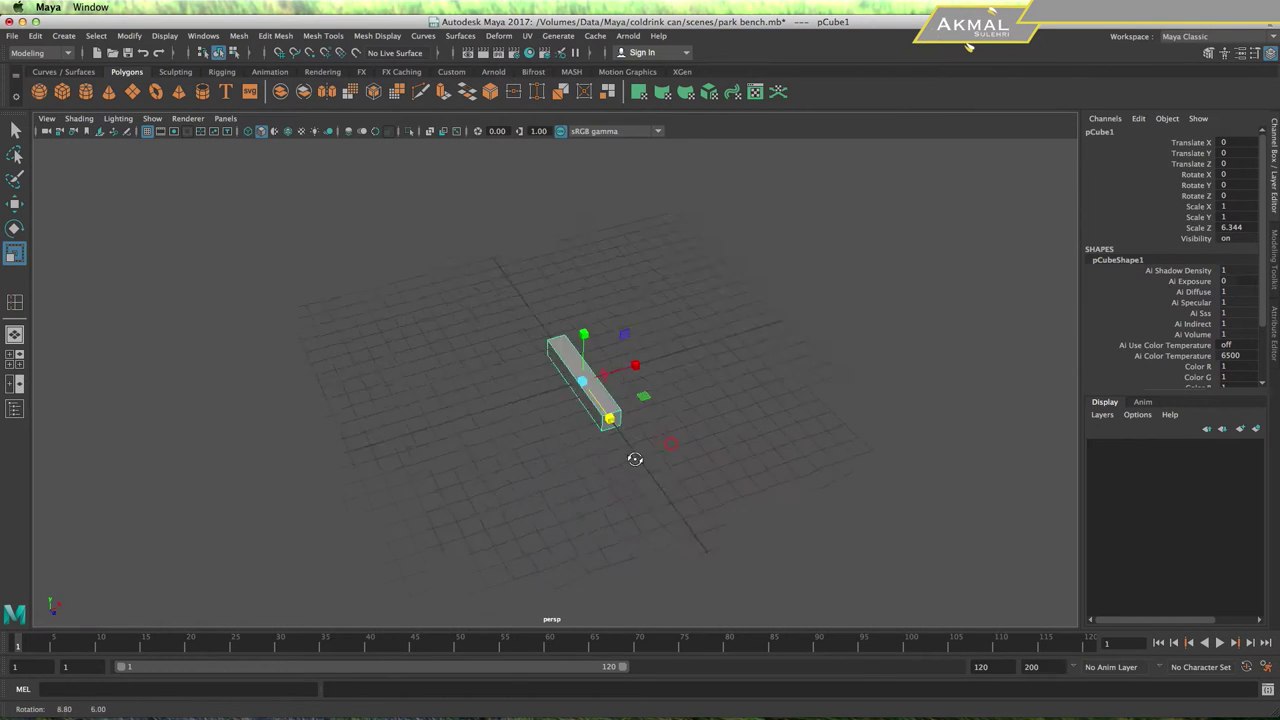
{"action": "middle_click_drag", "start_coordinate": [517, 443], "coordinate": [720, 449], "text": "alt"}
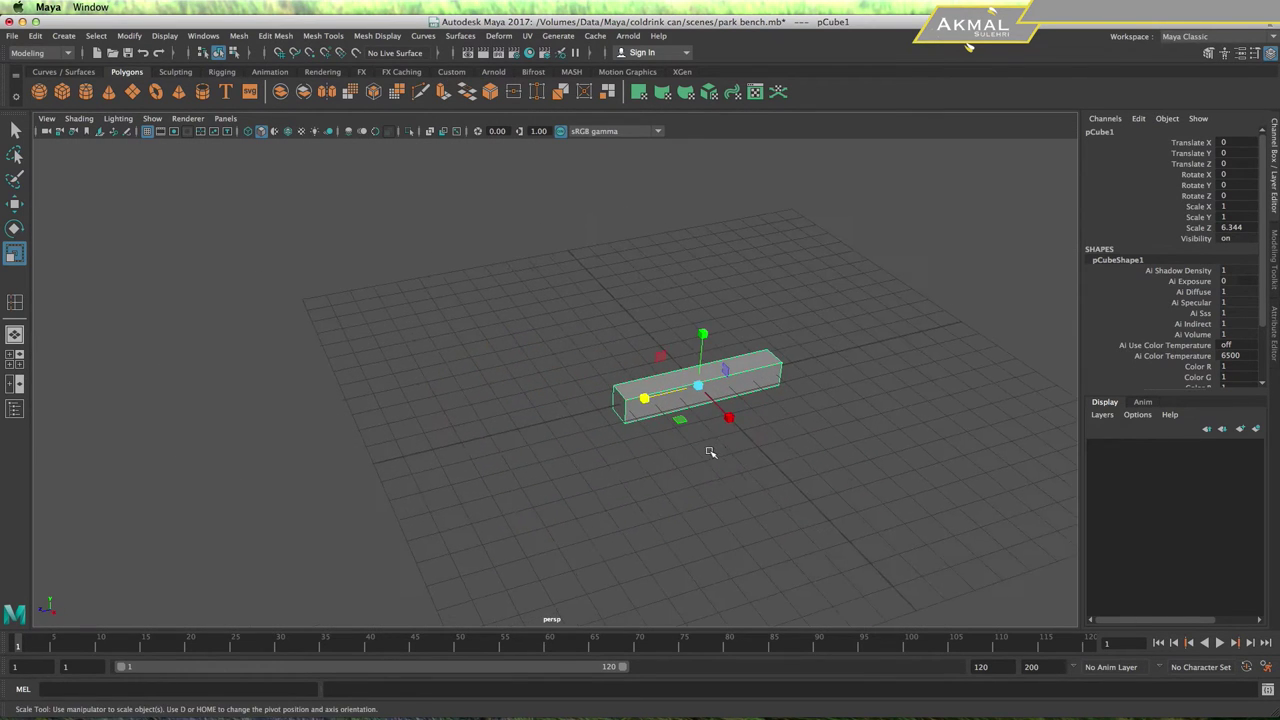
{"action": "mouse_move", "coordinate": [724, 452]}
{"action": "left_mouse_down", "text": "alt"}
{"action": "mouse_move", "coordinate": [829, 463]}
{"action": "mouse_move", "coordinate": [789, 432]}
{"action": "mouse_move", "coordinate": [812, 455]}
{"action": "left_mouse_up", "text": "alt"}
{"action": "right_click_drag", "start_coordinate": [791, 387], "coordinate": [700, 394], "text": "shift"}
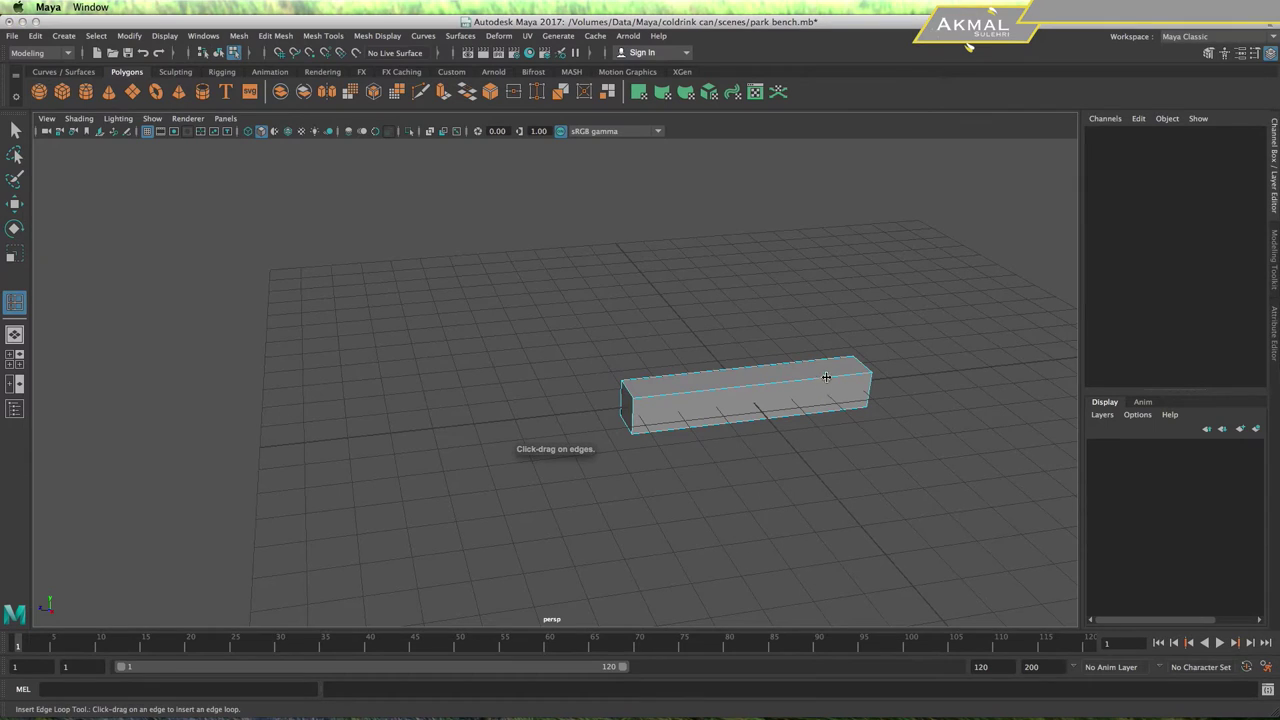
Insert two edge loops across the beam, one near each end
{"action": "left_click_drag", "start_coordinate": [826, 376], "coordinate": [839, 380]}
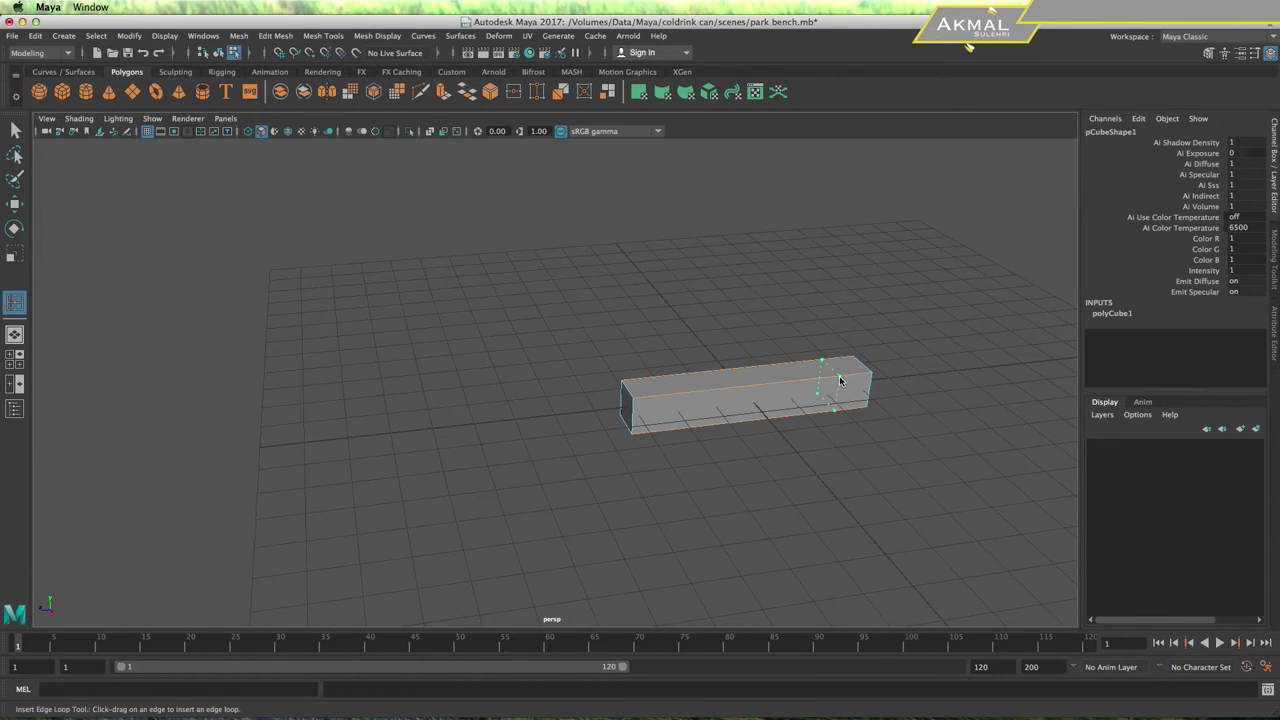
{"action": "left_click_drag", "start_coordinate": [837, 381], "coordinate": [836, 381]}
{"action": "left_click_drag", "start_coordinate": [659, 397], "coordinate": [687, 402]}
{"action": "key", "text": "q"}
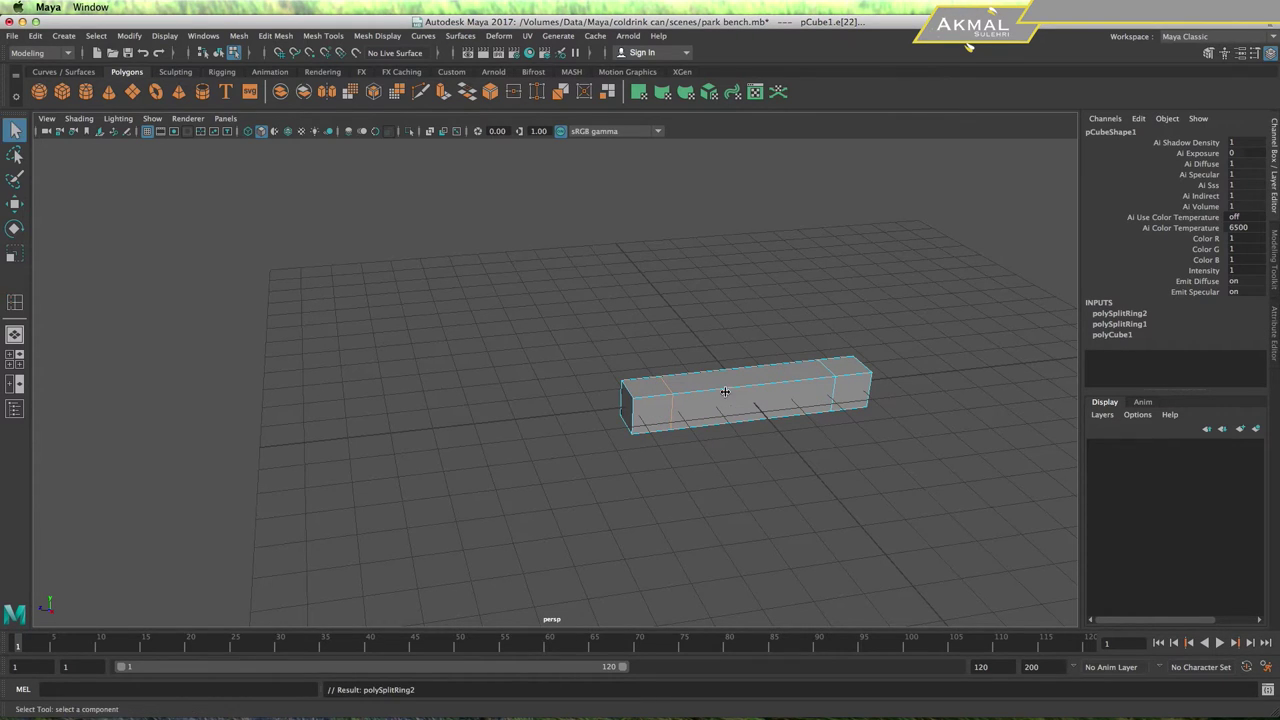
Return to object mode, recentre the view and select the beam
{"action": "right_click_drag", "start_coordinate": [757, 379], "coordinate": [819, 303]}
{"action": "left_click", "coordinate": [880, 345]}
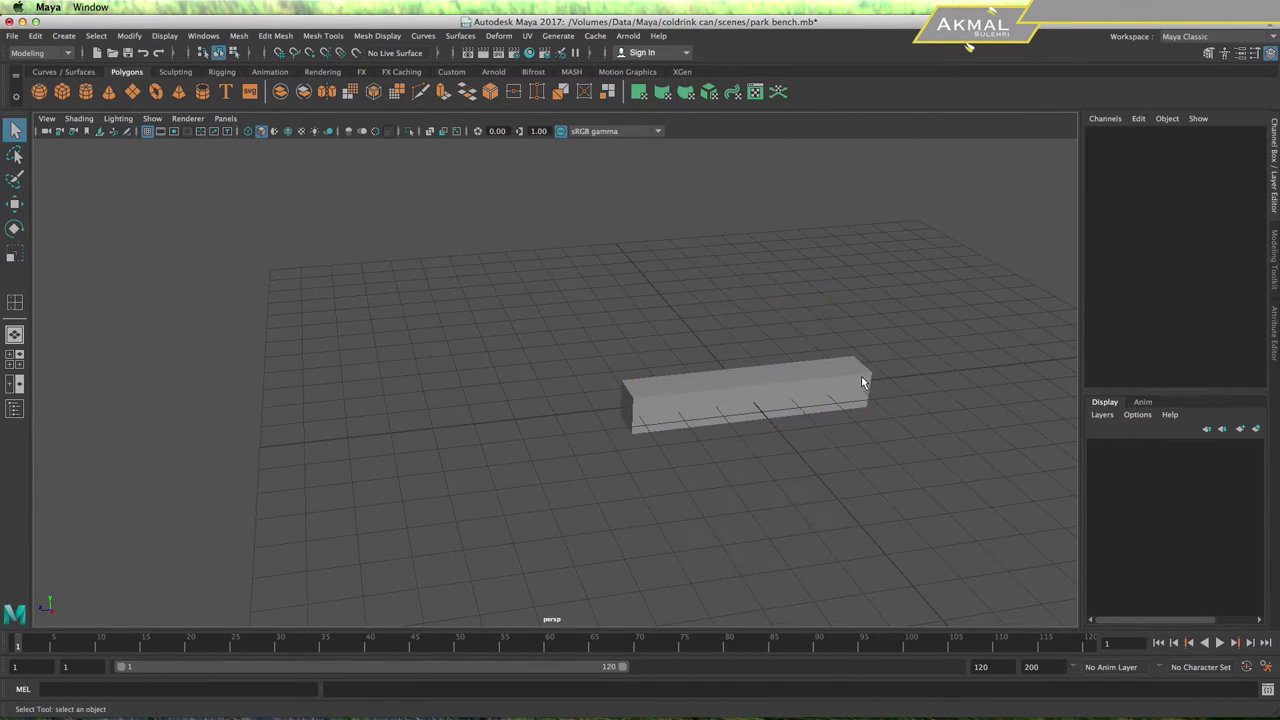
{"action": "scroll", "coordinate": [861, 376], "scroll_direction": "up", "scroll_amount": 3}
{"action": "middle_click_drag", "start_coordinate": [872, 405], "coordinate": [606, 391], "text": "alt"}
{"action": "left_click_drag", "start_coordinate": [606, 391], "coordinate": [612, 429], "text": "alt"}
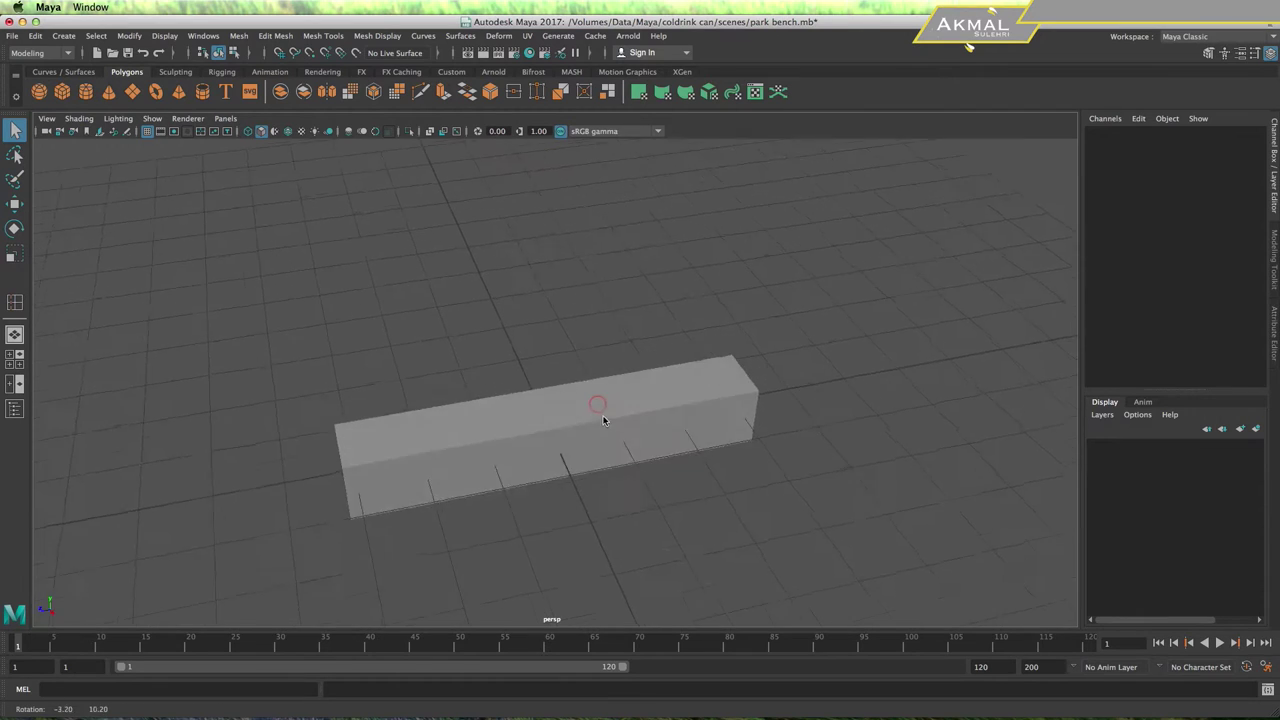
{"action": "left_click", "coordinate": [610, 423]}
Extrude the beam's right-end top face upward 4.987 units into a leaning backrest post
{"action": "right_click_drag", "start_coordinate": [698, 402], "coordinate": [700, 355]}
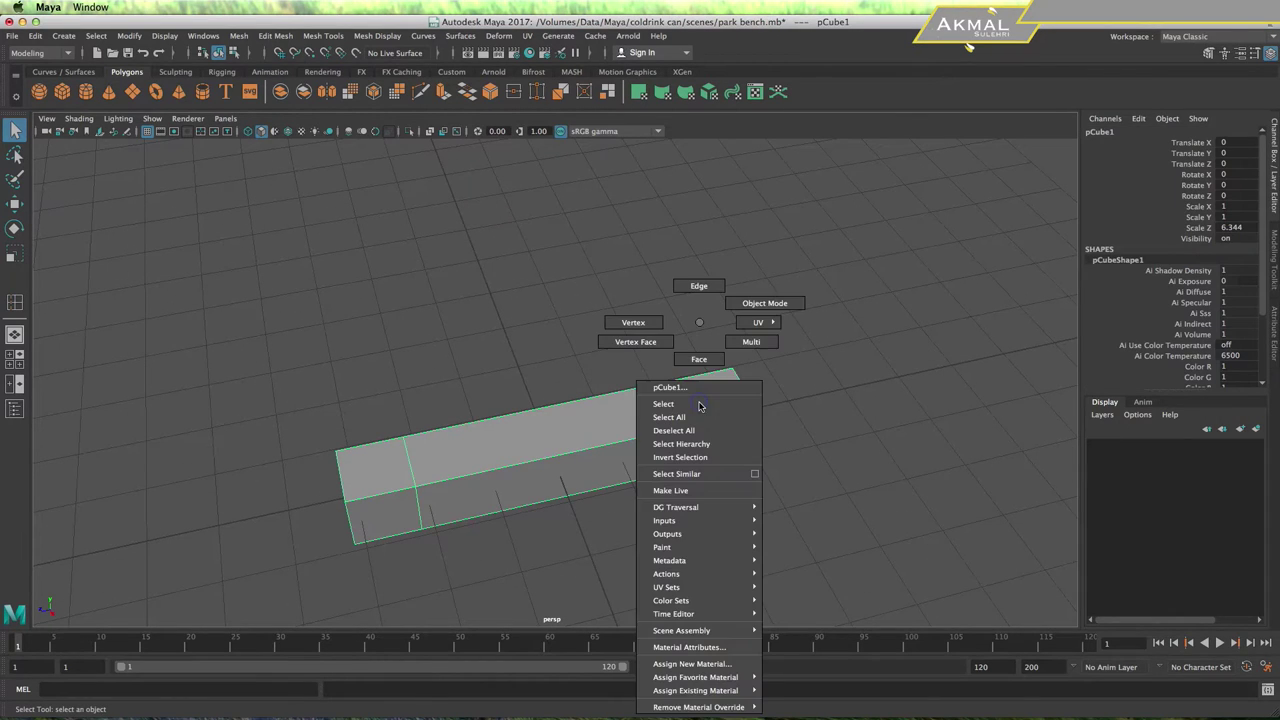
{"action": "left_click", "coordinate": [719, 397]}
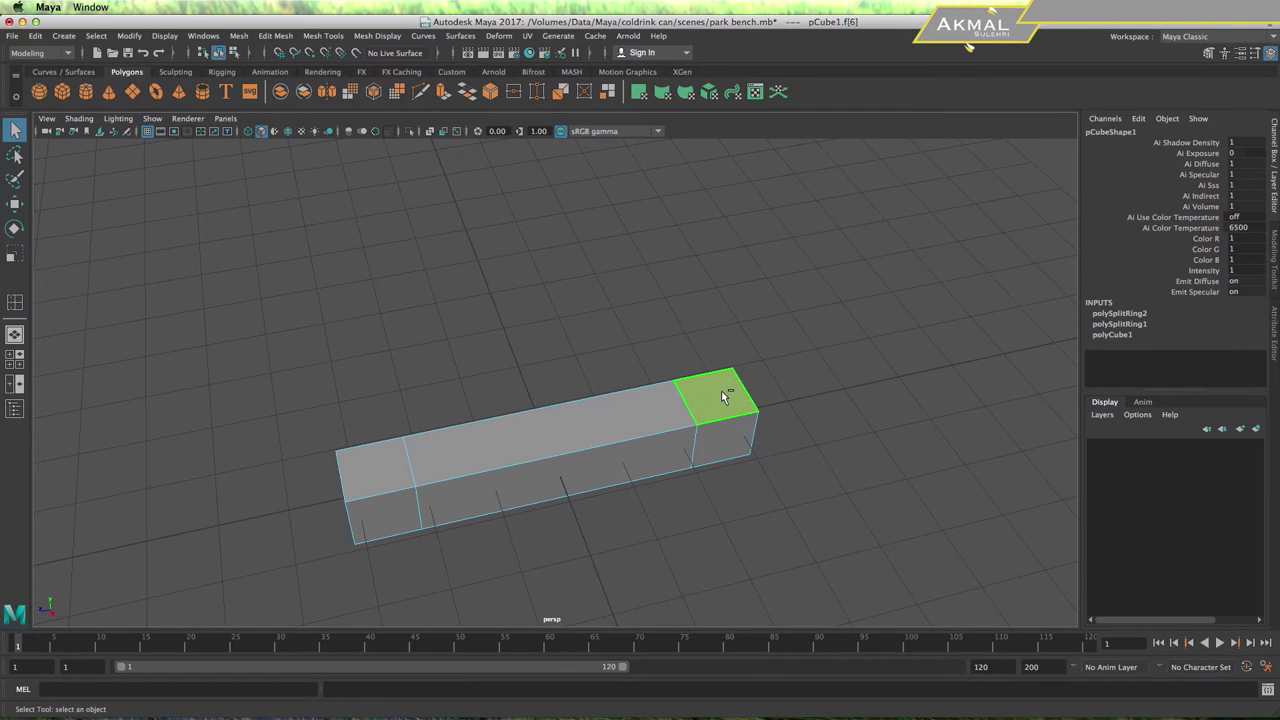
{"action": "right_click", "coordinate": [722, 394], "text": "shift"}
{"action": "left_click", "coordinate": [727, 428]}
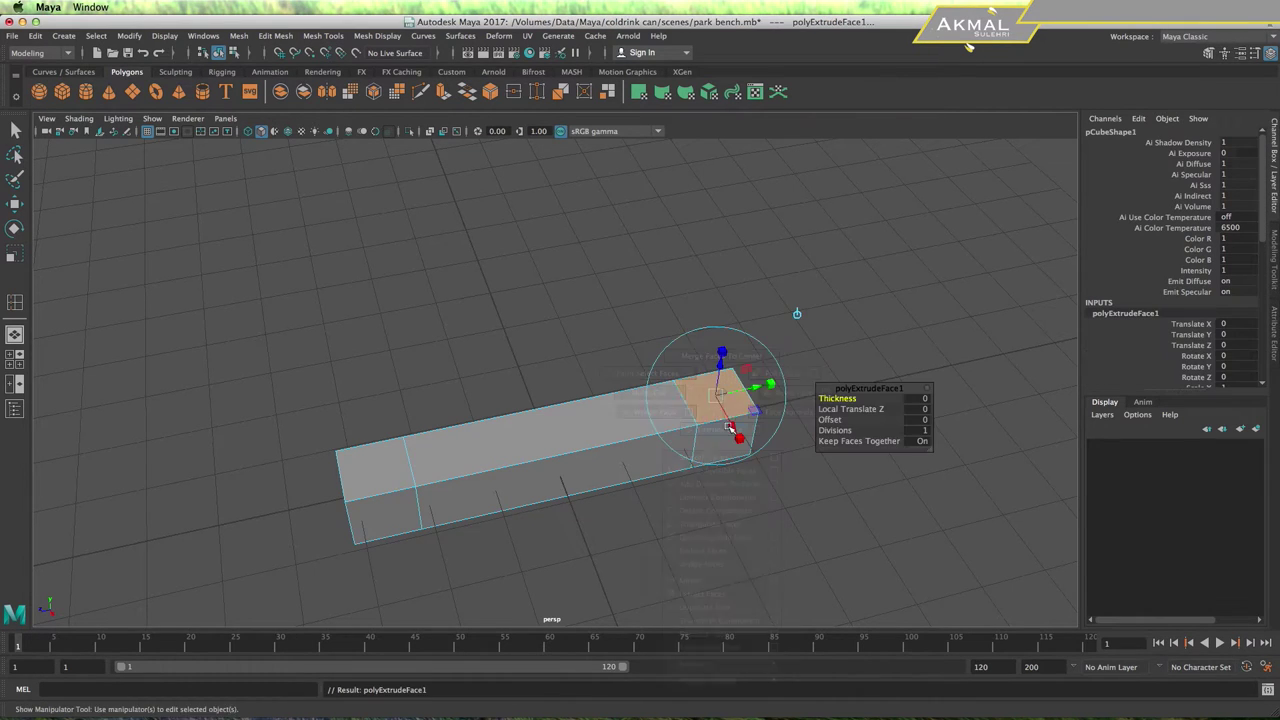
{"action": "mouse_move", "coordinate": [728, 375]}
{"action": "left_mouse_down"}
{"action": "mouse_move", "coordinate": [752, 295]}
{"action": "mouse_move", "coordinate": [722, 401]}
{"action": "mouse_move", "coordinate": [757, 523]}
{"action": "left_mouse_up"}
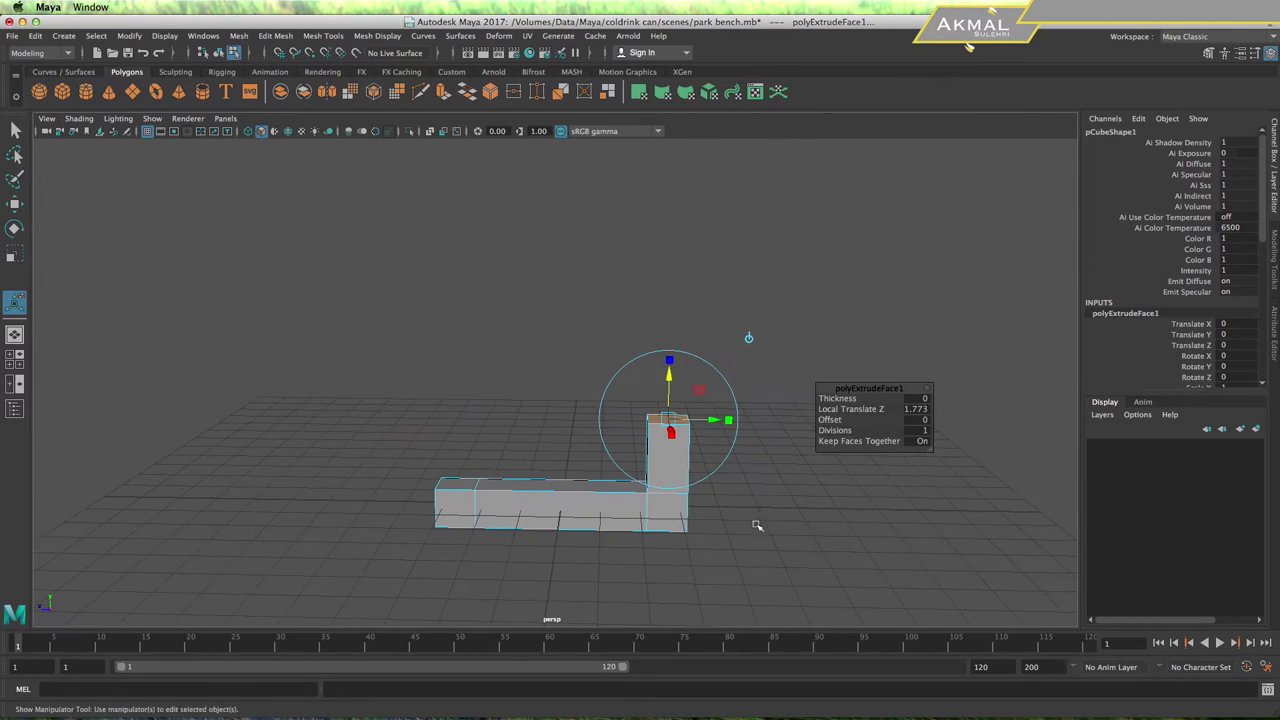
{"action": "mouse_move", "coordinate": [670, 370]}
{"action": "left_mouse_down"}
{"action": "mouse_move", "coordinate": [700, 262]}
{"action": "mouse_move", "coordinate": [731, 292]}
{"action": "mouse_move", "coordinate": [772, 303]}
{"action": "left_mouse_up"}
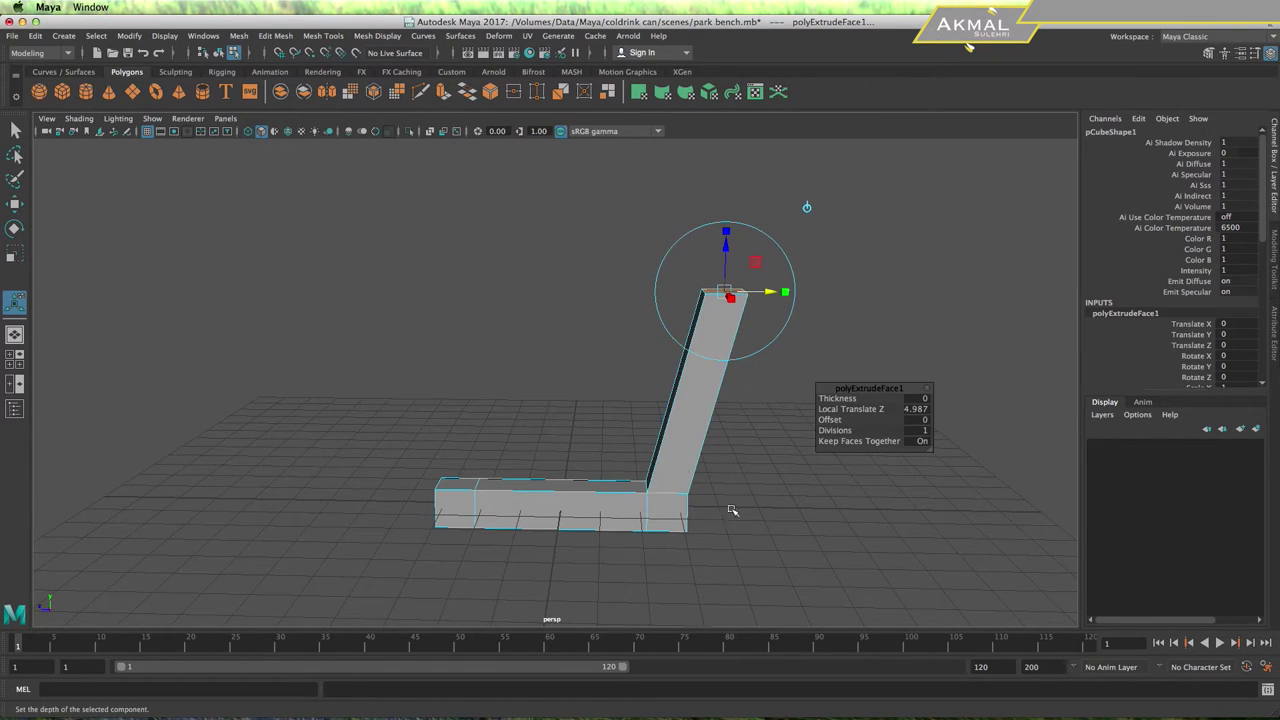
Return to object mode, select the bench and orbit to a higher view
{"action": "mouse_move", "coordinate": [680, 322]}
{"action": "right_mouse_down"}
{"action": "mouse_move", "coordinate": [735, 325]}
{"action": "mouse_move", "coordinate": [745, 303]}
{"action": "right_mouse_up"}
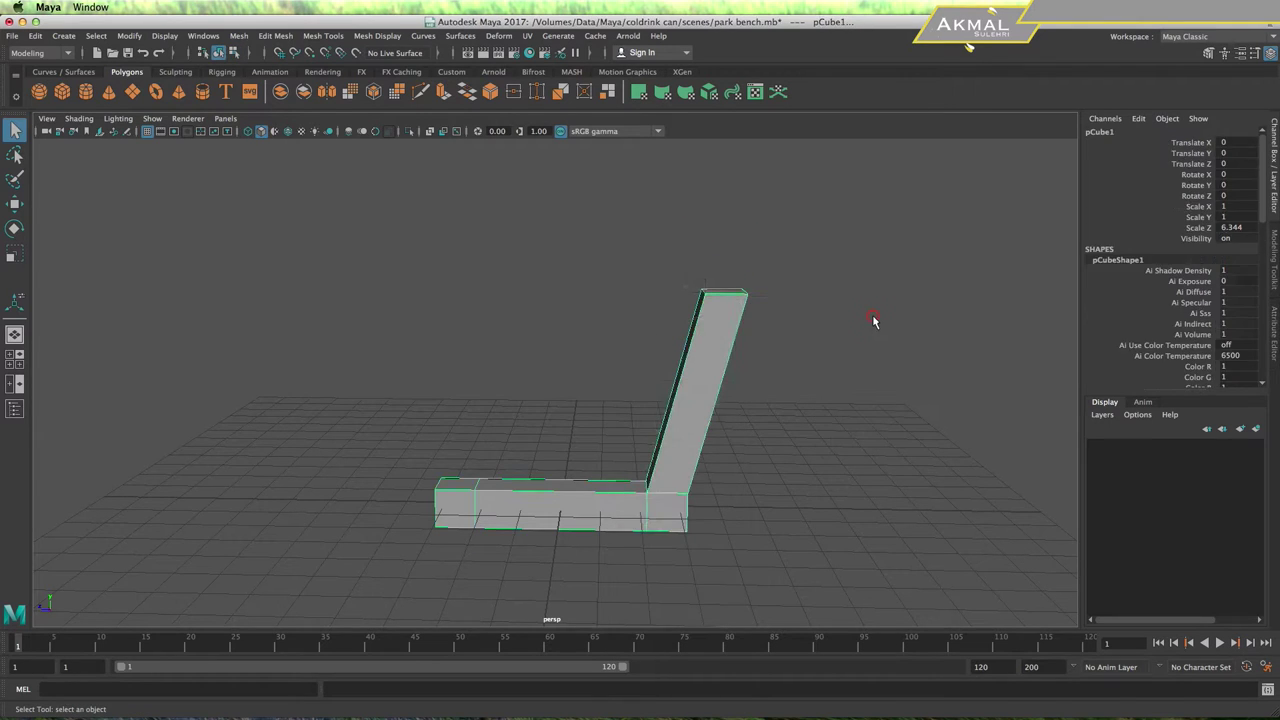
{"action": "left_click", "coordinate": [871, 323]}
{"action": "left_click", "coordinate": [492, 508]}
{"action": "mouse_move", "coordinate": [550, 530]}
{"action": "left_mouse_down", "text": "alt"}
{"action": "mouse_move", "coordinate": [651, 491]}
{"action": "mouse_move", "coordinate": [600, 420]}
{"action": "left_mouse_up", "text": "alt"}
{"action": "right_click_drag", "start_coordinate": [605, 322], "coordinate": [603, 360]}
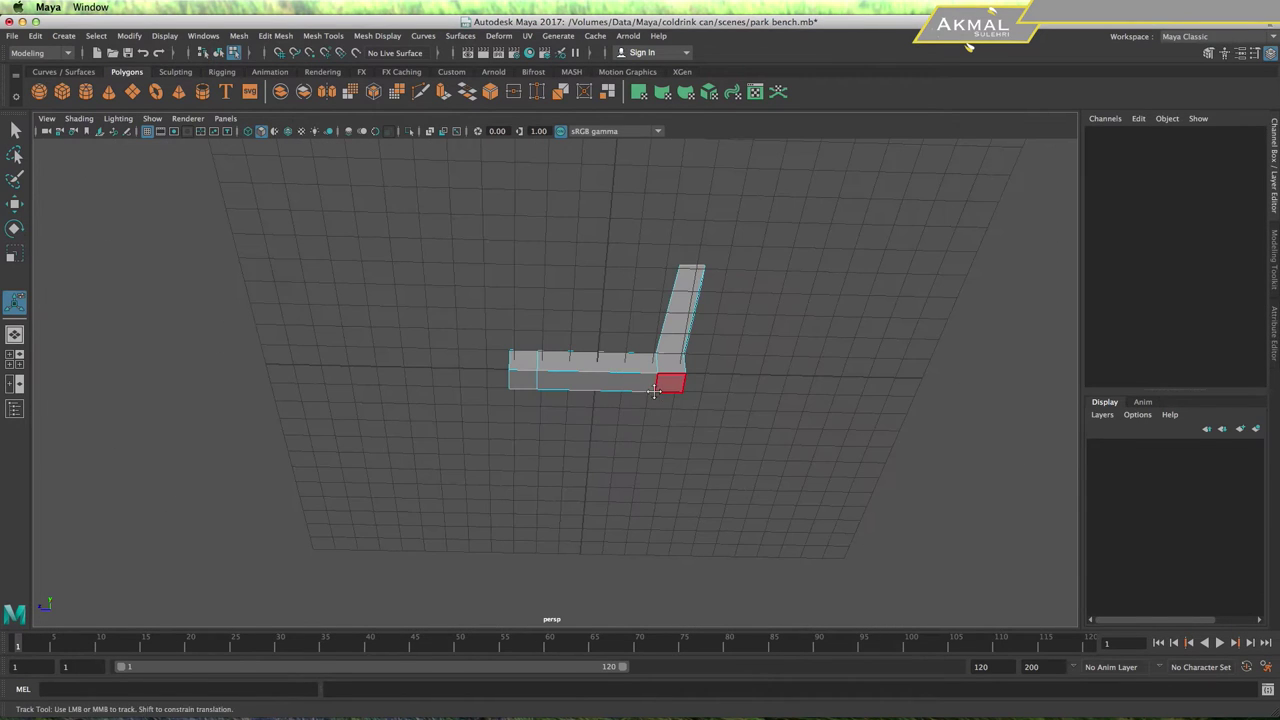
Extrude both bottom end faces of the beam downward into two legs
{"action": "scroll", "coordinate": [663, 392], "scroll_direction": "up", "scroll_amount": 3}
{"action": "scroll", "coordinate": [663, 395], "scroll_direction": "up", "scroll_amount": 3}
{"action": "left_click", "coordinate": [768, 387]}
{"action": "left_click", "coordinate": [507, 372], "text": "shift"}
{"action": "mouse_move", "coordinate": [609, 394]}
{"action": "left_mouse_down", "text": "alt"}
{"action": "mouse_move", "coordinate": [703, 463]}
{"action": "mouse_move", "coordinate": [657, 434]}
{"action": "mouse_move", "coordinate": [666, 400]}
{"action": "left_mouse_up", "text": "alt"}
{"action": "right_click_drag", "start_coordinate": [690, 387], "coordinate": [692, 426], "text": "shift"}
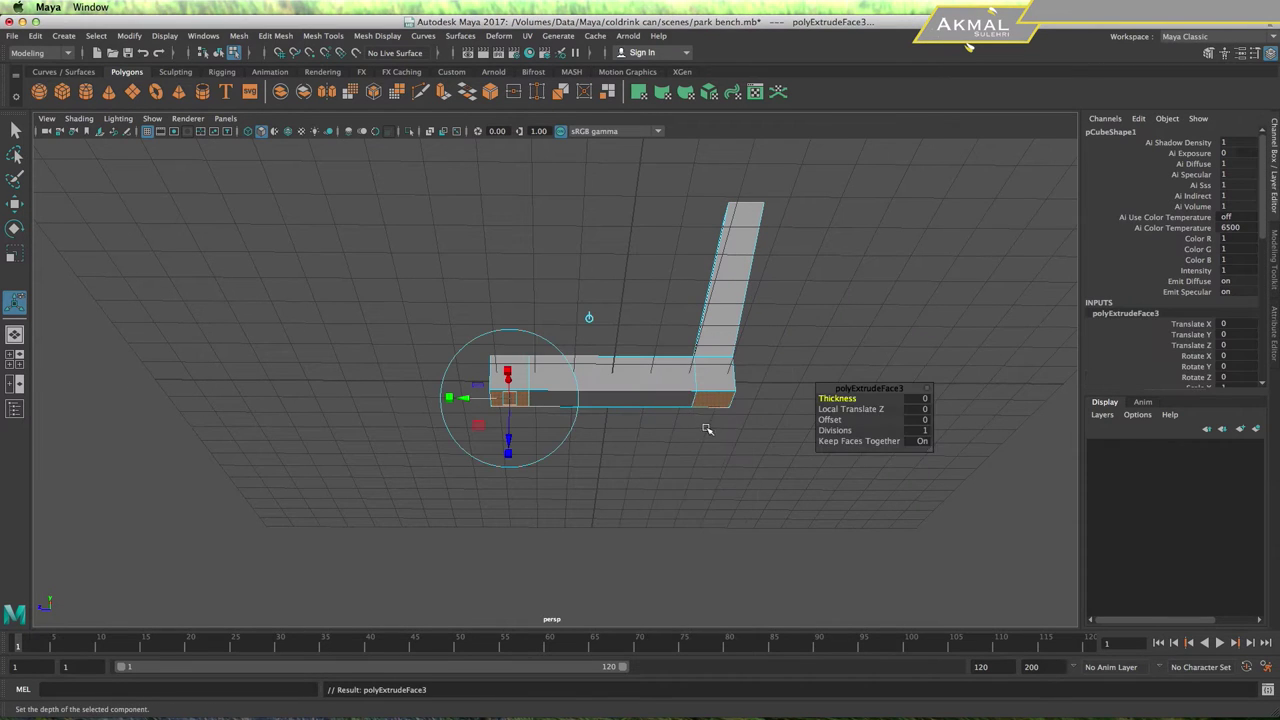
{"action": "mouse_move", "coordinate": [508, 450]}
{"action": "left_mouse_down"}
{"action": "mouse_move", "coordinate": [507, 514]}
{"action": "mouse_move", "coordinate": [640, 460]}
{"action": "mouse_move", "coordinate": [614, 380]}
{"action": "left_mouse_up"}
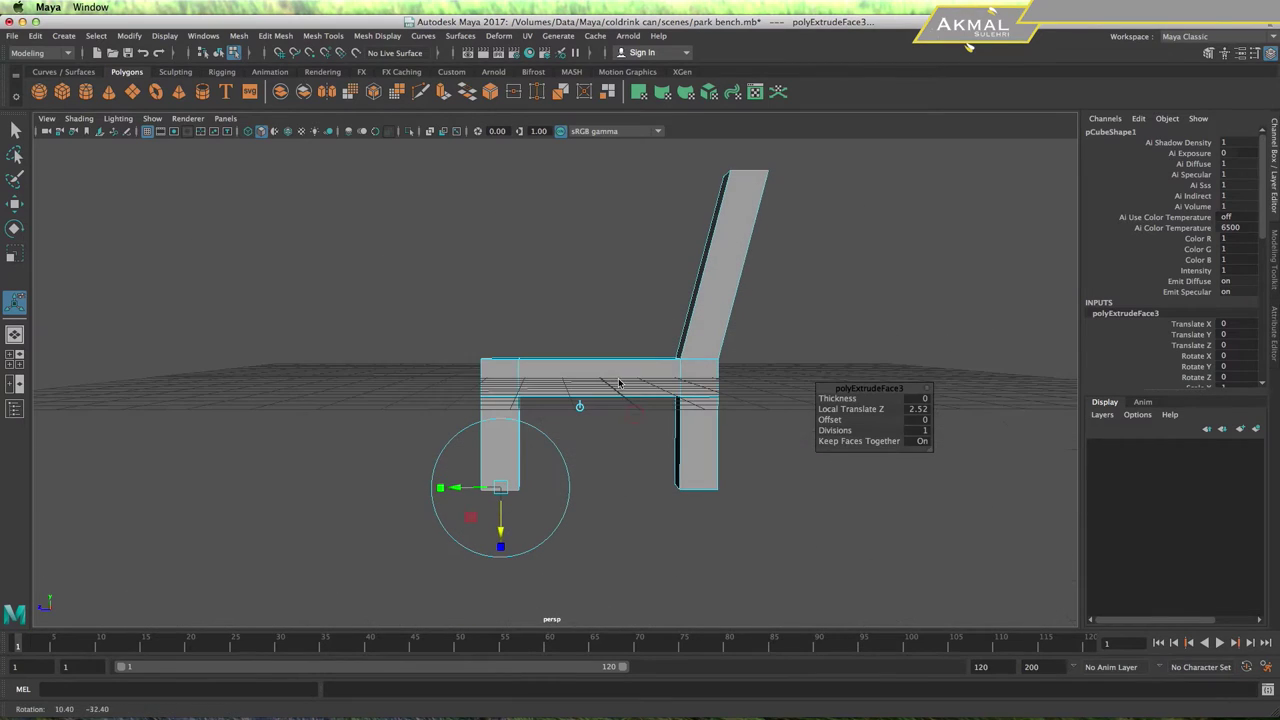
{"action": "left_click_drag", "start_coordinate": [502, 543], "coordinate": [501, 572]}
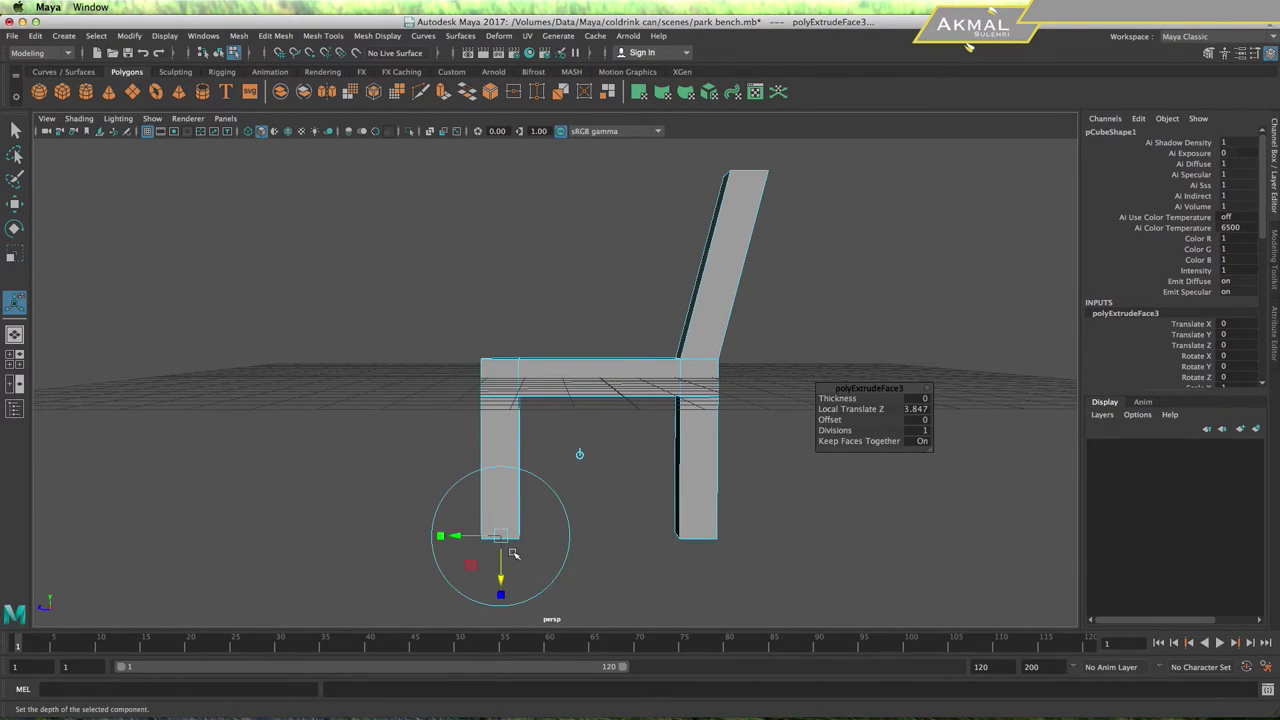
Scale the leg ends so the legs splay outward at the bottom
{"action": "key", "text": "r"}
{"action": "left_click_drag", "start_coordinate": [537, 538], "coordinate": [516, 537]}
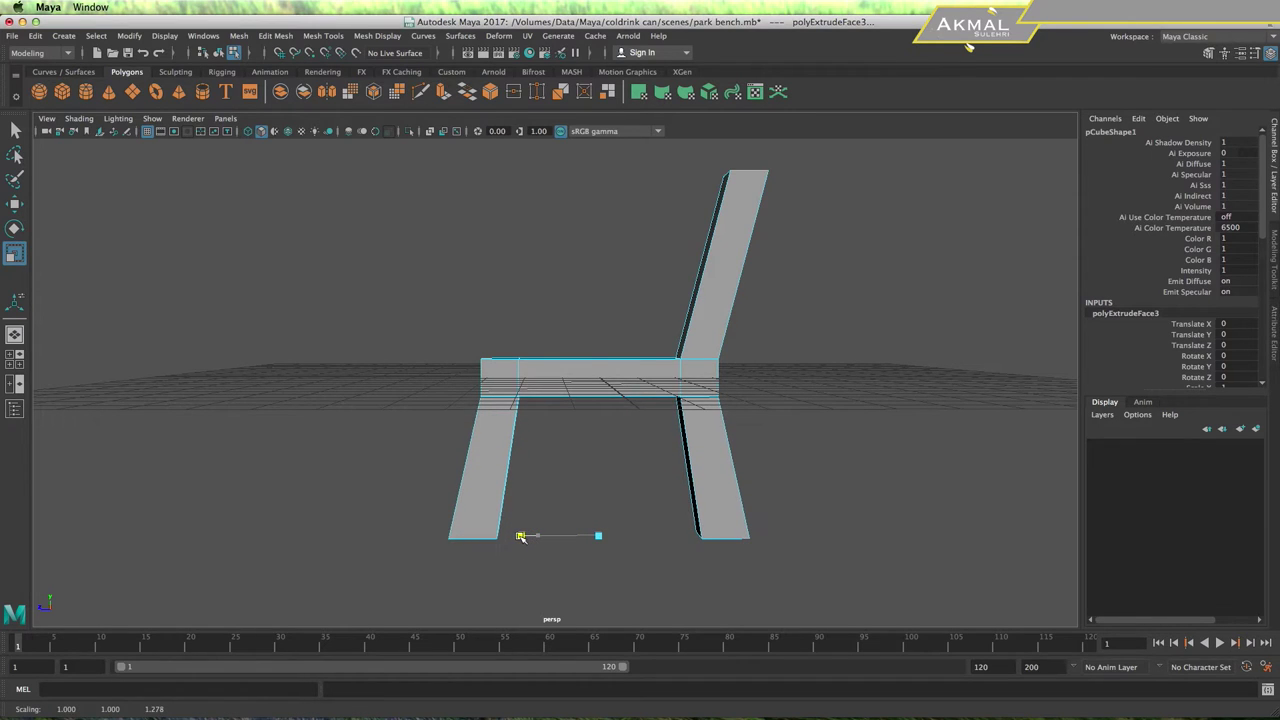
{"action": "left_click_drag", "start_coordinate": [516, 537], "coordinate": [516, 537]}
{"action": "key", "text": "space"}
{"action": "key", "text": "space"}
Narrow the bottoms of both legs by moving their vertices in the side view
{"action": "middle_click_drag", "start_coordinate": [609, 500], "coordinate": [634, 366], "text": "alt"}
{"action": "right_click_drag", "start_coordinate": [678, 322], "coordinate": [622, 336]}
{"action": "mouse_move", "coordinate": [774, 535]}
{"action": "left_mouse_down"}
{"action": "mouse_move", "coordinate": [640, 482]}
{"action": "mouse_move", "coordinate": [685, 505]}
{"action": "left_mouse_up"}
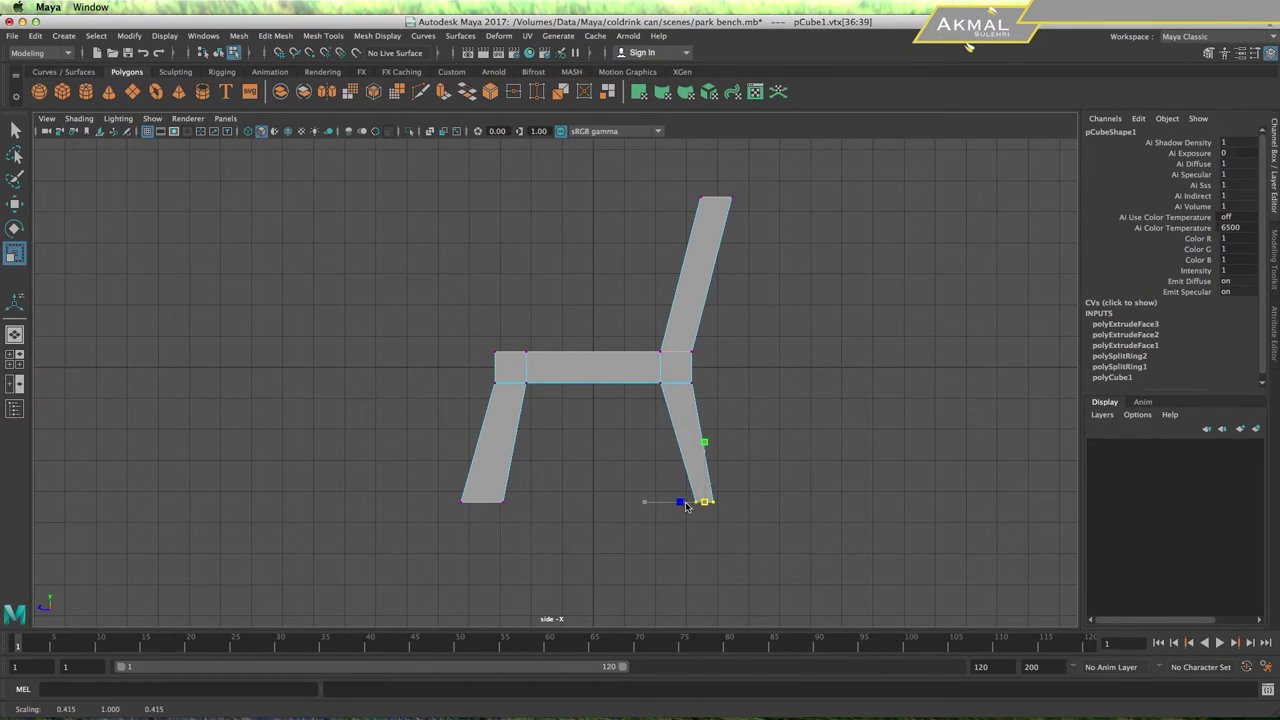
{"action": "left_click", "coordinate": [519, 530]}
{"action": "mouse_move", "coordinate": [430, 484]}
{"action": "left_mouse_down"}
{"action": "mouse_move", "coordinate": [520, 515]}
{"action": "mouse_move", "coordinate": [443, 500]}
{"action": "mouse_move", "coordinate": [466, 505]}
{"action": "left_mouse_up"}
{"action": "left_click", "coordinate": [600, 450]}
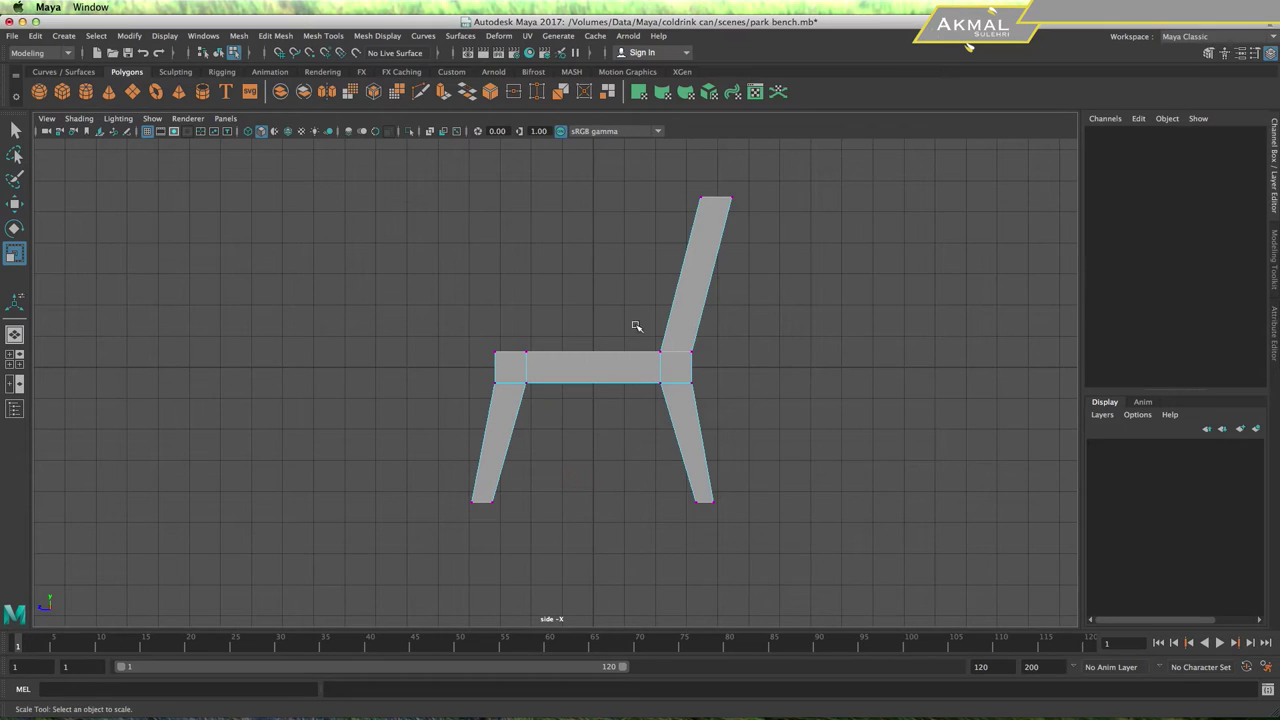
{"action": "mouse_move", "coordinate": [682, 190]}
{"action": "left_mouse_down"}
{"action": "mouse_move", "coordinate": [748, 211]}
{"action": "mouse_move", "coordinate": [714, 197]}
{"action": "left_mouse_up"}
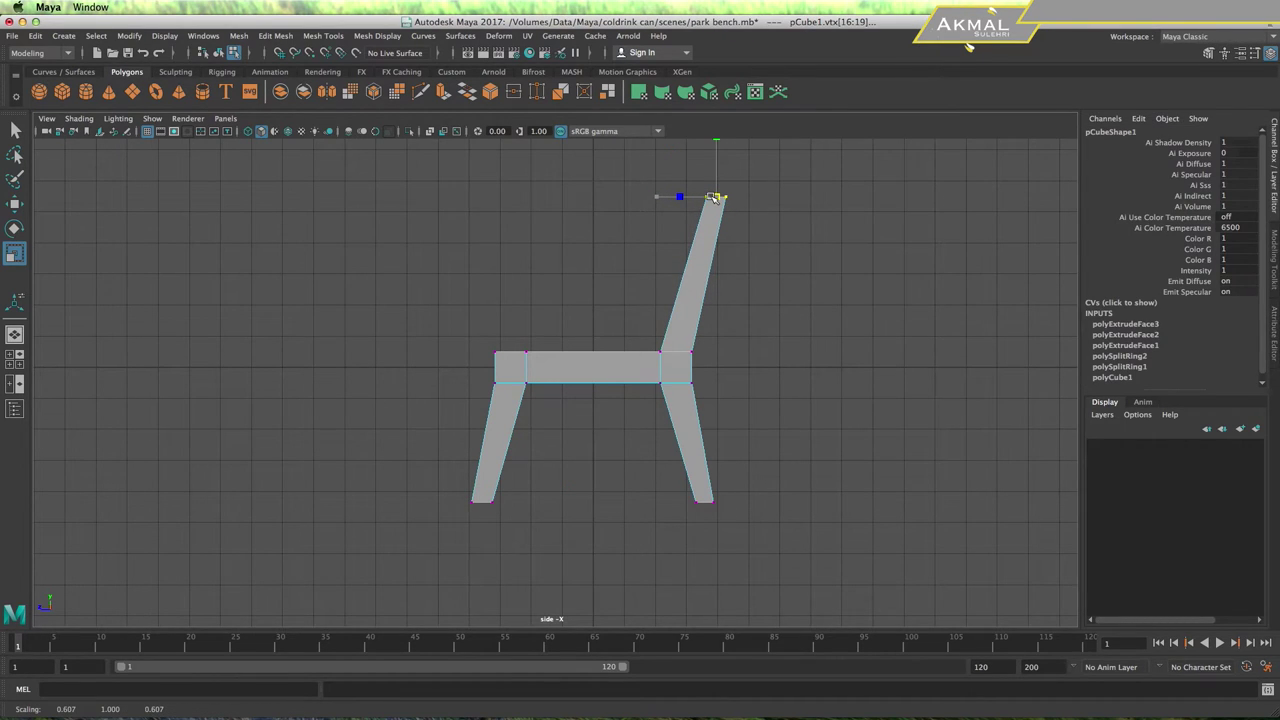
{"action": "left_click", "coordinate": [797, 251]}
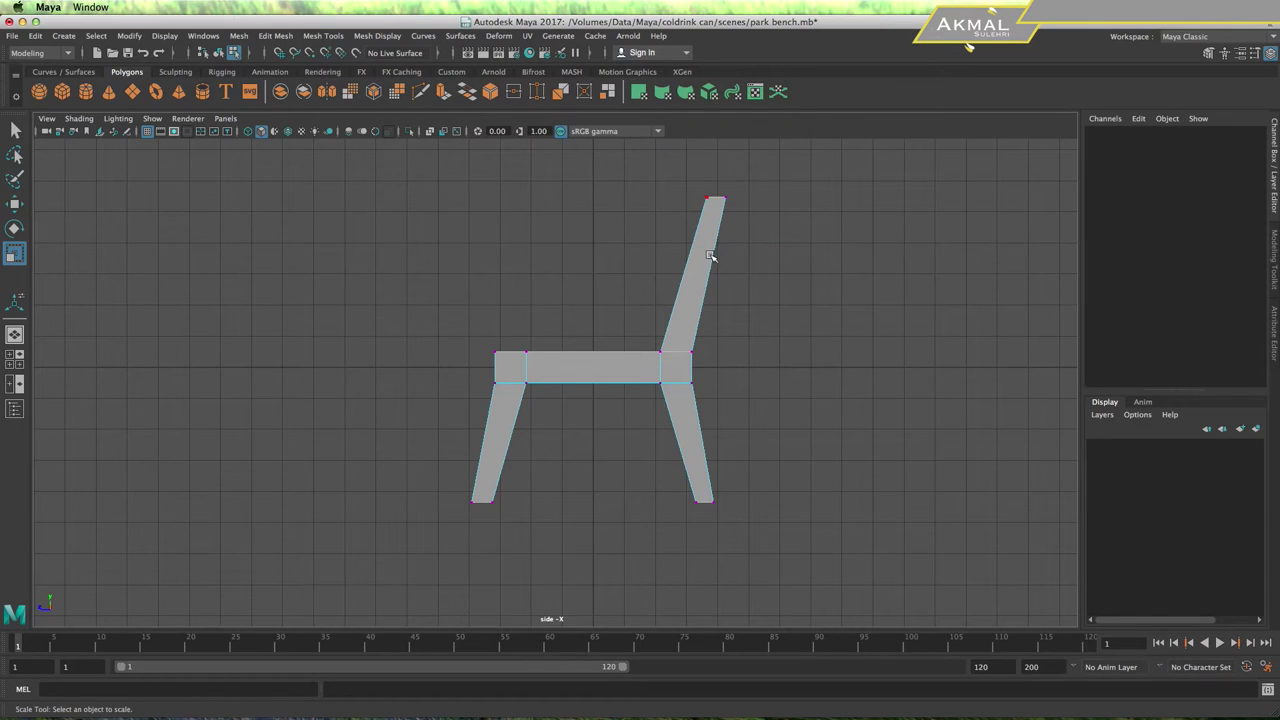
Inspect the frame in perspective, toggling the smooth preview on and off
{"action": "right_click", "coordinate": [708, 252]}
{"action": "left_click", "coordinate": [797, 251]}
{"action": "key", "text": "space"}
{"action": "key", "text": "space"}
{"action": "mouse_move", "coordinate": [590, 443]}
{"action": "left_mouse_down", "text": "alt"}
{"action": "mouse_move", "coordinate": [500, 347]}
{"action": "mouse_move", "coordinate": [688, 432]}
{"action": "left_mouse_up", "text": "alt"}
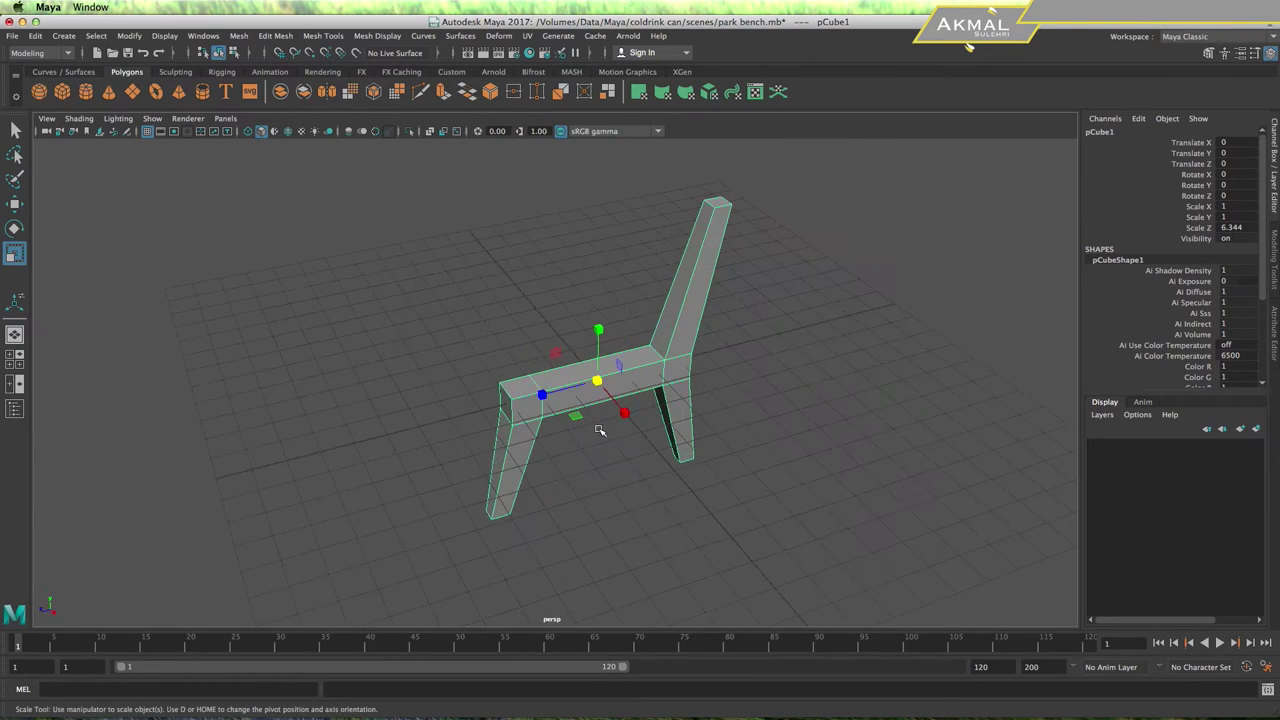
{"action": "scroll", "coordinate": [670, 415], "scroll_direction": "up", "scroll_amount": 2}
{"action": "scroll", "coordinate": [654, 402], "scroll_direction": "up", "scroll_amount": 2}
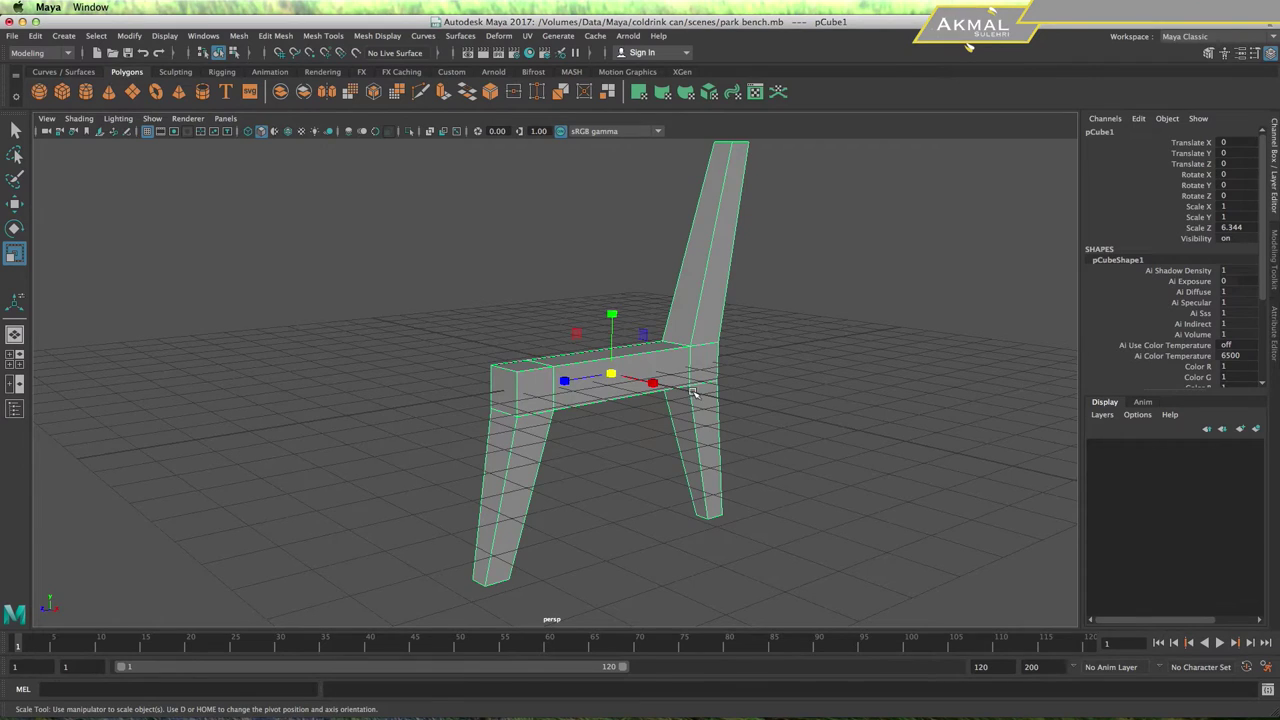
{"action": "key", "text": "3"}
{"action": "key", "text": "1"}
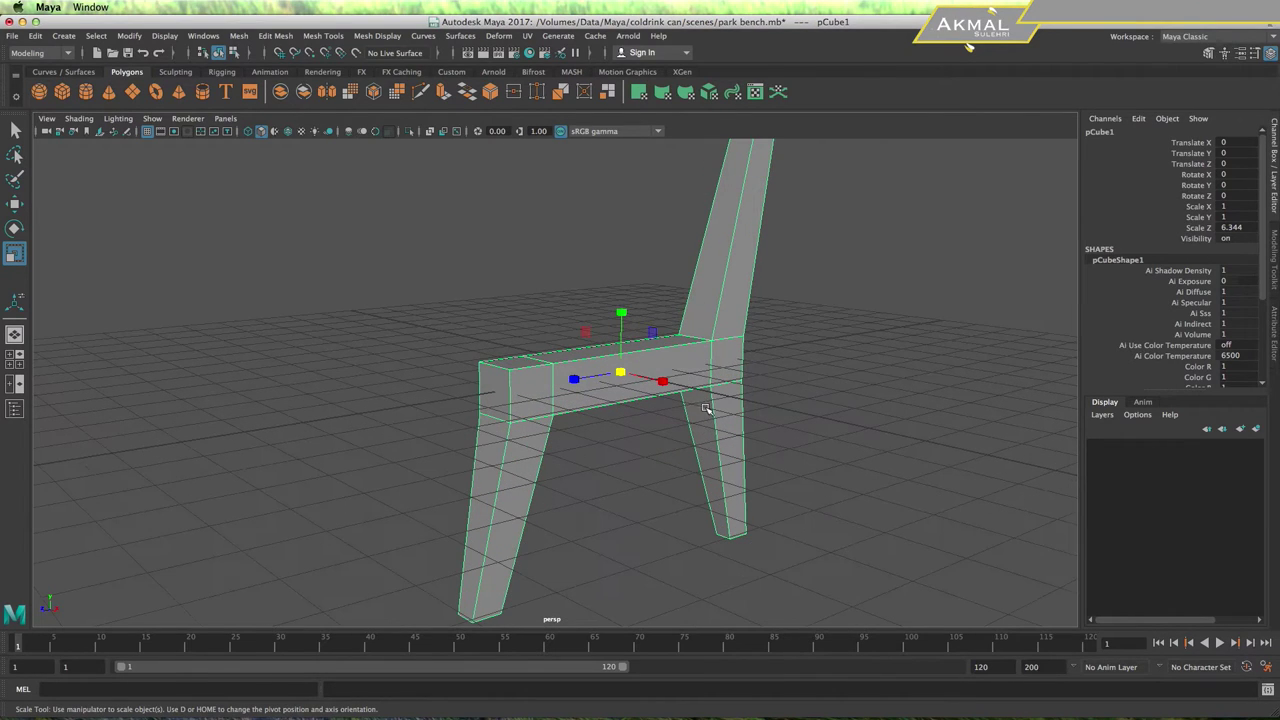
{"action": "mouse_move", "coordinate": [705, 408]}
{"action": "left_mouse_down", "text": "alt"}
{"action": "mouse_move", "coordinate": [605, 437]}
{"action": "mouse_move", "coordinate": [705, 434]}
{"action": "left_mouse_up", "text": "alt"}
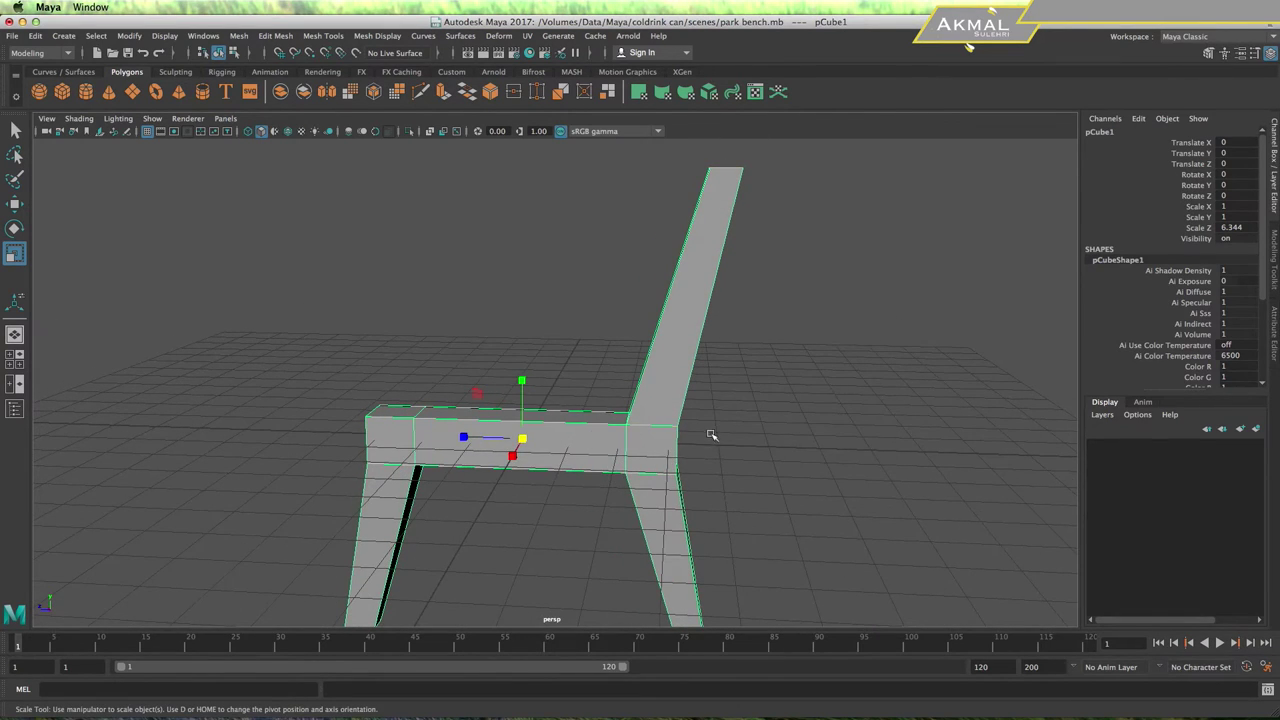
Return to the full-size side view and pan it slightly
{"action": "key", "text": "space"}
{"action": "key", "text": "space"}
{"action": "mouse_move", "coordinate": [756, 371]}
{"action": "middle_mouse_down", "text": "alt"}
{"action": "mouse_move", "coordinate": [746, 366]}
{"action": "mouse_move", "coordinate": [749, 441]}
{"action": "middle_mouse_up", "text": "alt"}
{"action": "right_click_drag", "start_coordinate": [704, 366], "coordinate": [651, 368], "text": "shift"}
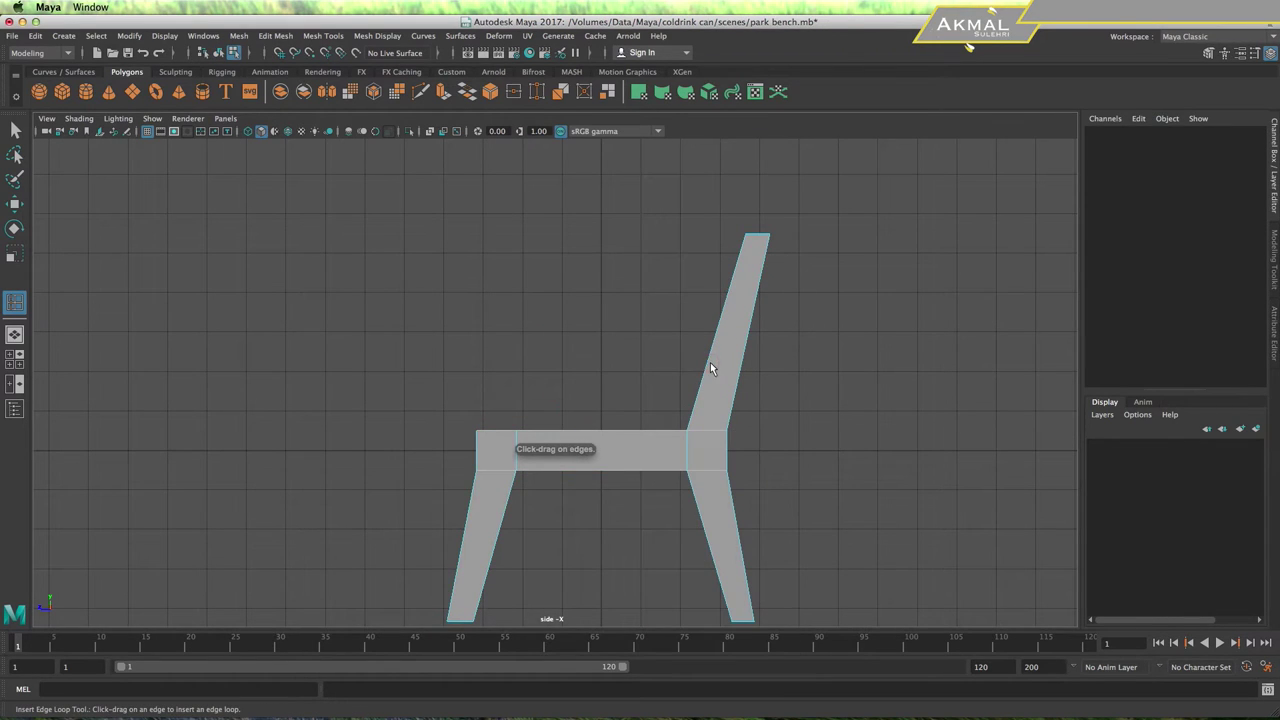
Insert an edge loop across the backrest
{"action": "left_click", "coordinate": [710, 365]}
{"action": "left_click", "coordinate": [709, 362]}
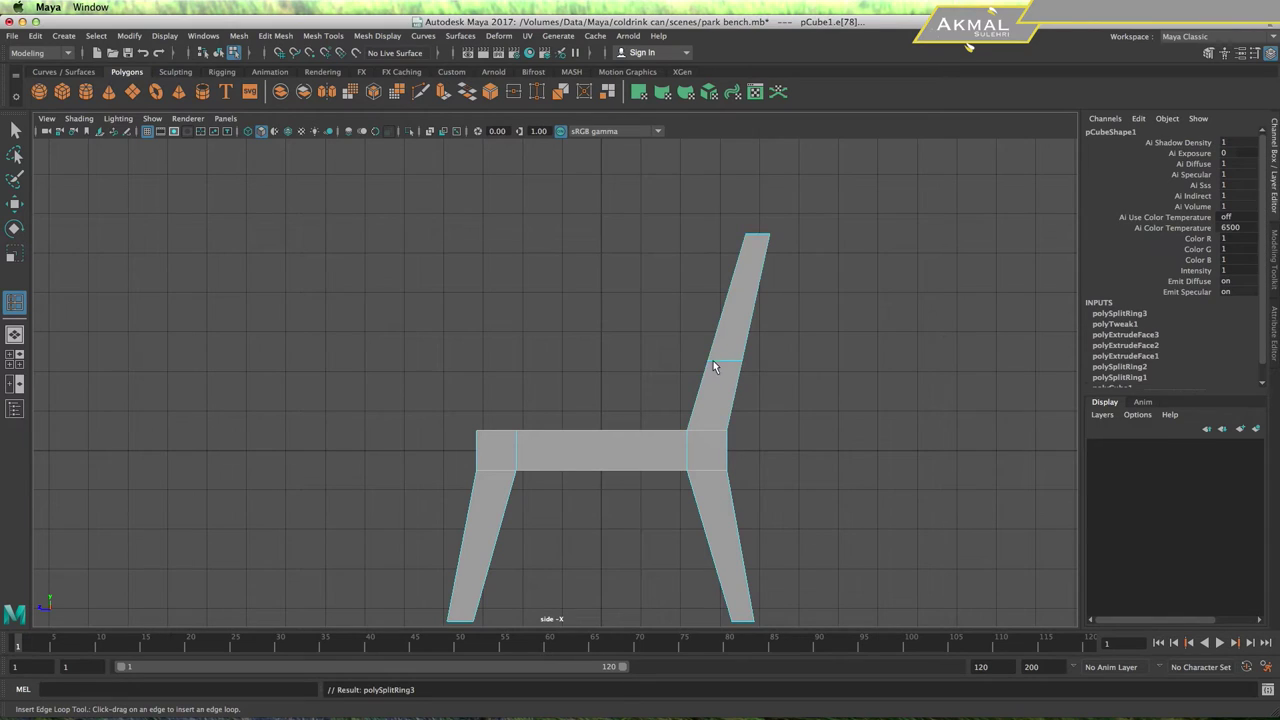
{"action": "right_click_drag", "start_coordinate": [715, 361], "coordinate": [696, 339]}
{"action": "left_click_drag", "start_coordinate": [685, 343], "coordinate": [755, 368]}
{"action": "key", "text": "F8"}
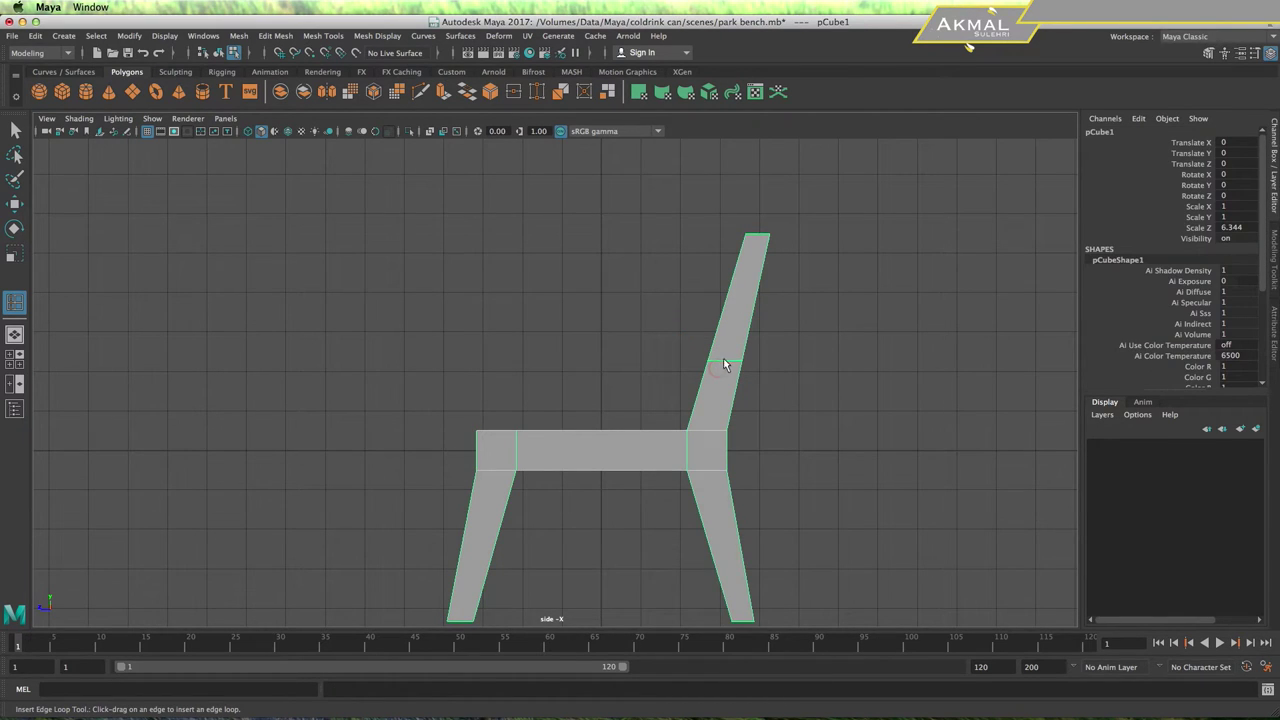
{"action": "key", "text": "q"}
Move the new row of backrest vertices along Z so the upper backrest stands more upright
{"action": "right_click_drag", "start_coordinate": [726, 322], "coordinate": [671, 322]}
{"action": "left_click_drag", "start_coordinate": [683, 349], "coordinate": [769, 370]}
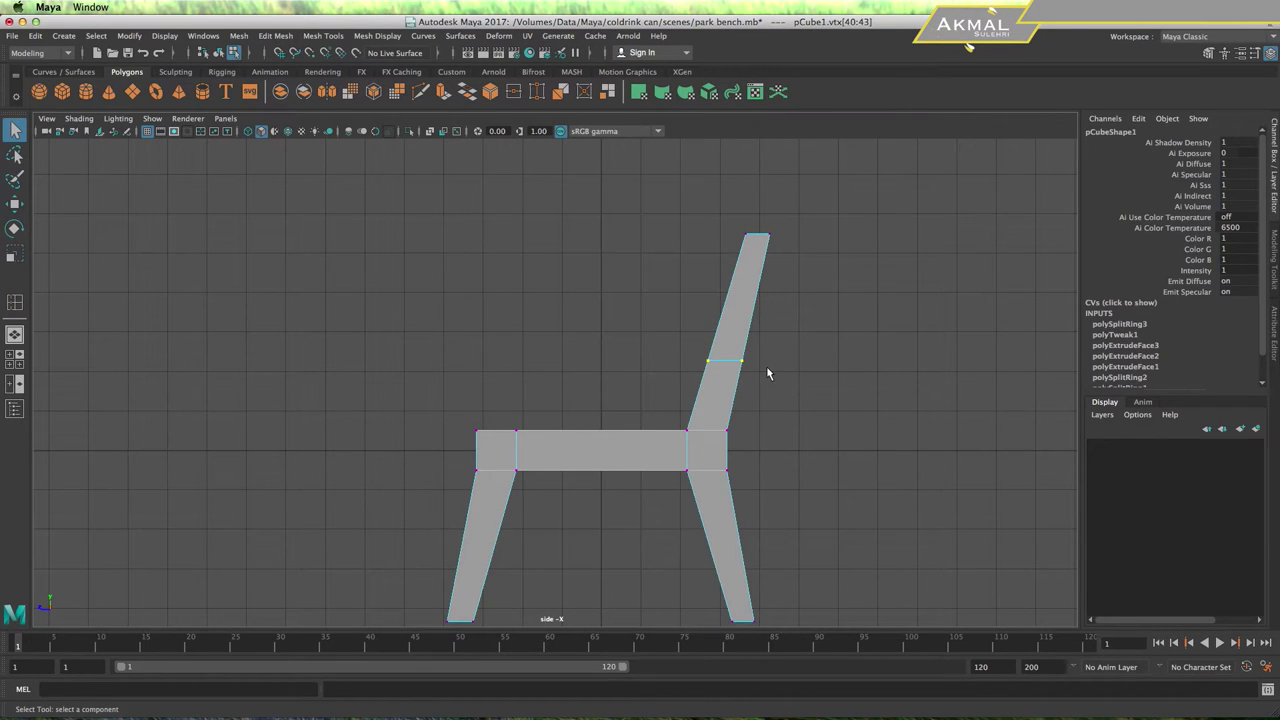
{"action": "key", "text": "w"}
{"action": "left_click_drag", "start_coordinate": [661, 362], "coordinate": [678, 361]}
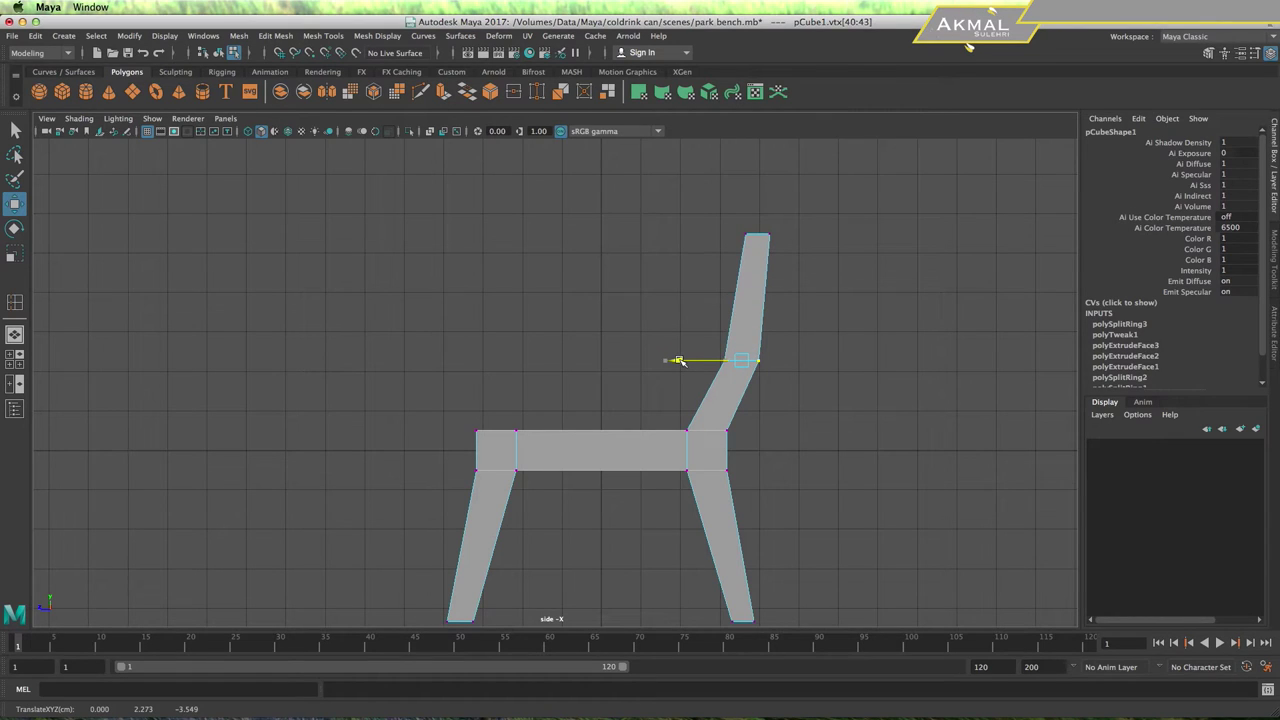
Return to object mode and insert another edge loop on the frame
{"action": "right_click_drag", "start_coordinate": [655, 322], "coordinate": [716, 311]}
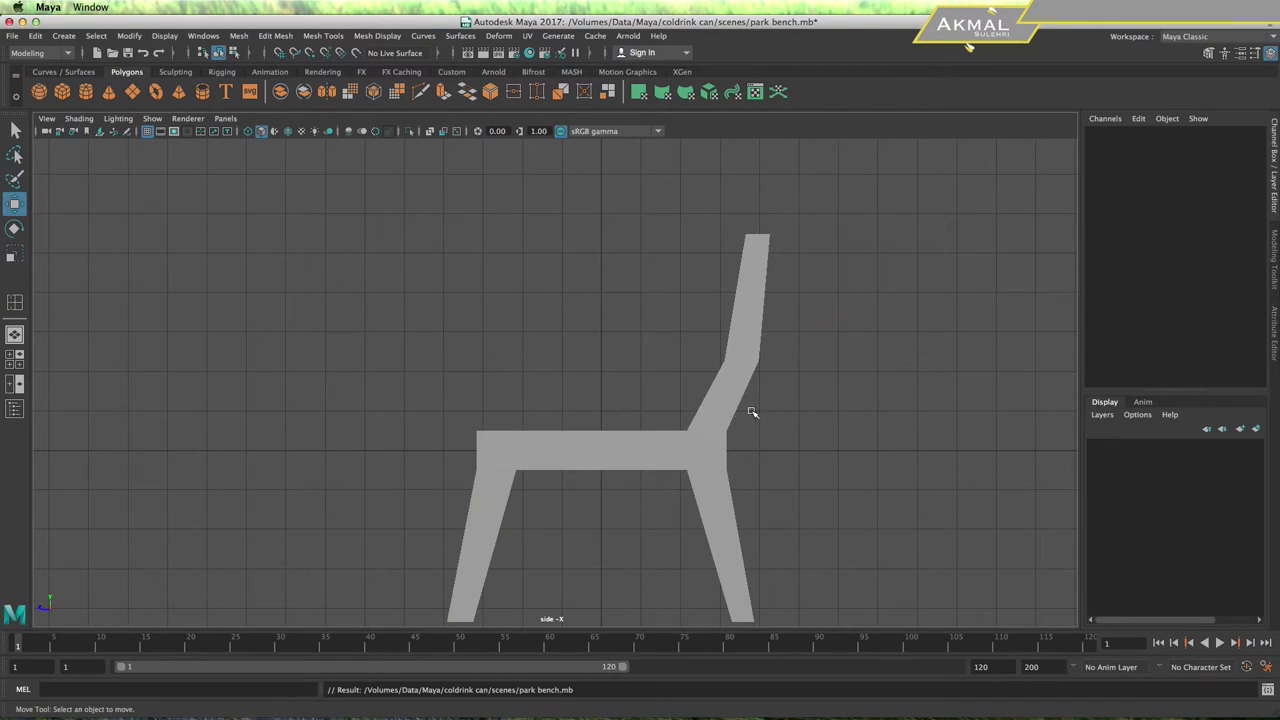
{"action": "left_click", "coordinate": [751, 417]}
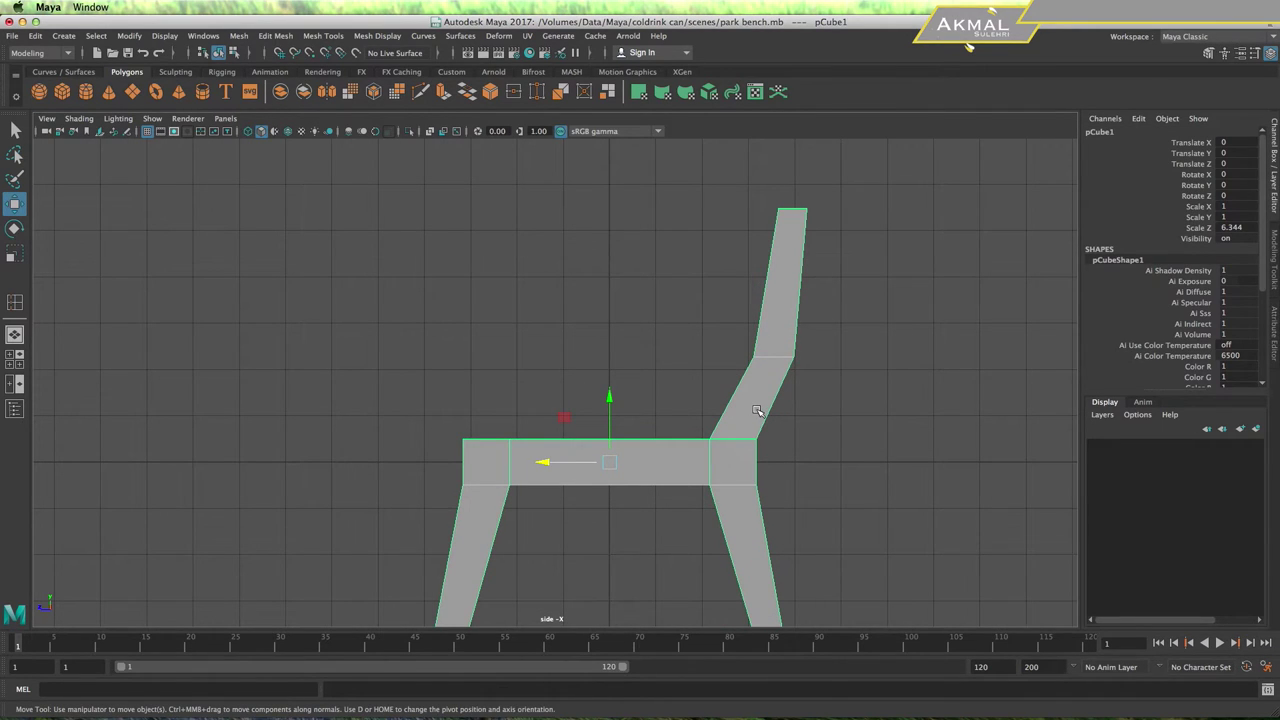
{"action": "right_click_drag", "start_coordinate": [755, 410], "coordinate": [697, 400], "text": "shift"}
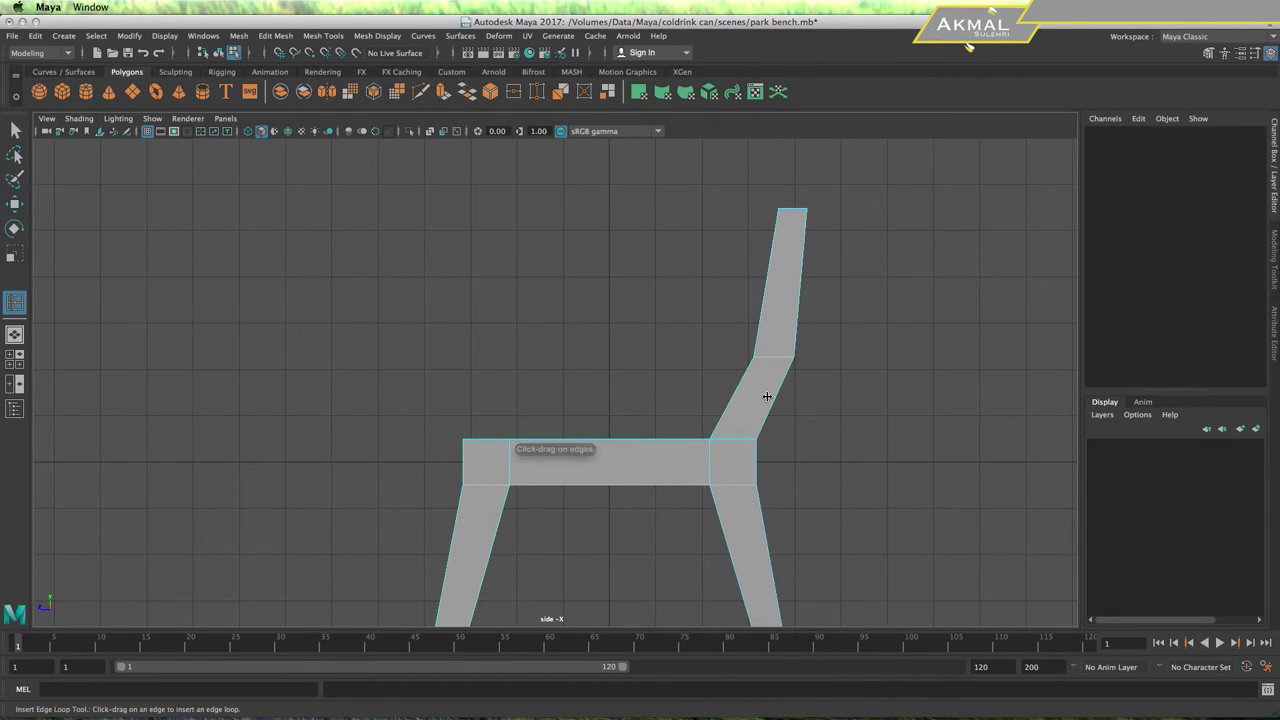
{"action": "left_click_drag", "start_coordinate": [775, 357], "coordinate": [791, 358]}
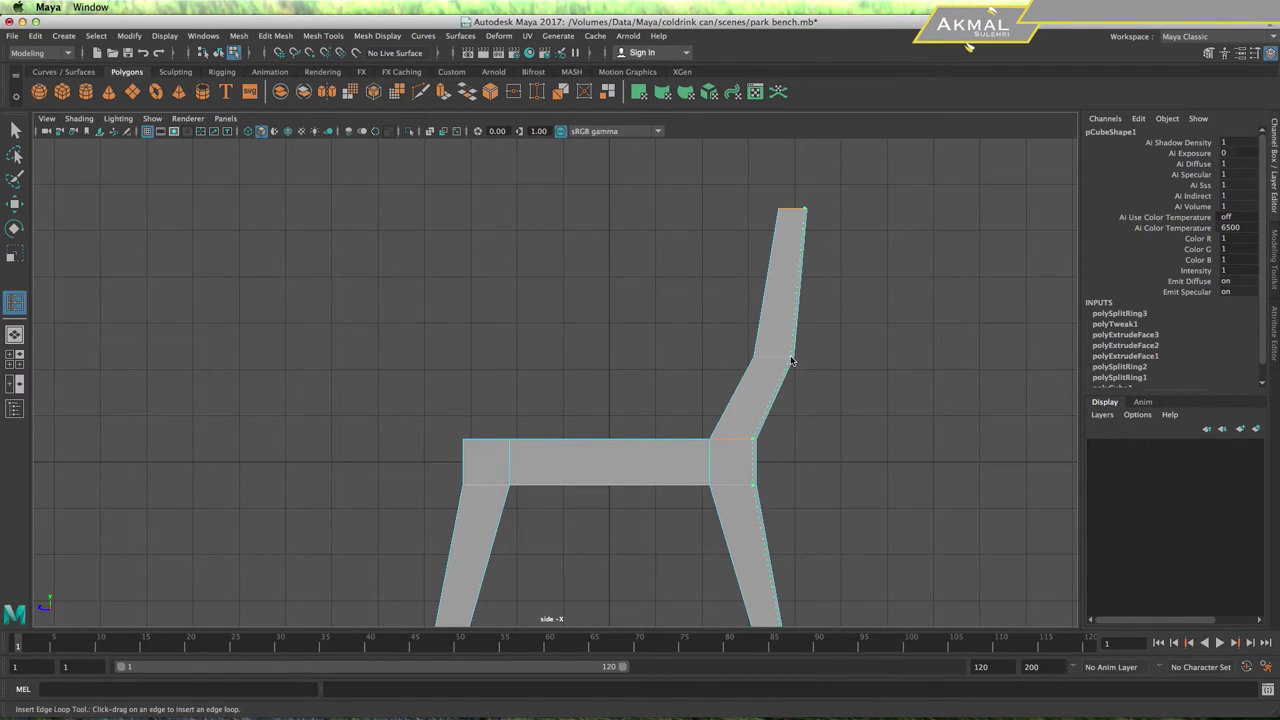
{"action": "left_click_drag", "start_coordinate": [792, 360], "coordinate": [791, 360]}
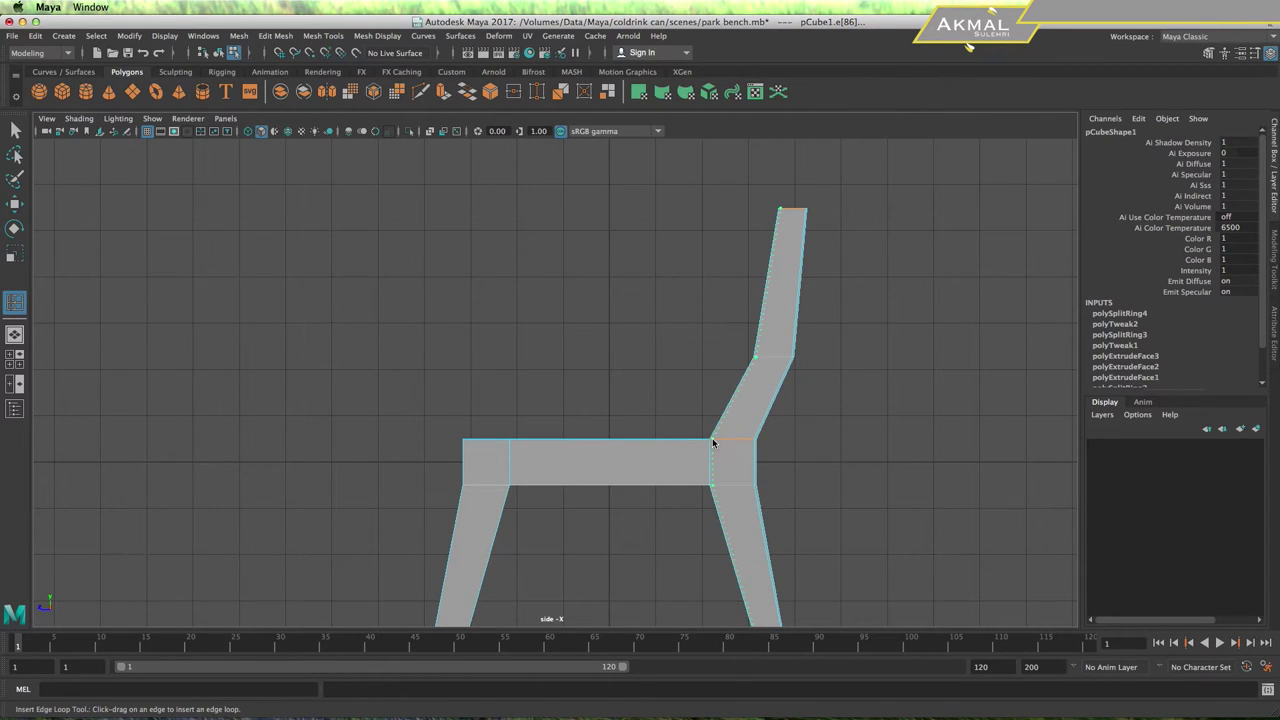
Insert edge loops near the seat-back joint, the seat's left end and along the seat underside
{"action": "left_click", "coordinate": [713, 444]}
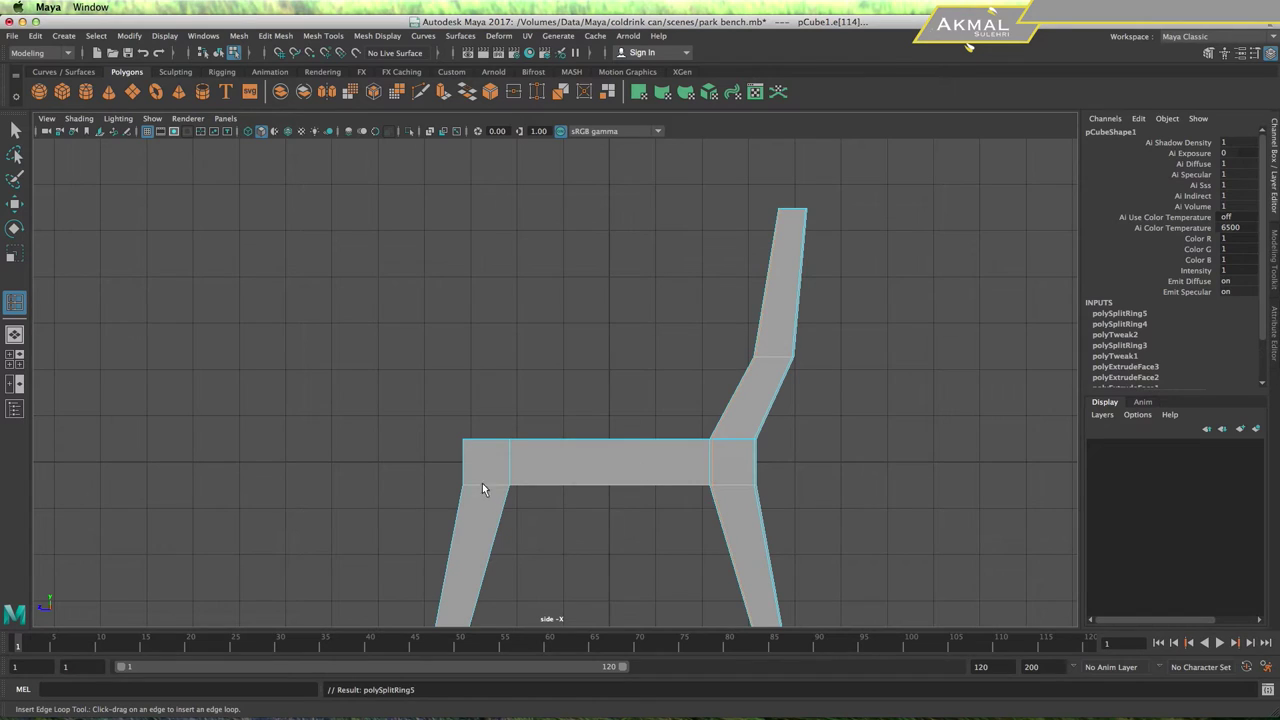
{"action": "left_click_drag", "start_coordinate": [474, 482], "coordinate": [455, 490]}
{"action": "left_click_drag", "start_coordinate": [465, 489], "coordinate": [516, 485]}
{"action": "left_click_drag", "start_coordinate": [511, 441], "coordinate": [521, 448]}
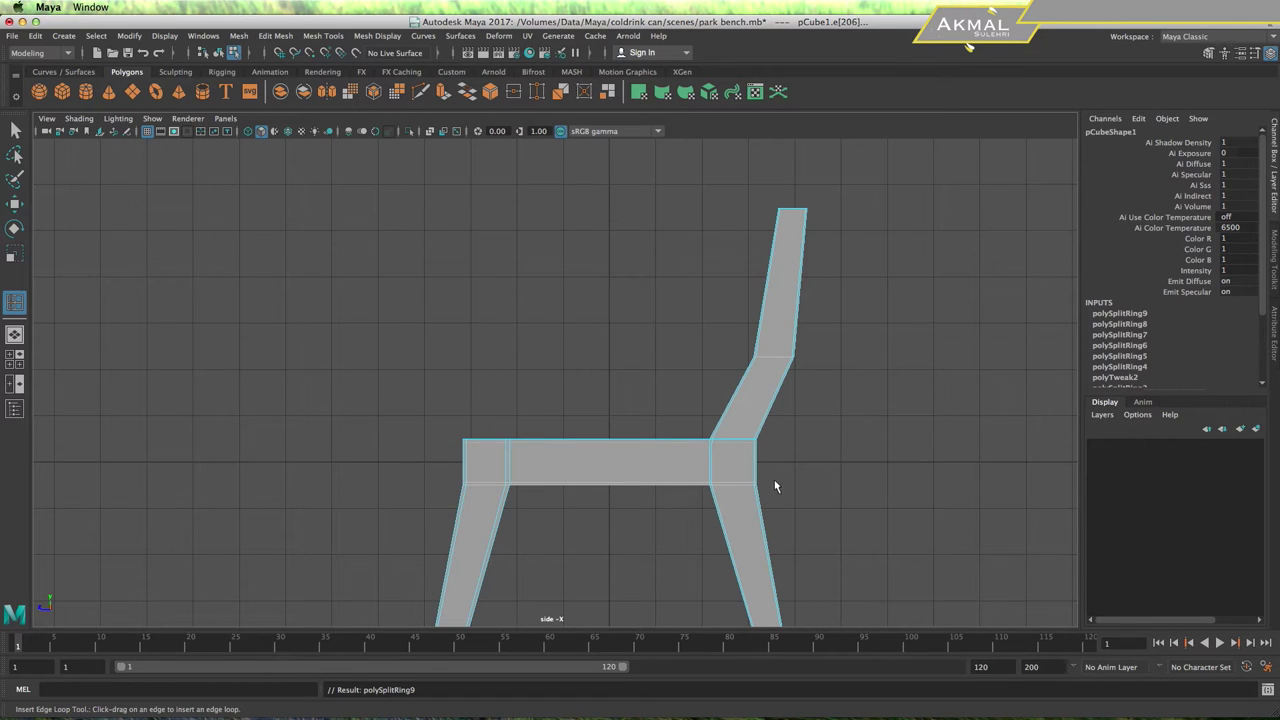
{"action": "key", "text": "space"}
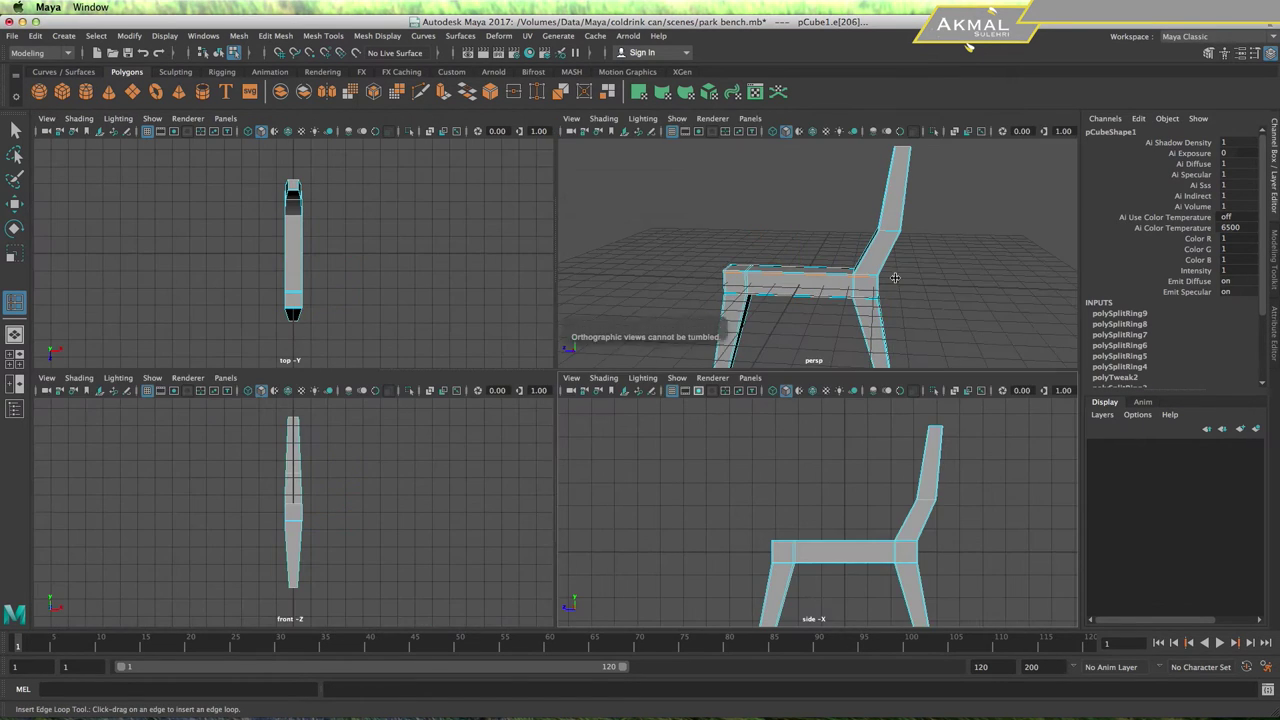
Add an edge loop running along the frame's length and check the smooth preview
{"action": "left_click", "coordinate": [869, 314]}
{"action": "key", "text": "space"}
{"action": "mouse_move", "coordinate": [657, 418]}
{"action": "left_mouse_down", "text": "alt"}
{"action": "mouse_move", "coordinate": [743, 515]}
{"action": "mouse_move", "coordinate": [780, 504]}
{"action": "left_mouse_up", "text": "alt"}
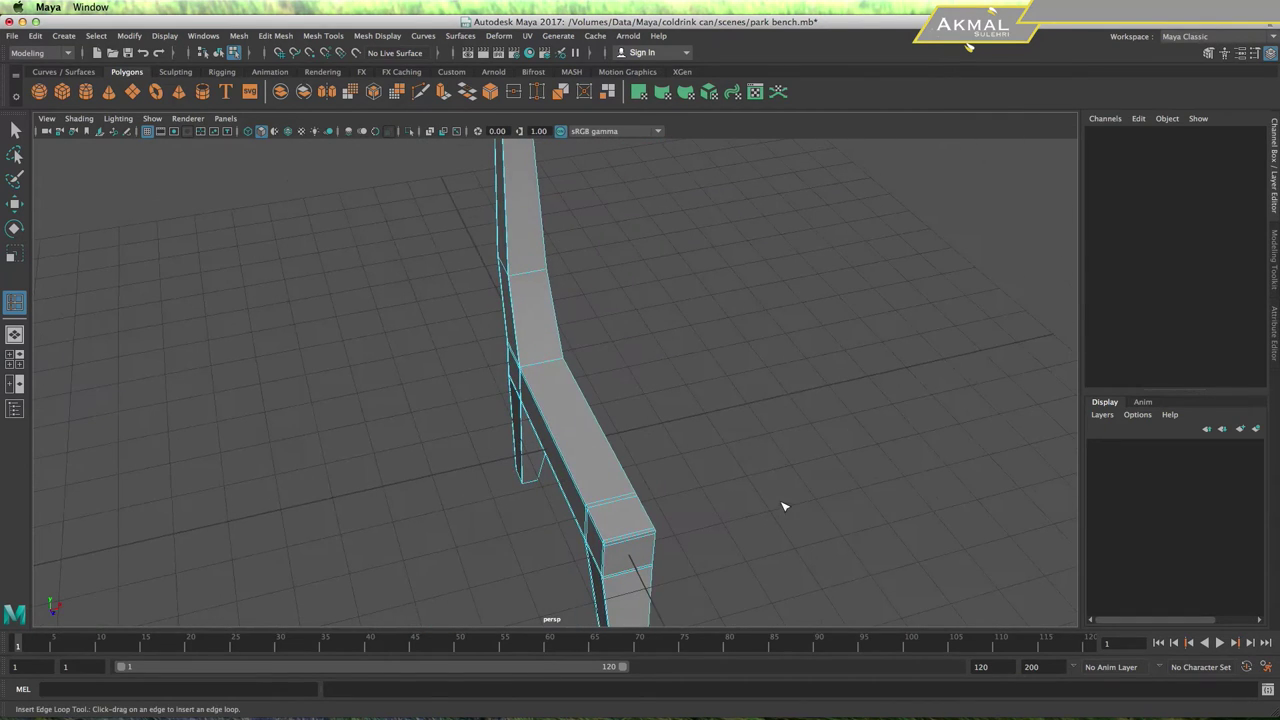
{"action": "key", "text": "1"}
{"action": "left_click_drag", "start_coordinate": [623, 496], "coordinate": [637, 500]}
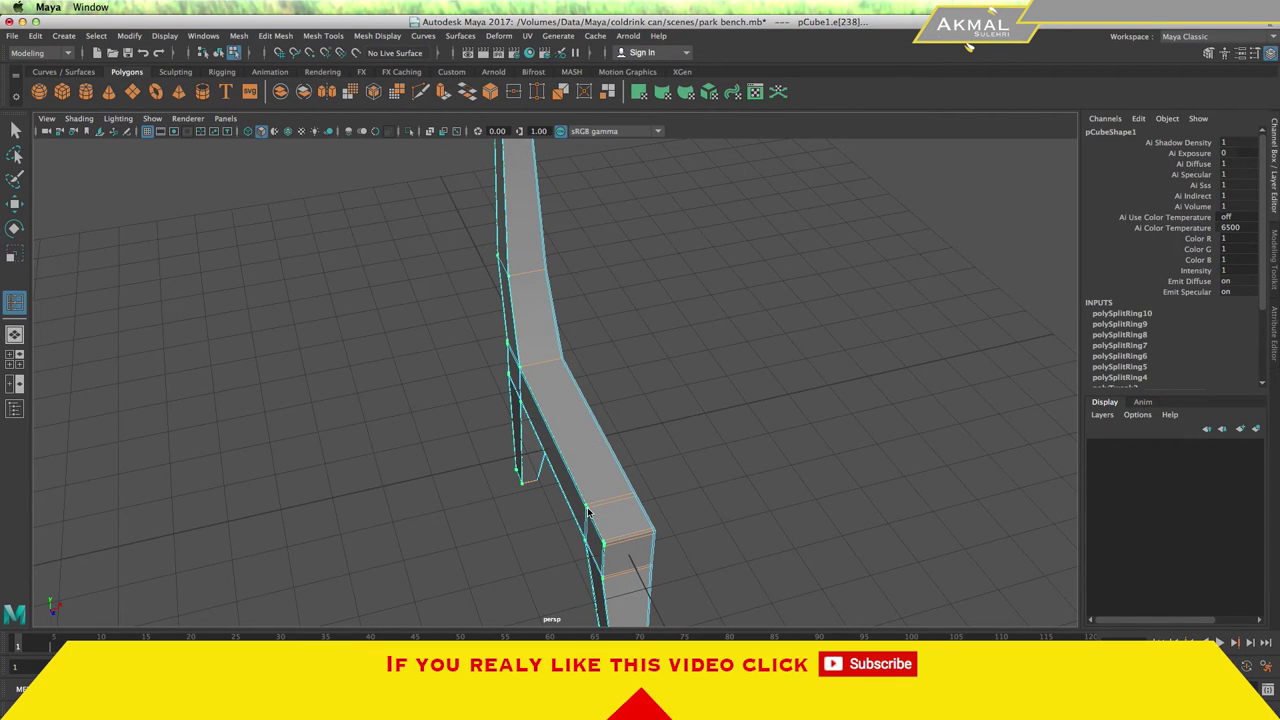
{"action": "key", "text": "3"}
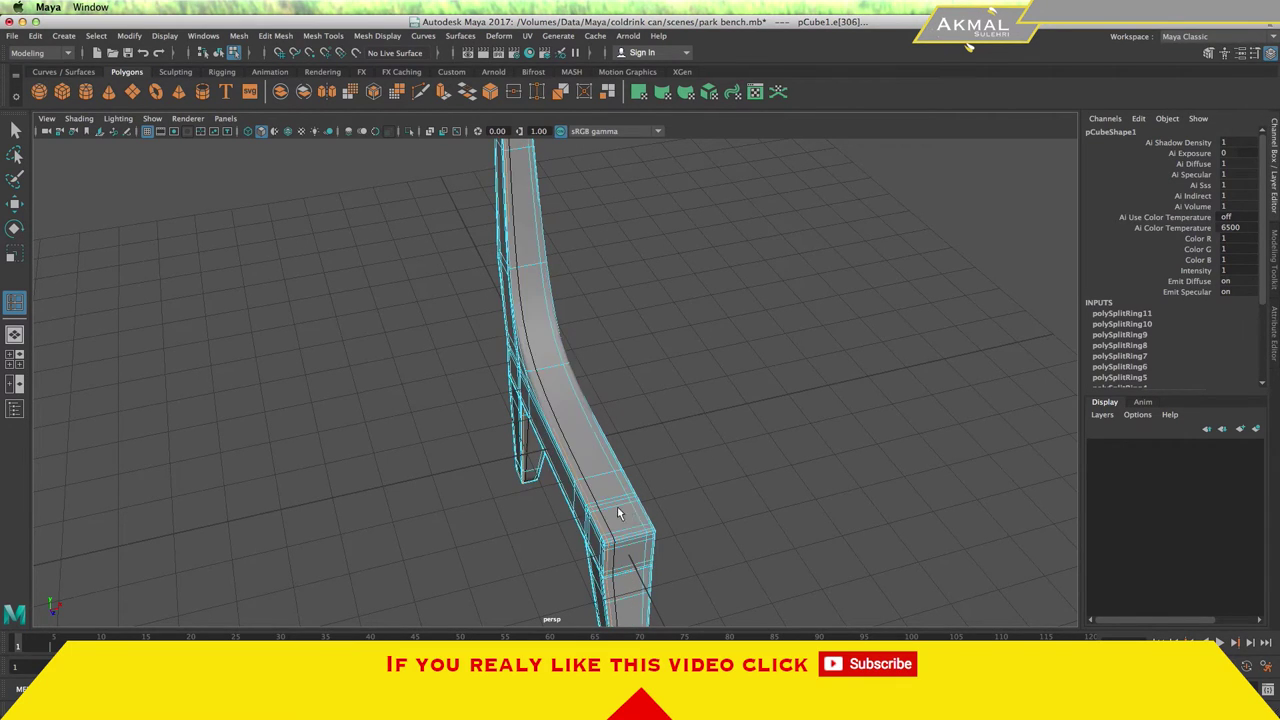
Return to object mode and orbit to an elevated three-quarter view of the frame
{"action": "left_click", "coordinate": [15, 130]}
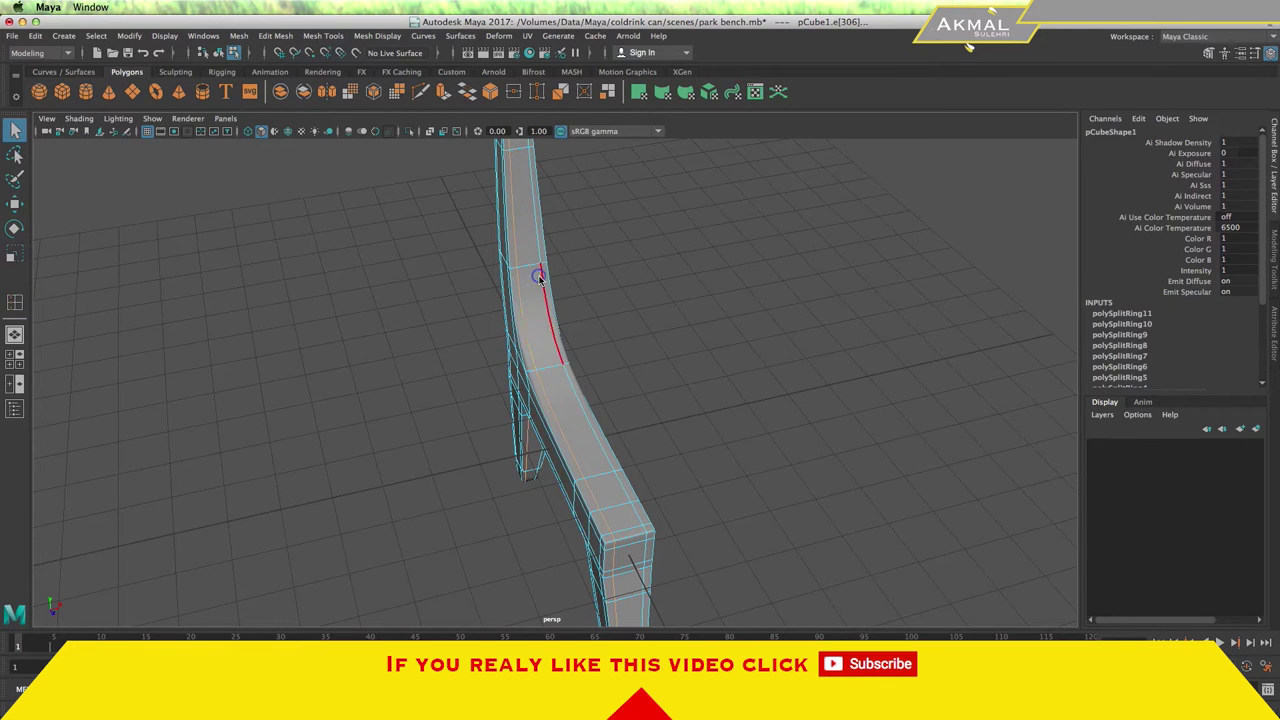
{"action": "right_click_drag", "start_coordinate": [540, 278], "coordinate": [689, 268]}
{"action": "mouse_move", "coordinate": [671, 403]}
{"action": "left_mouse_down", "text": "alt"}
{"action": "mouse_move", "coordinate": [565, 407]}
{"action": "mouse_move", "coordinate": [603, 408]}
{"action": "mouse_move", "coordinate": [486, 380]}
{"action": "mouse_move", "coordinate": [583, 423]}
{"action": "left_mouse_up", "text": "alt"}
{"action": "right_click_drag", "start_coordinate": [583, 423], "coordinate": [700, 436], "text": "alt"}
{"action": "mouse_move", "coordinate": [700, 436]}
{"action": "left_mouse_down", "text": "alt"}
{"action": "mouse_move", "coordinate": [714, 449]}
{"action": "mouse_move", "coordinate": [694, 449]}
{"action": "left_mouse_up", "text": "alt"}
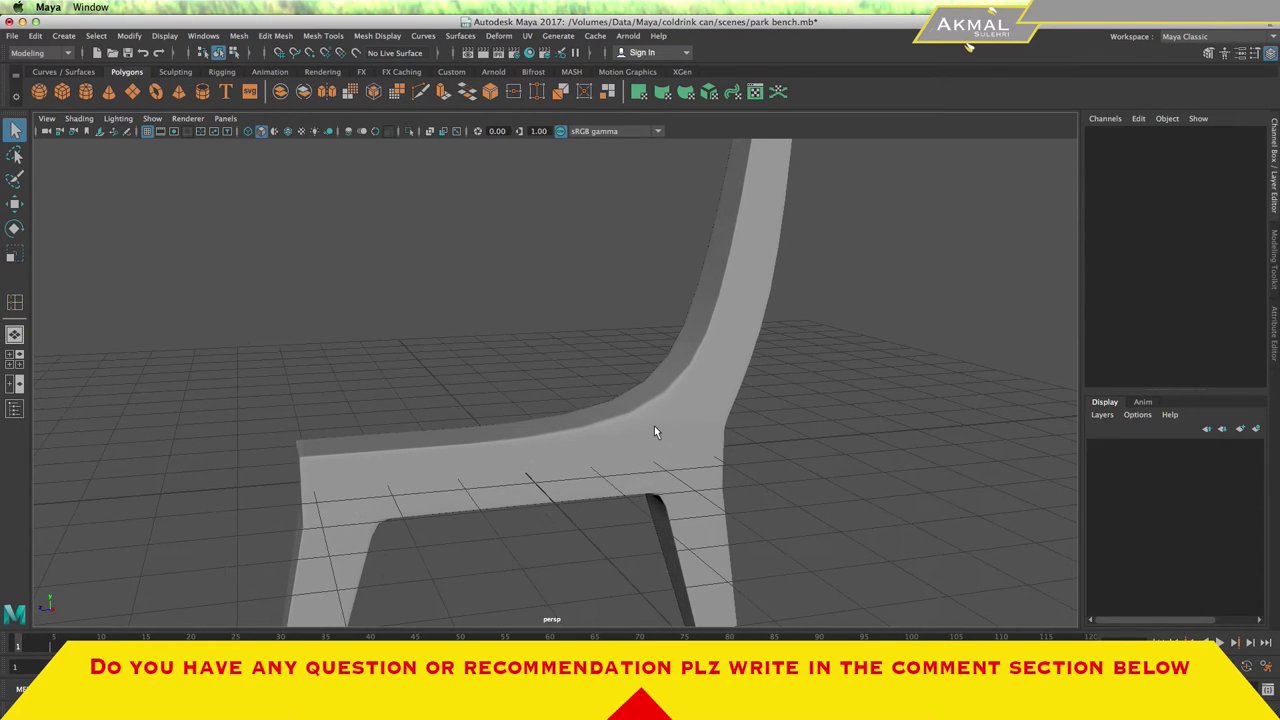
{"action": "left_click", "coordinate": [672, 425]}
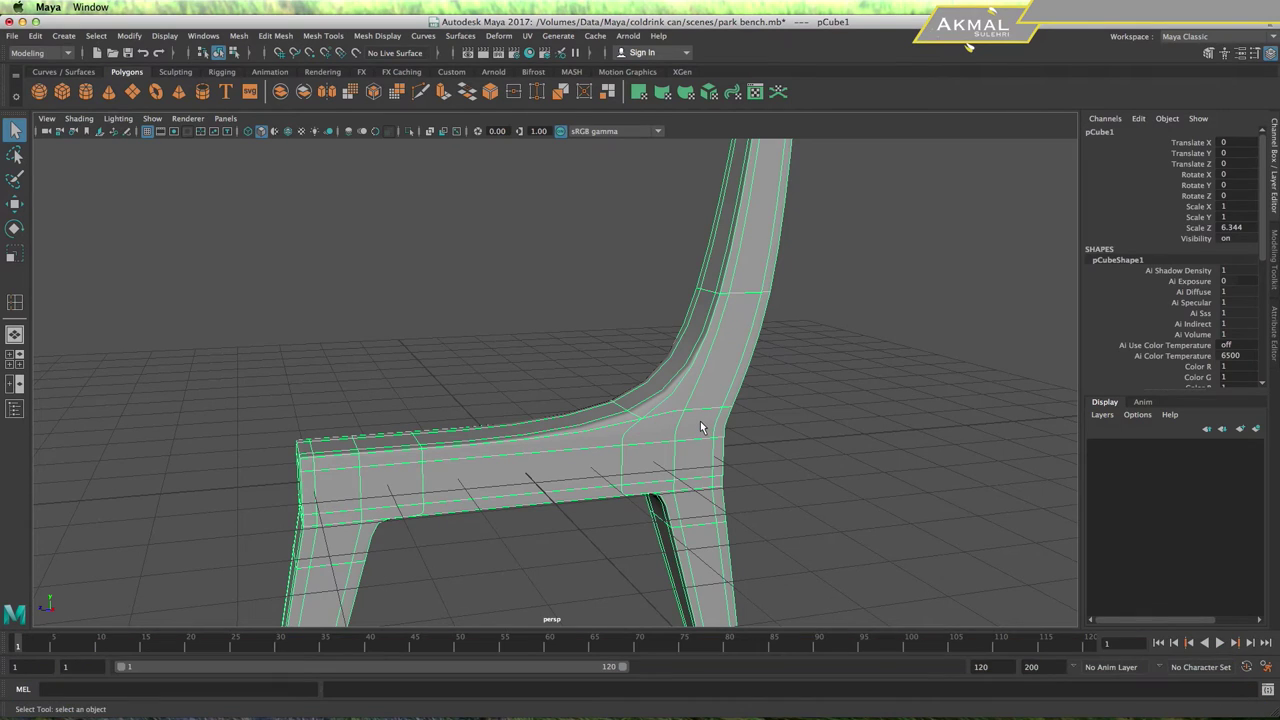
Add an edge loop along the lower backrest and check it with smooth preview
{"action": "key", "text": "1"}
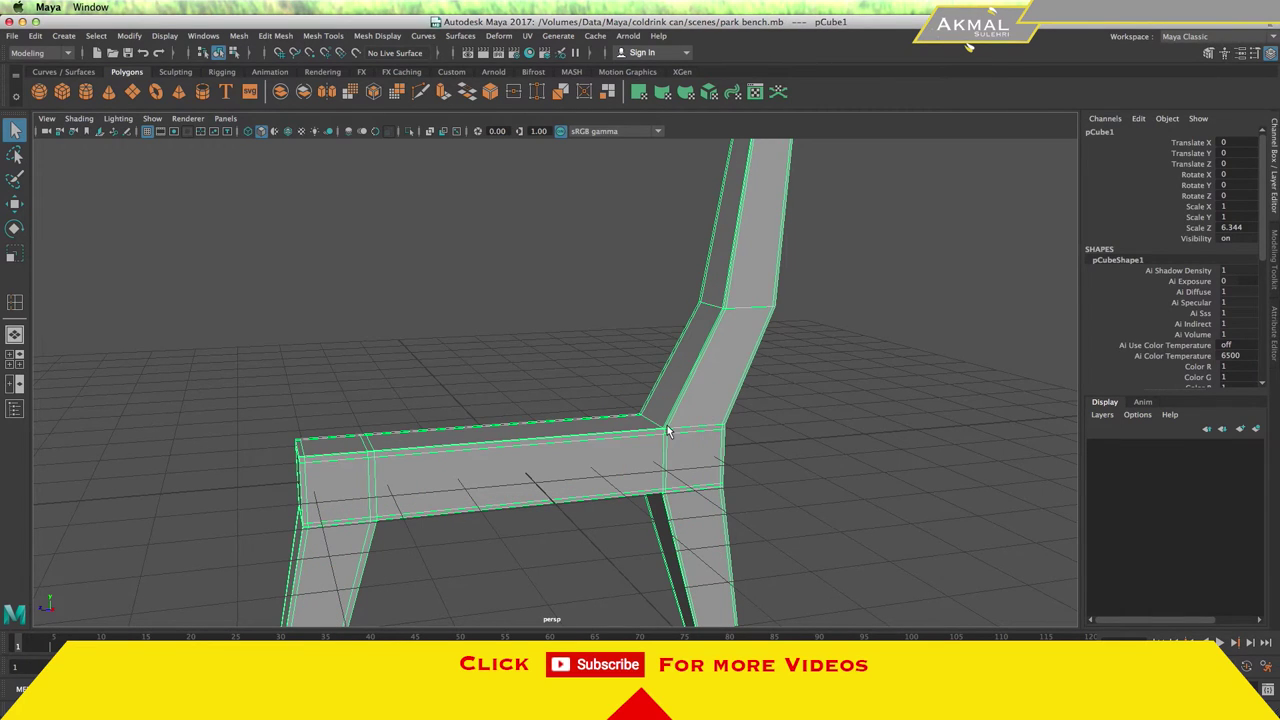
{"action": "scroll", "coordinate": [669, 432], "scroll_direction": "up", "scroll_amount": 3}
{"action": "right_click_drag", "start_coordinate": [728, 403], "coordinate": [705, 445], "text": "shift"}
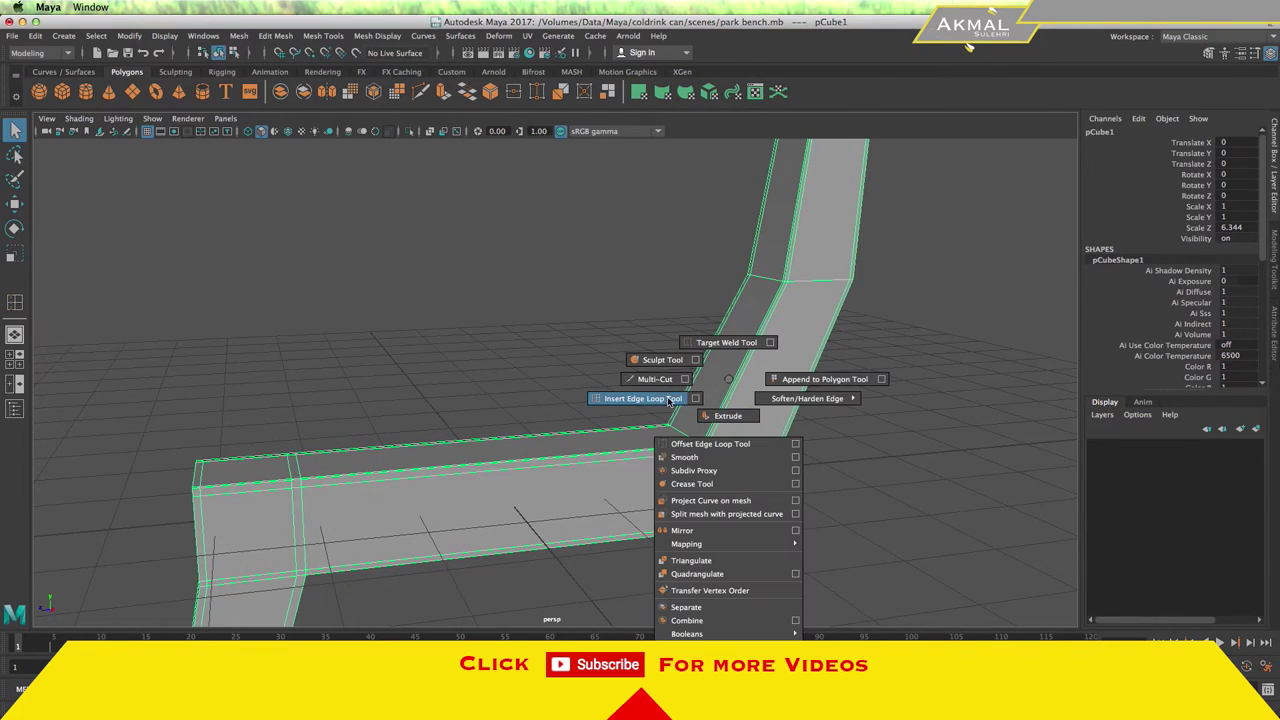
{"action": "left_click_drag", "start_coordinate": [703, 438], "coordinate": [701, 450]}
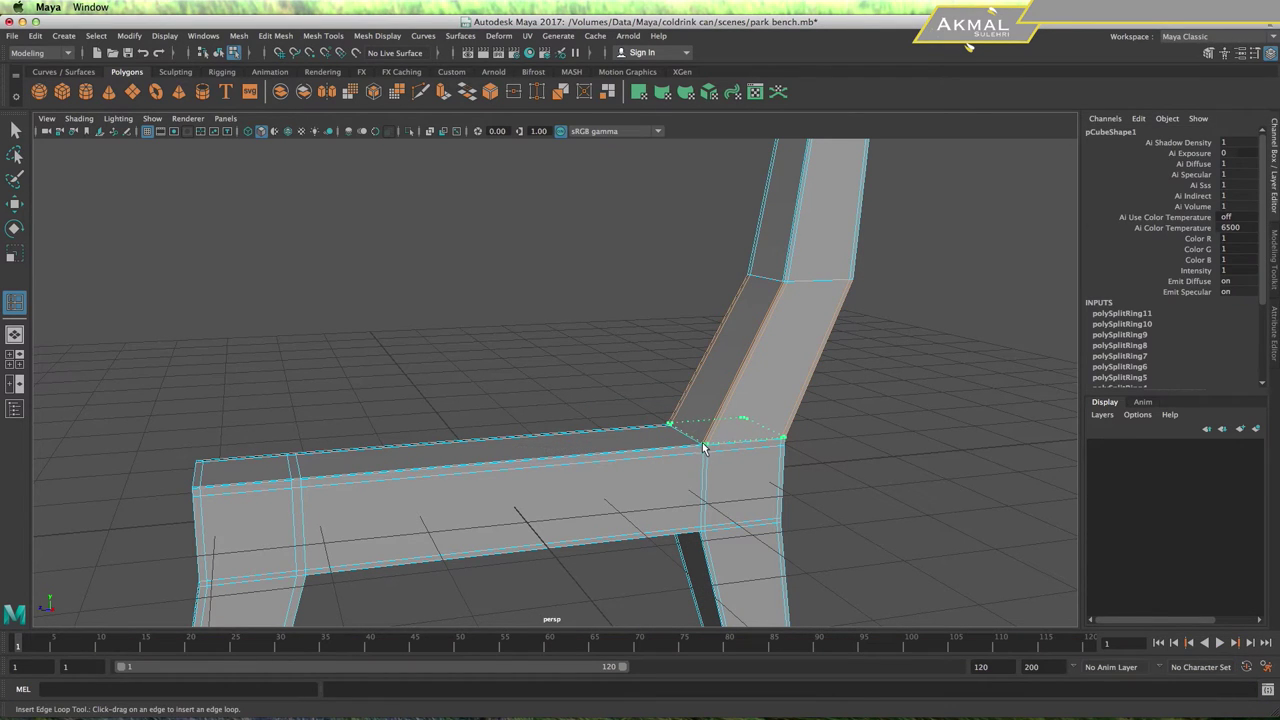
{"action": "left_click_drag", "start_coordinate": [704, 446], "coordinate": [703, 449]}
{"action": "left_click", "coordinate": [14, 134]}
{"action": "key", "text": "3"}
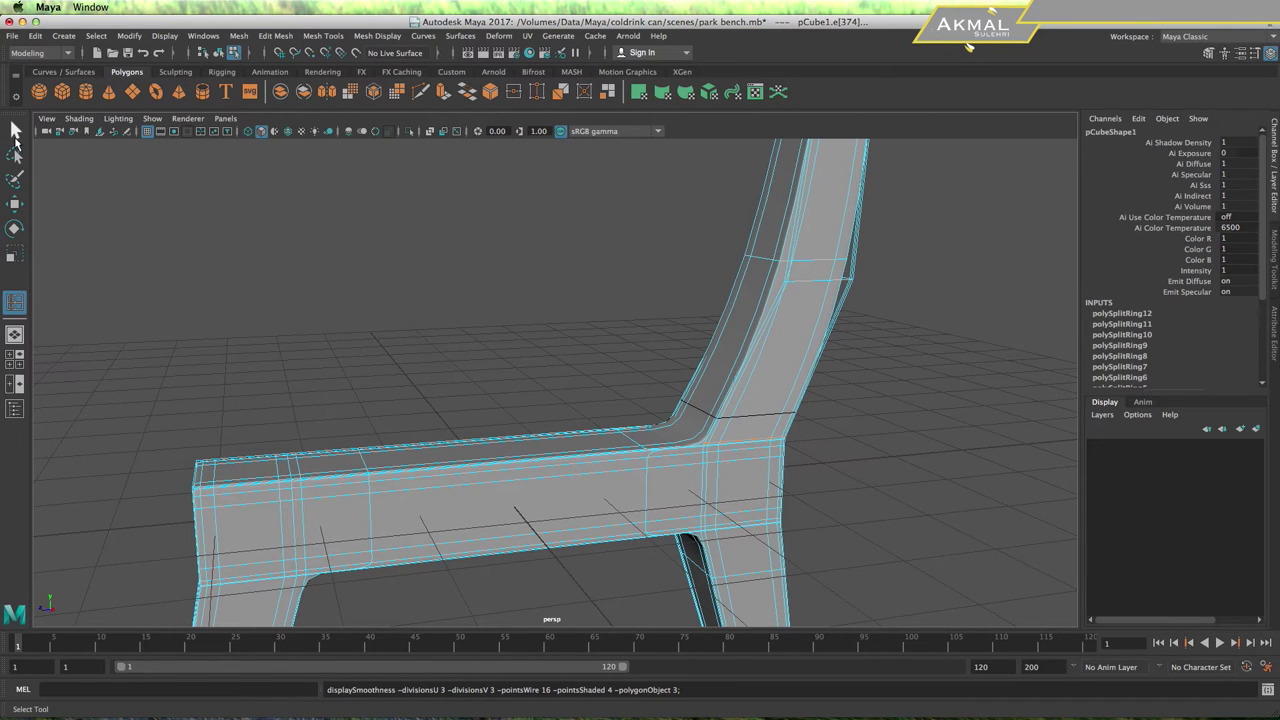
{"action": "key", "text": "1"}
{"action": "key", "text": "g"}
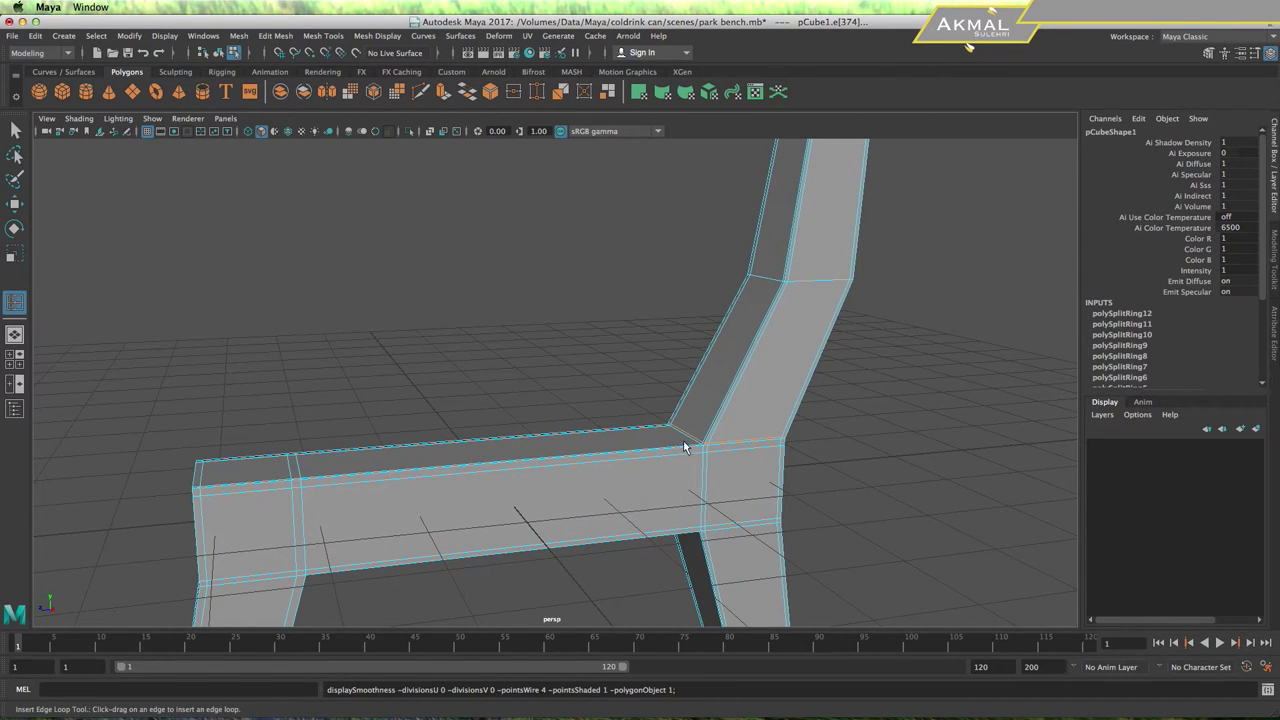
Insert an edge loop across the seat near the bend, then frame the side frame in object mode
{"action": "left_click_drag", "start_coordinate": [690, 447], "coordinate": [700, 449]}
{"action": "key", "text": "q"}
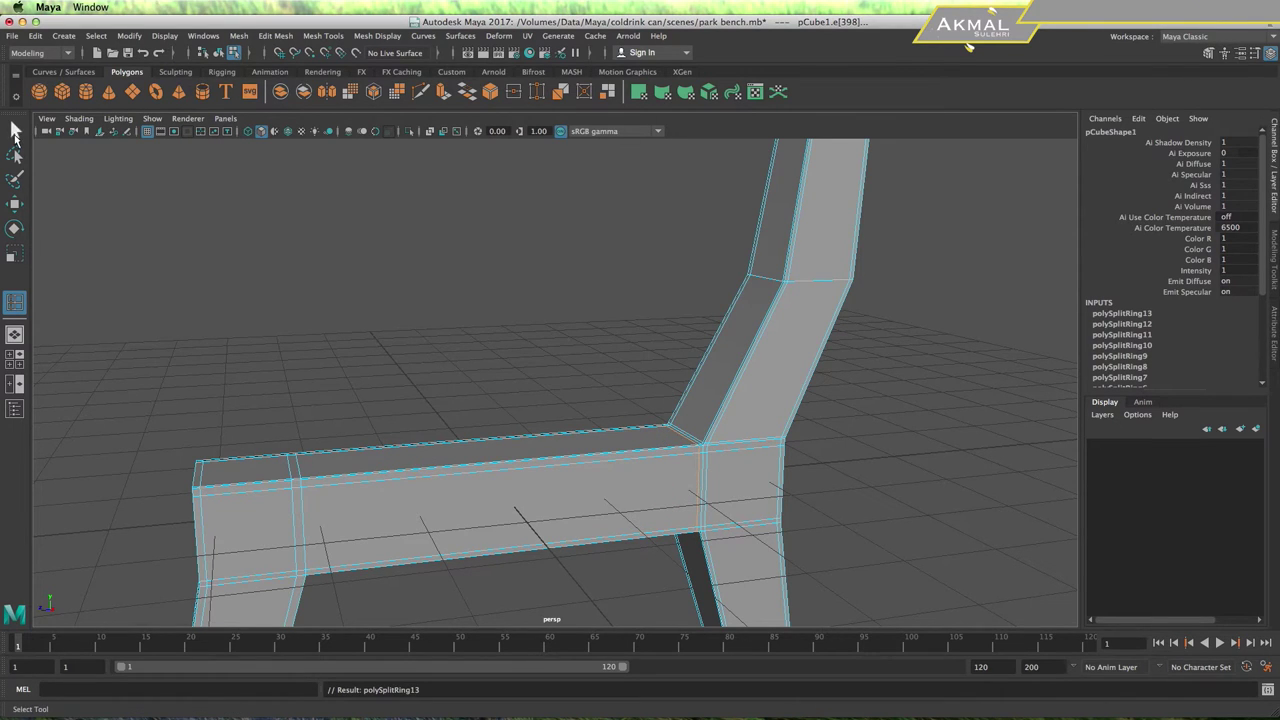
{"action": "left_click", "coordinate": [520, 549]}
{"action": "right_click", "coordinate": [668, 322]}
{"action": "right_click_drag", "start_coordinate": [714, 333], "coordinate": [735, 303]}
{"action": "key", "text": "f"}
{"action": "mouse_move", "coordinate": [773, 463]}
{"action": "left_mouse_down", "text": "alt"}
{"action": "mouse_move", "coordinate": [564, 440]}
{"action": "mouse_move", "coordinate": [683, 443]}
{"action": "mouse_move", "coordinate": [426, 380]}
{"action": "mouse_move", "coordinate": [531, 383]}
{"action": "mouse_move", "coordinate": [546, 343]}
{"action": "mouse_move", "coordinate": [654, 363]}
{"action": "mouse_move", "coordinate": [488, 362]}
{"action": "left_mouse_up", "text": "alt"}
{"action": "left_click", "coordinate": [722, 431]}
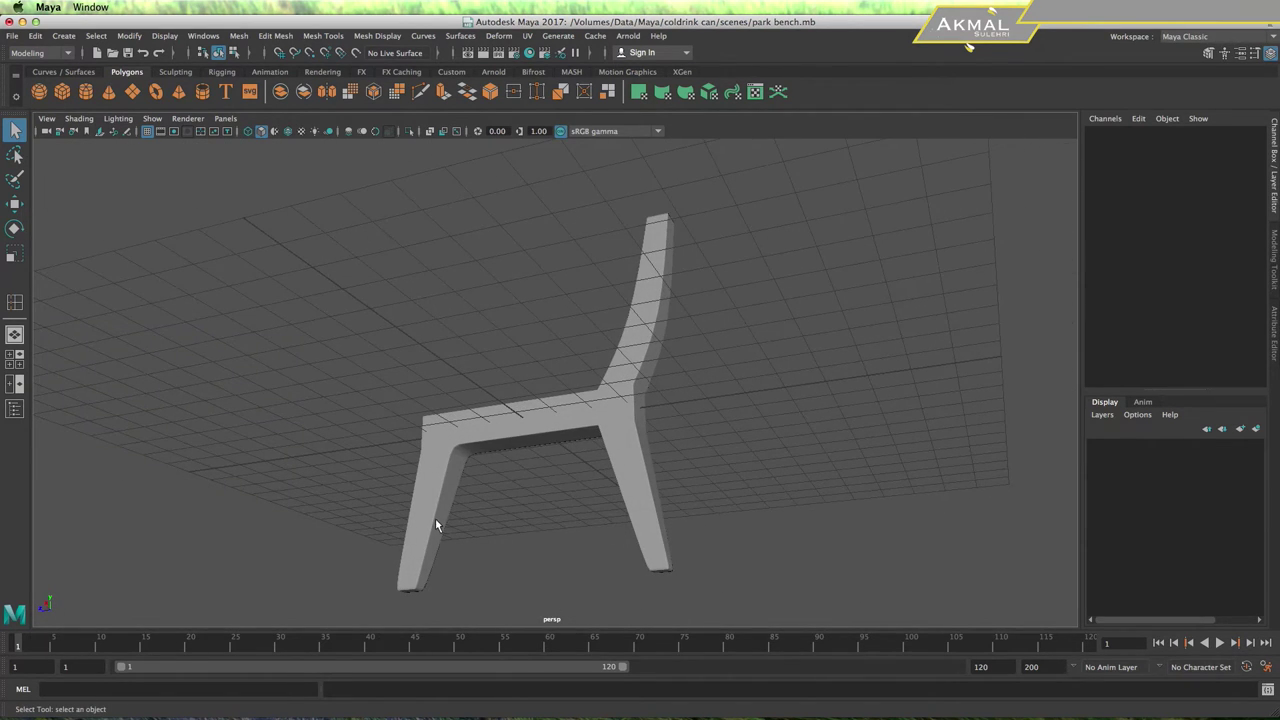
Select the side frame, turn off smooth preview and orbit close to a leg end
{"action": "left_click", "coordinate": [435, 518]}
{"action": "key", "text": "1"}
{"action": "mouse_move", "coordinate": [578, 576]}
{"action": "left_mouse_down", "text": "alt"}
{"action": "mouse_move", "coordinate": [620, 526]}
{"action": "mouse_move", "coordinate": [594, 437]}
{"action": "mouse_move", "coordinate": [651, 320]}
{"action": "mouse_move", "coordinate": [698, 292]}
{"action": "mouse_move", "coordinate": [657, 274]}
{"action": "left_mouse_up", "text": "alt"}
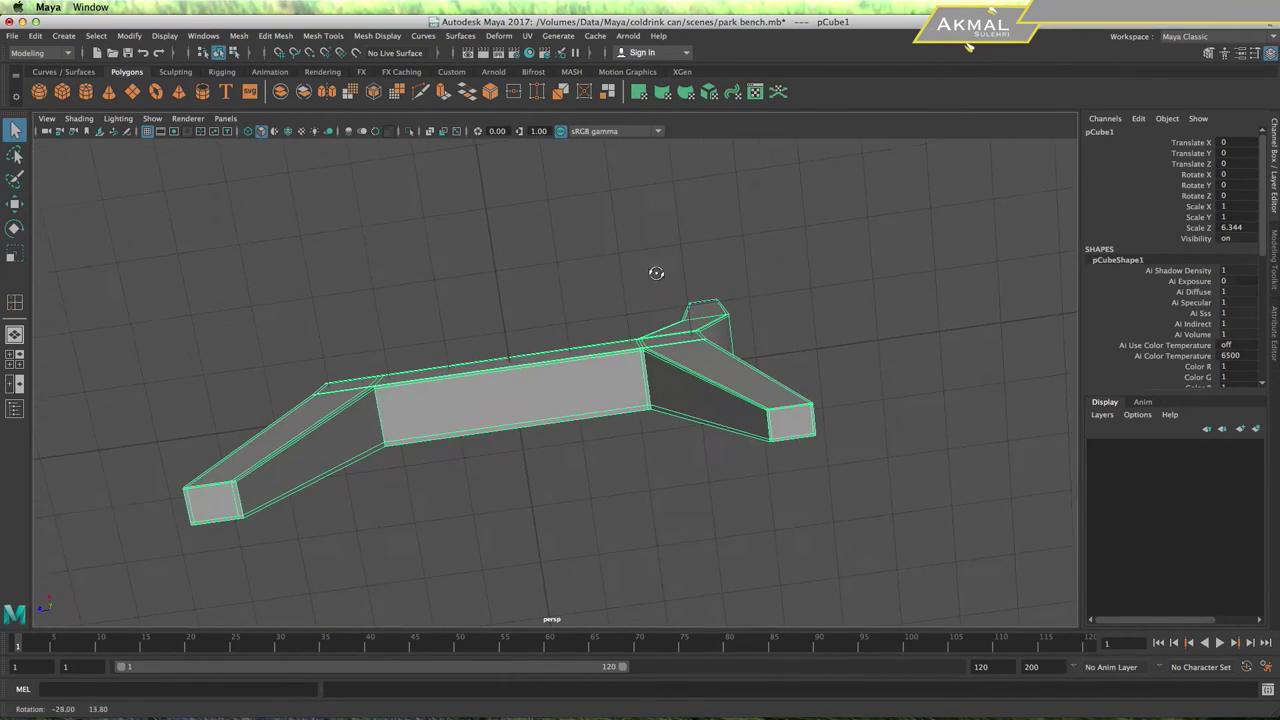
{"action": "scroll", "coordinate": [830, 370], "scroll_direction": "up", "scroll_amount": 3}
{"action": "scroll", "coordinate": [815, 452], "scroll_direction": "up", "scroll_amount": 3}
{"action": "mouse_move", "coordinate": [815, 452]}
{"action": "left_mouse_down", "text": "alt"}
{"action": "mouse_move", "coordinate": [623, 192]}
{"action": "mouse_move", "coordinate": [589, 390]}
{"action": "left_mouse_up", "text": "alt"}
{"action": "left_click_drag", "start_coordinate": [744, 470], "coordinate": [715, 480], "text": "alt"}
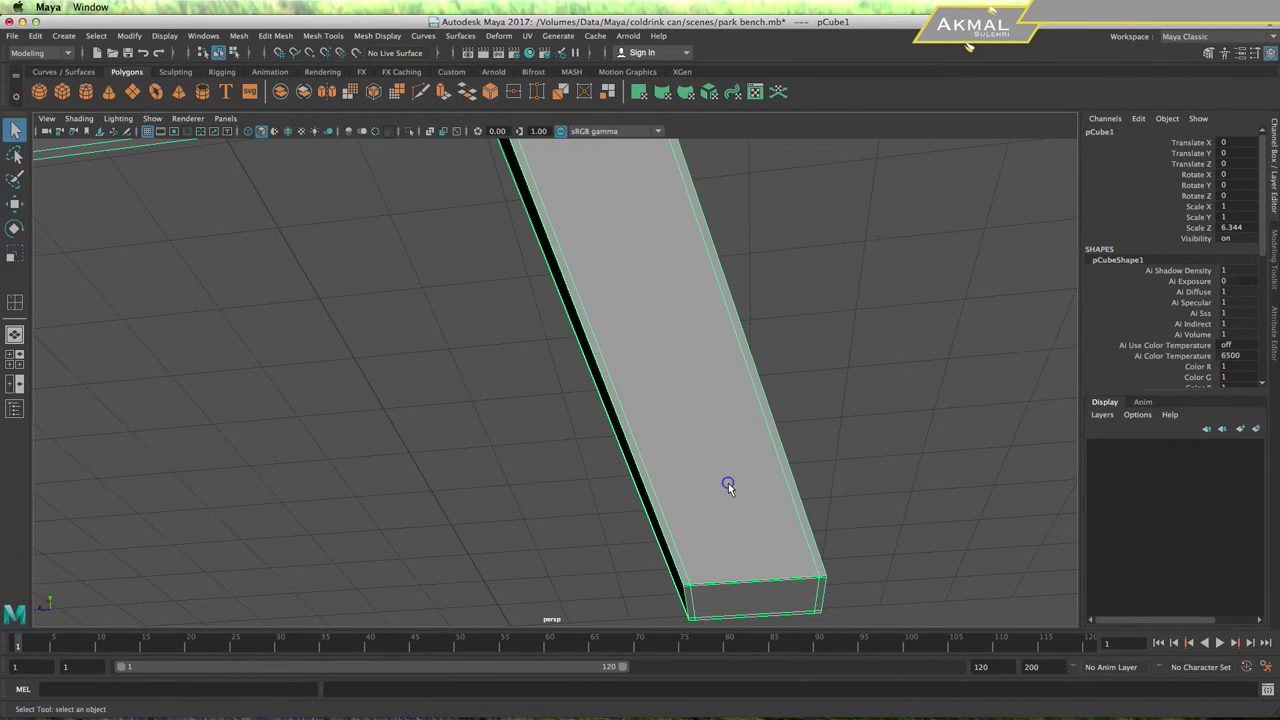
{"action": "right_click_drag", "start_coordinate": [680, 432], "coordinate": [590, 398], "text": "shift"}
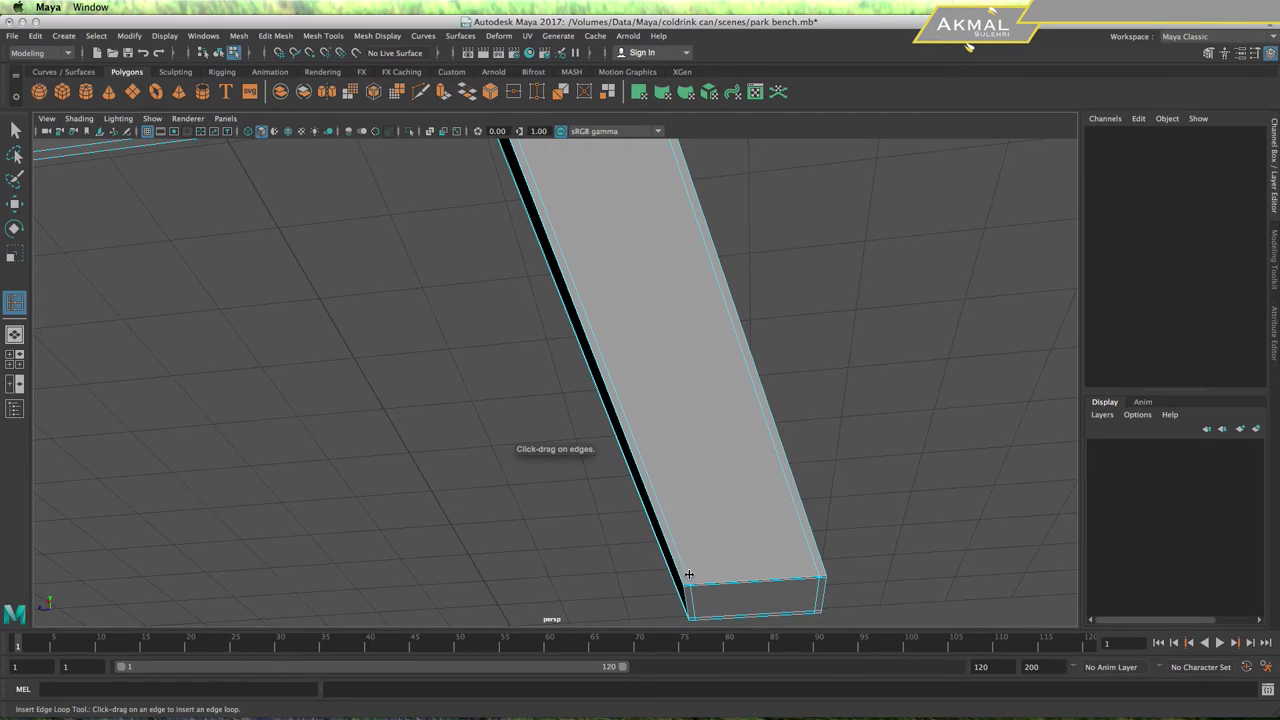
Insert edge loops near the bottom ends of both legs and return to object mode
{"action": "left_click", "coordinate": [688, 573]}
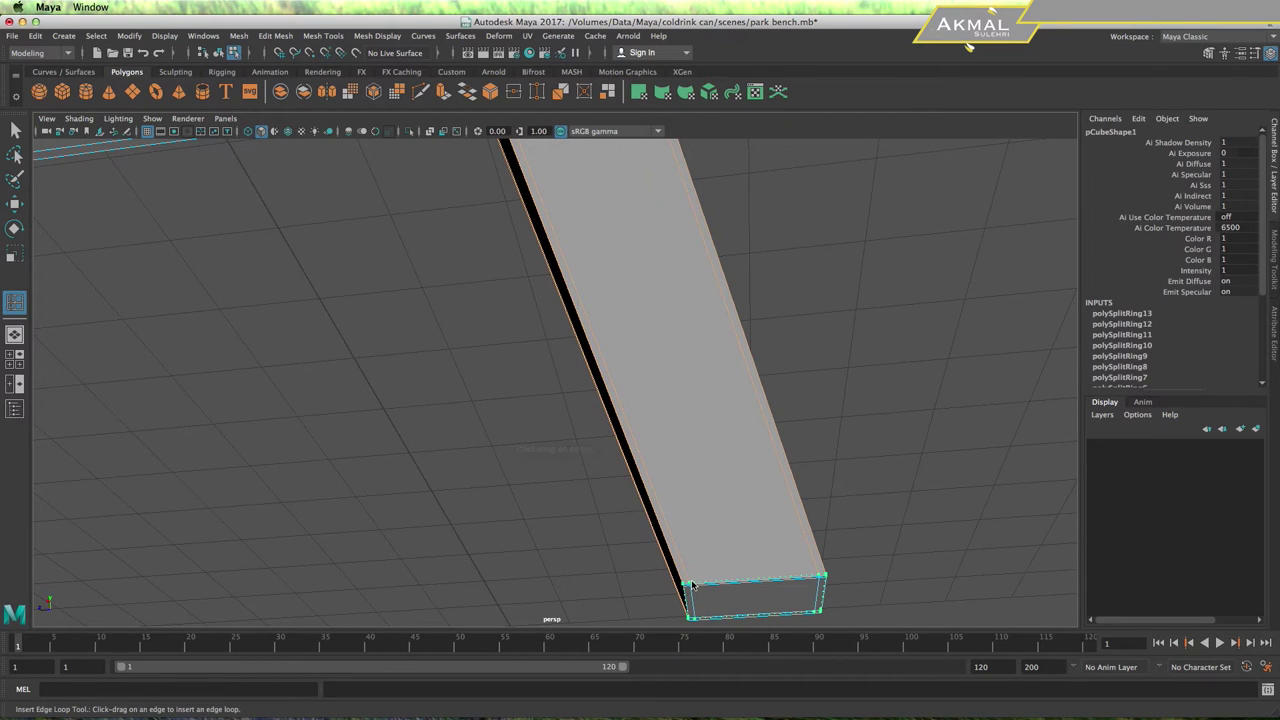
{"action": "left_click", "coordinate": [692, 585]}
{"action": "mouse_move", "coordinate": [577, 557]}
{"action": "left_mouse_down", "text": "alt"}
{"action": "mouse_move", "coordinate": [426, 503]}
{"action": "mouse_move", "coordinate": [426, 489]}
{"action": "mouse_move", "coordinate": [564, 506]}
{"action": "left_mouse_up", "text": "alt"}
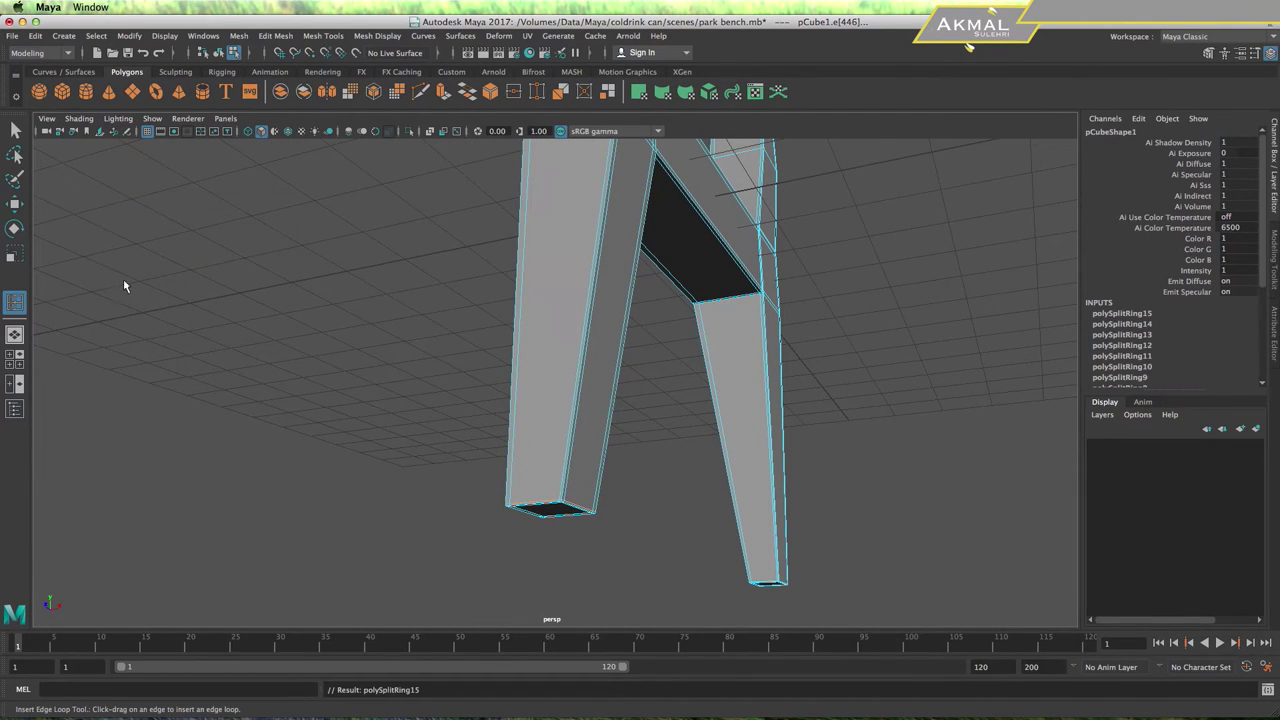
{"action": "key", "text": "q"}
{"action": "right_click", "coordinate": [545, 322]}
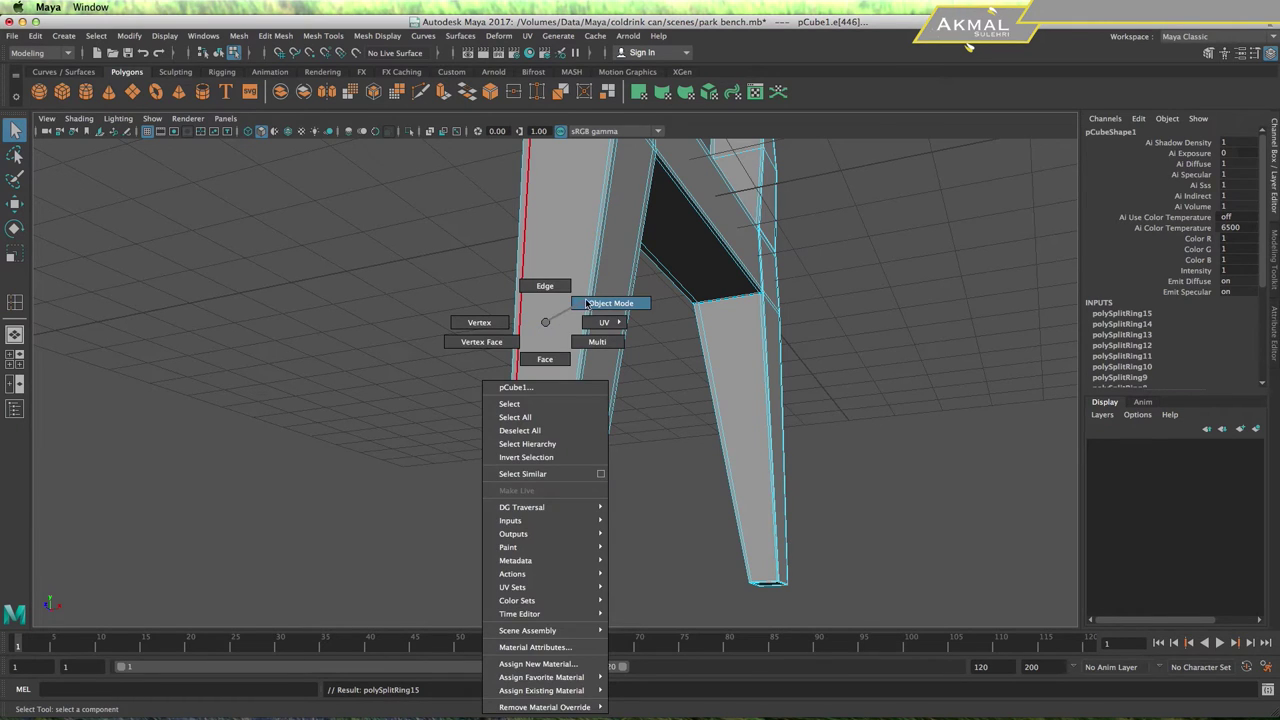
{"action": "left_click", "coordinate": [587, 303]}
Preview the smoothed frame and view it from above
{"action": "key", "text": "3"}
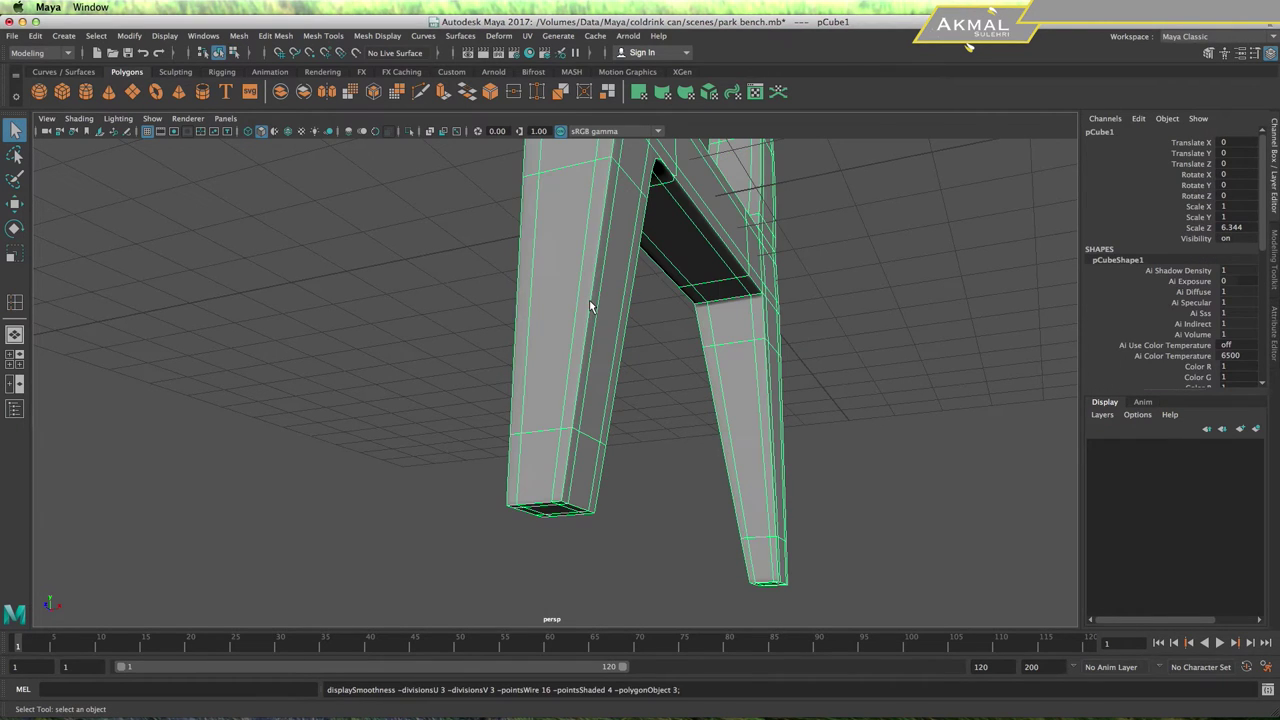
{"action": "left_click", "coordinate": [830, 304]}
{"action": "scroll", "coordinate": [899, 442], "scroll_direction": "down", "scroll_amount": 3}
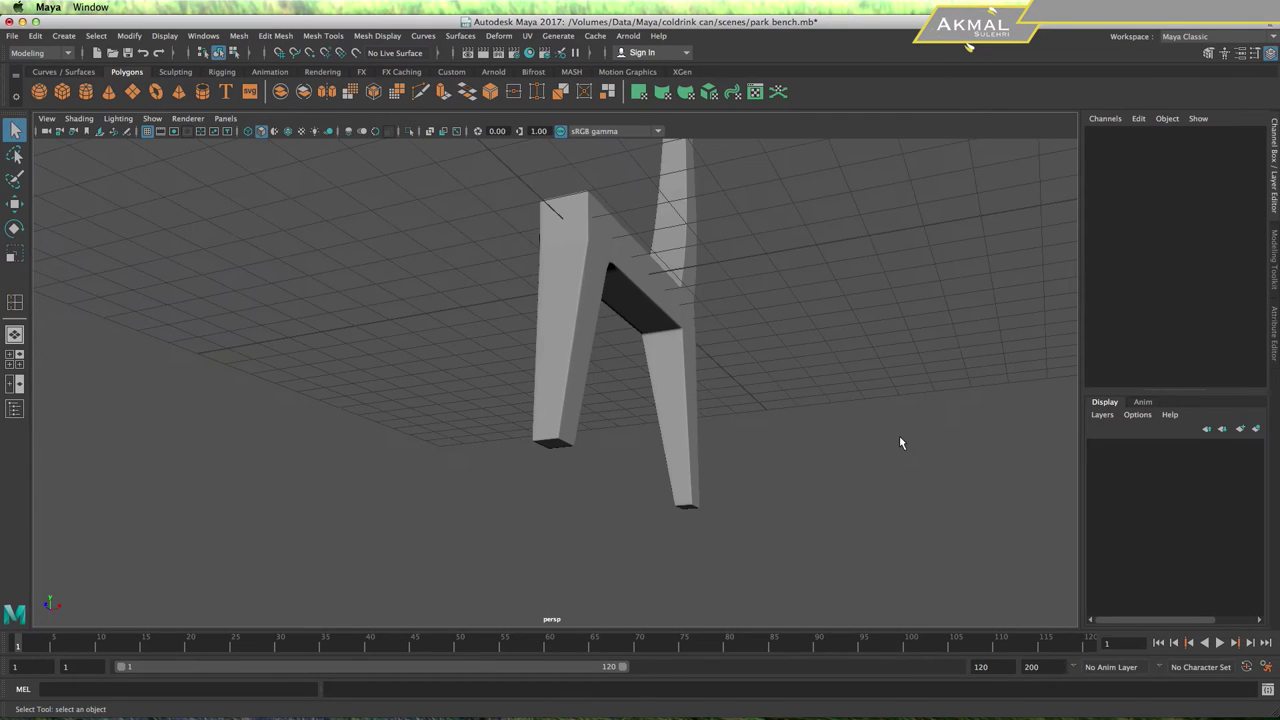
{"action": "mouse_move", "coordinate": [670, 490]}
{"action": "left_mouse_down", "text": "alt"}
{"action": "mouse_move", "coordinate": [641, 431]}
{"action": "mouse_move", "coordinate": [710, 425]}
{"action": "mouse_move", "coordinate": [669, 432]}
{"action": "mouse_move", "coordinate": [645, 385]}
{"action": "mouse_move", "coordinate": [535, 385]}
{"action": "mouse_move", "coordinate": [606, 409]}
{"action": "mouse_move", "coordinate": [642, 384]}
{"action": "mouse_move", "coordinate": [500, 369]}
{"action": "mouse_move", "coordinate": [646, 414]}
{"action": "mouse_move", "coordinate": [636, 411]}
{"action": "left_mouse_up", "text": "alt"}
{"action": "left_click", "coordinate": [636, 410]}
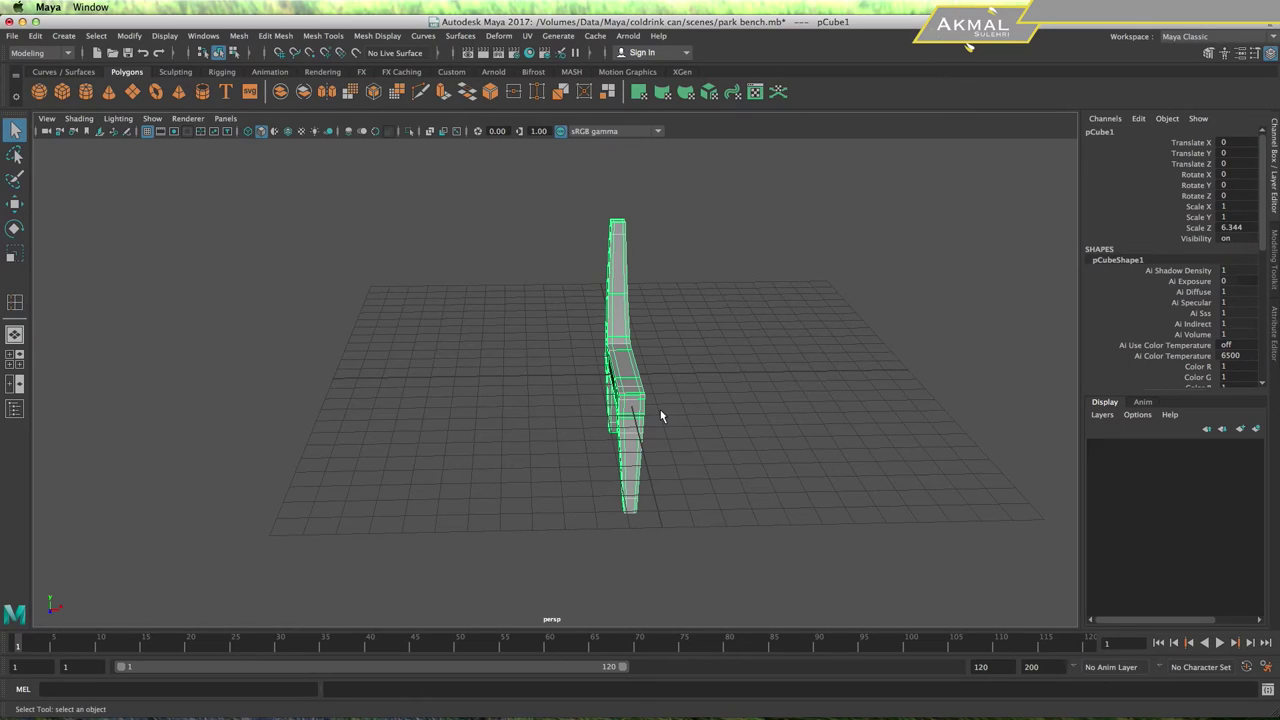
Duplicate the side frame, slide the copy along X as a second frame, and save
{"action": "key", "text": "ctrl+d"}
{"action": "key", "text": "w"}
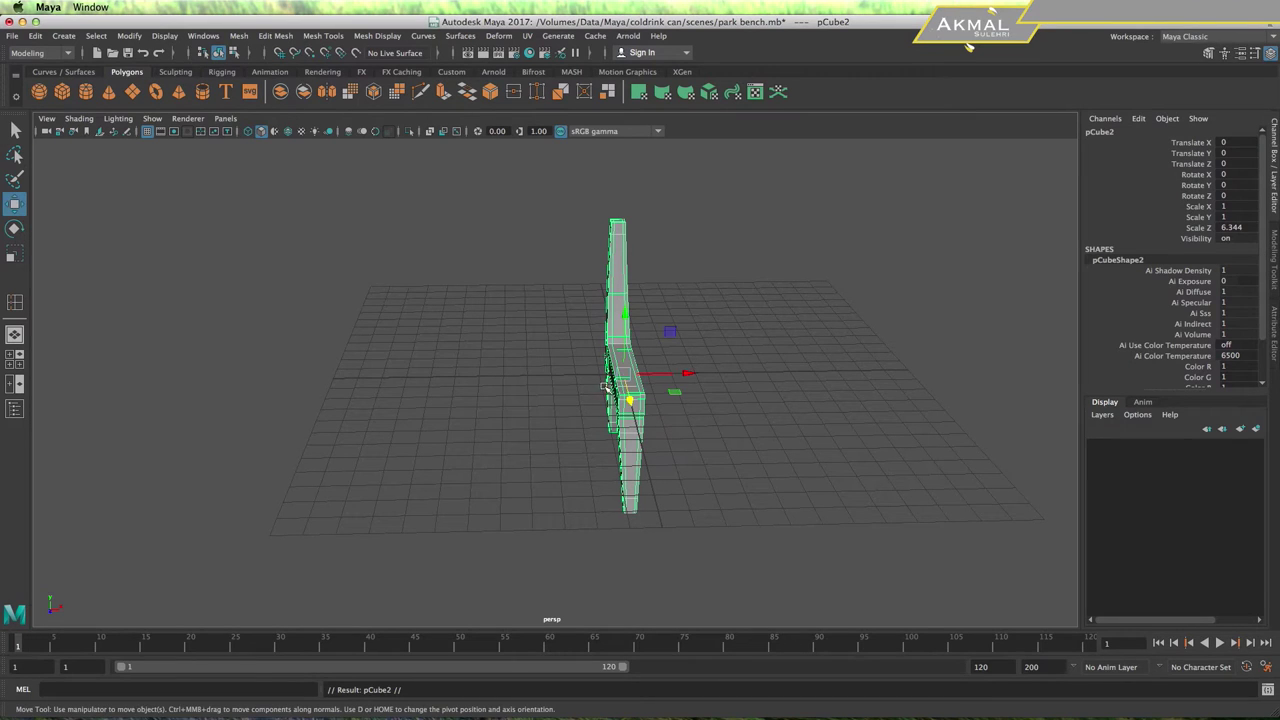
{"action": "left_click_drag", "start_coordinate": [687, 375], "coordinate": [378, 377]}
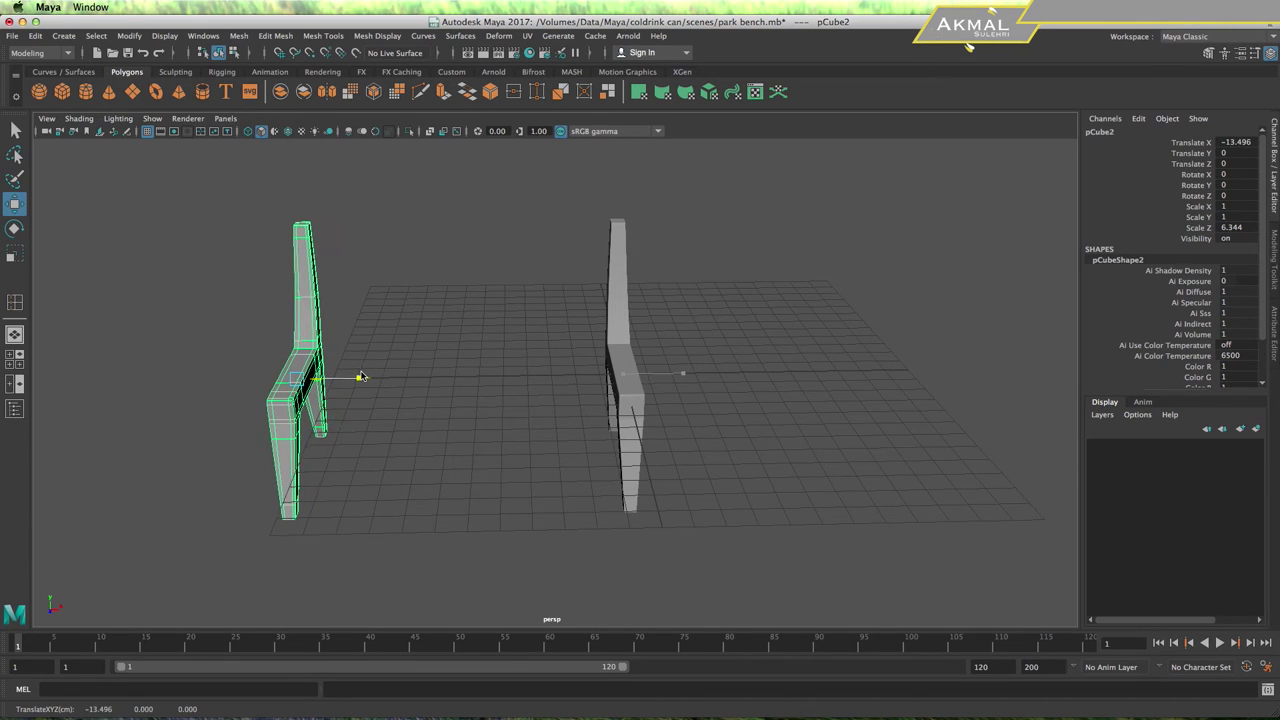
{"action": "left_click", "coordinate": [790, 398]}
{"action": "mouse_move", "coordinate": [790, 398]}
{"action": "left_mouse_down", "text": "alt"}
{"action": "mouse_move", "coordinate": [605, 375]}
{"action": "mouse_move", "coordinate": [717, 409]}
{"action": "mouse_move", "coordinate": [657, 418]}
{"action": "left_mouse_up", "text": "alt"}
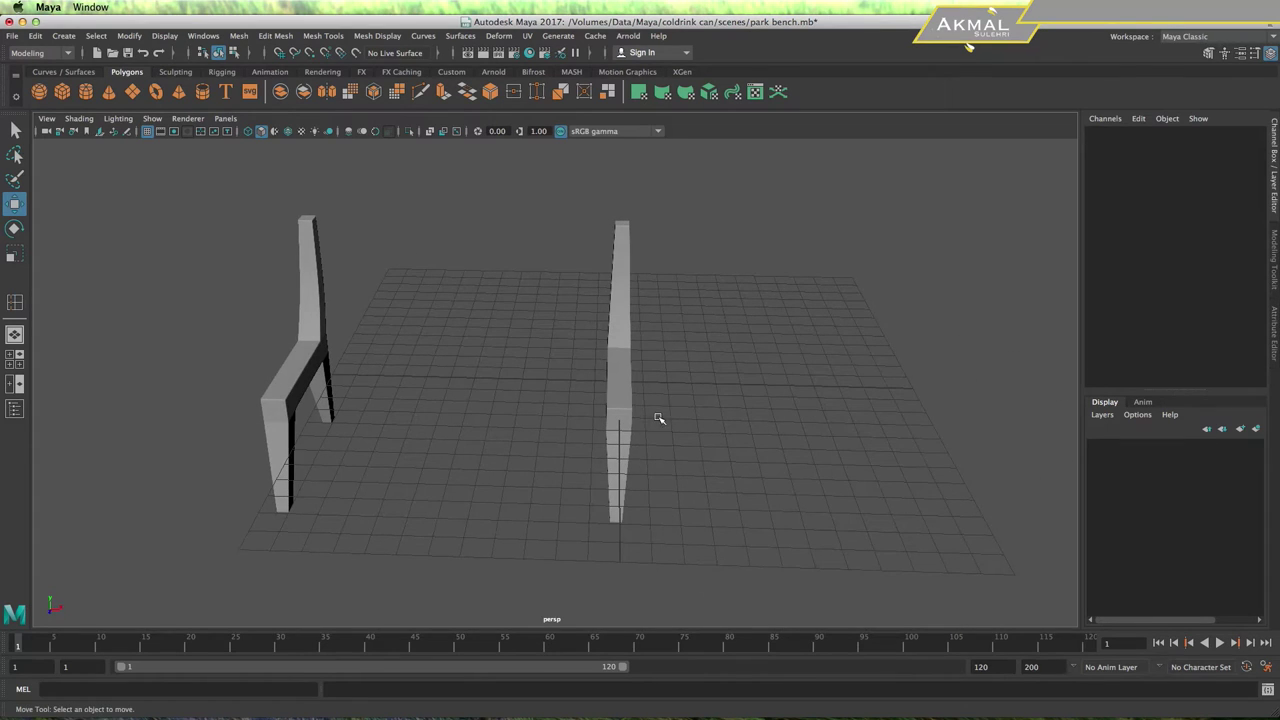
{"action": "key", "text": "ctrl+s"}
Centre both frames together, with the copy at Translate X 7.42, and save park bench.mb
{"action": "left_click_drag", "start_coordinate": [206, 349], "coordinate": [780, 483]}
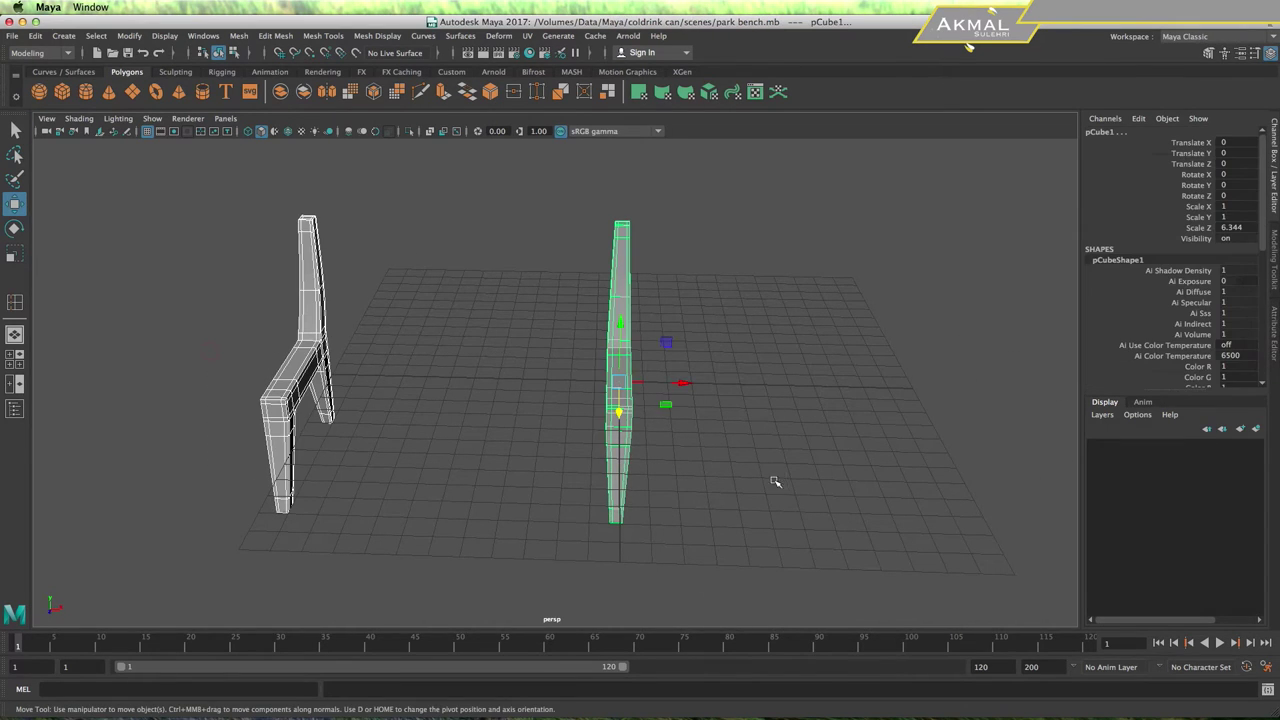
{"action": "left_click_drag", "start_coordinate": [680, 387], "coordinate": [924, 487]}
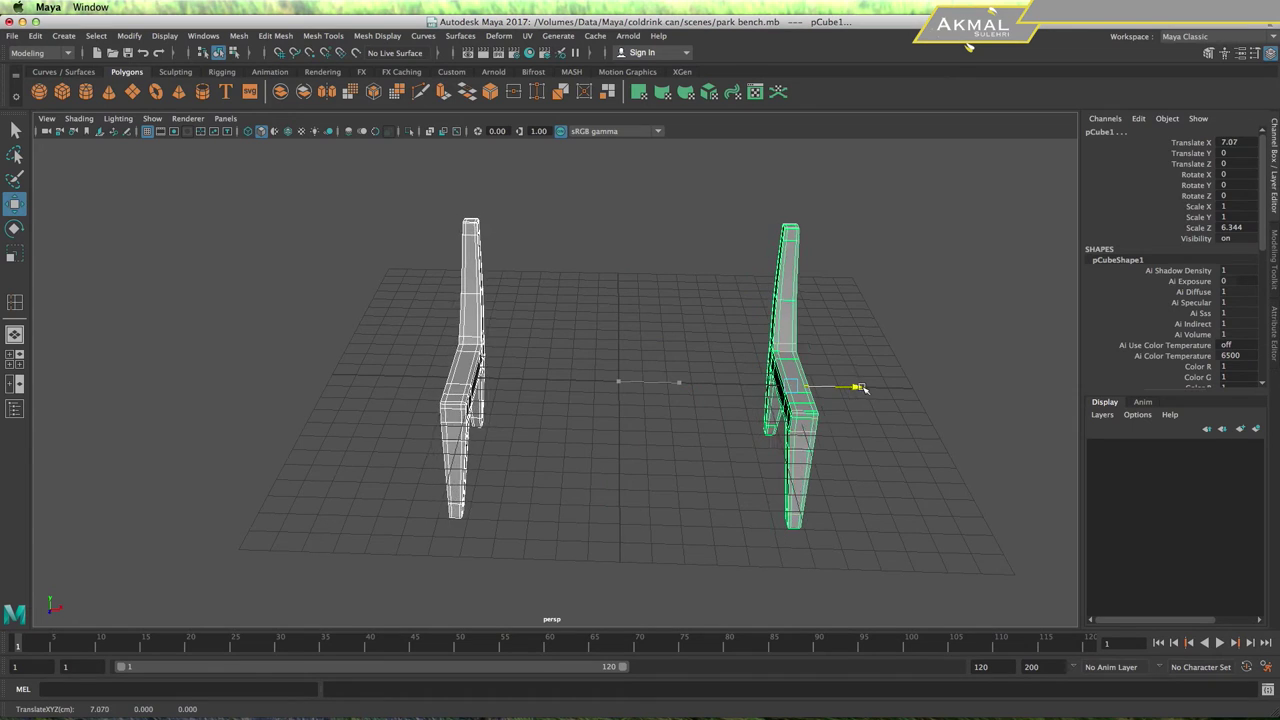
{"action": "mouse_move", "coordinate": [910, 493]}
{"action": "left_mouse_down", "text": "alt"}
{"action": "mouse_move", "coordinate": [806, 480]}
{"action": "mouse_move", "coordinate": [820, 463]}
{"action": "left_mouse_up", "text": "alt"}
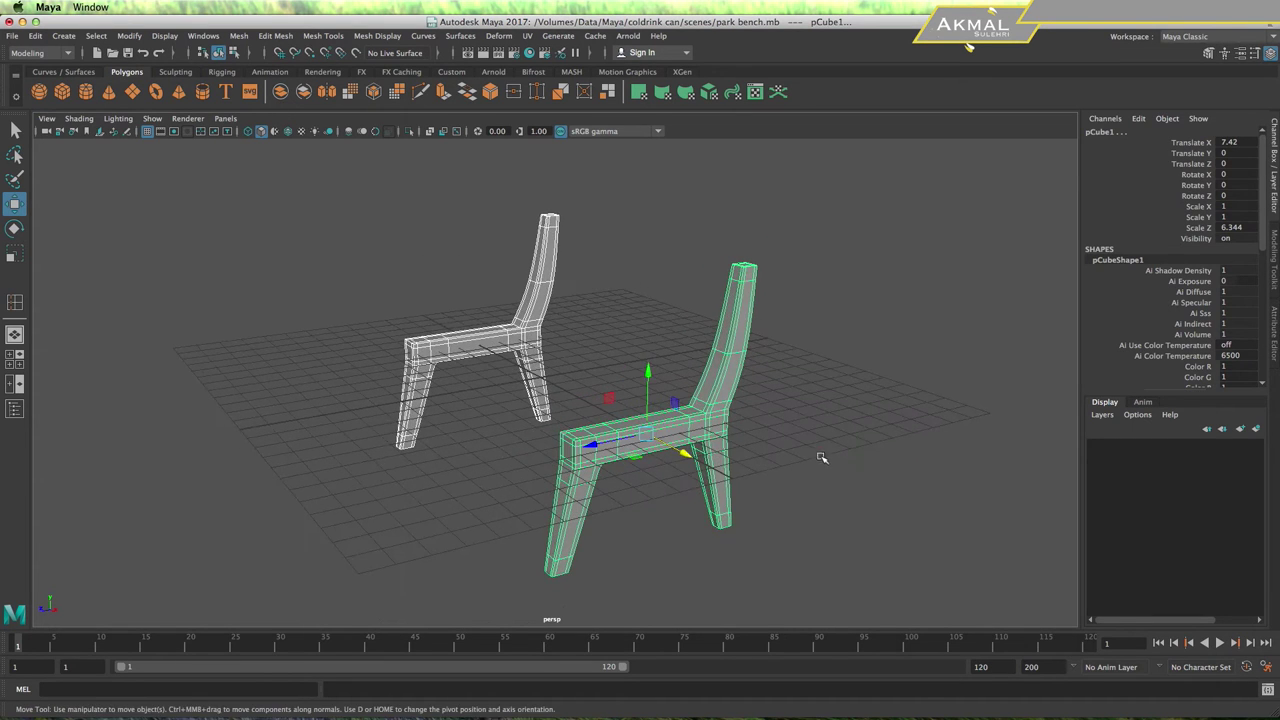
{"action": "key", "text": "5"}
{"action": "left_click", "coordinate": [830, 468]}
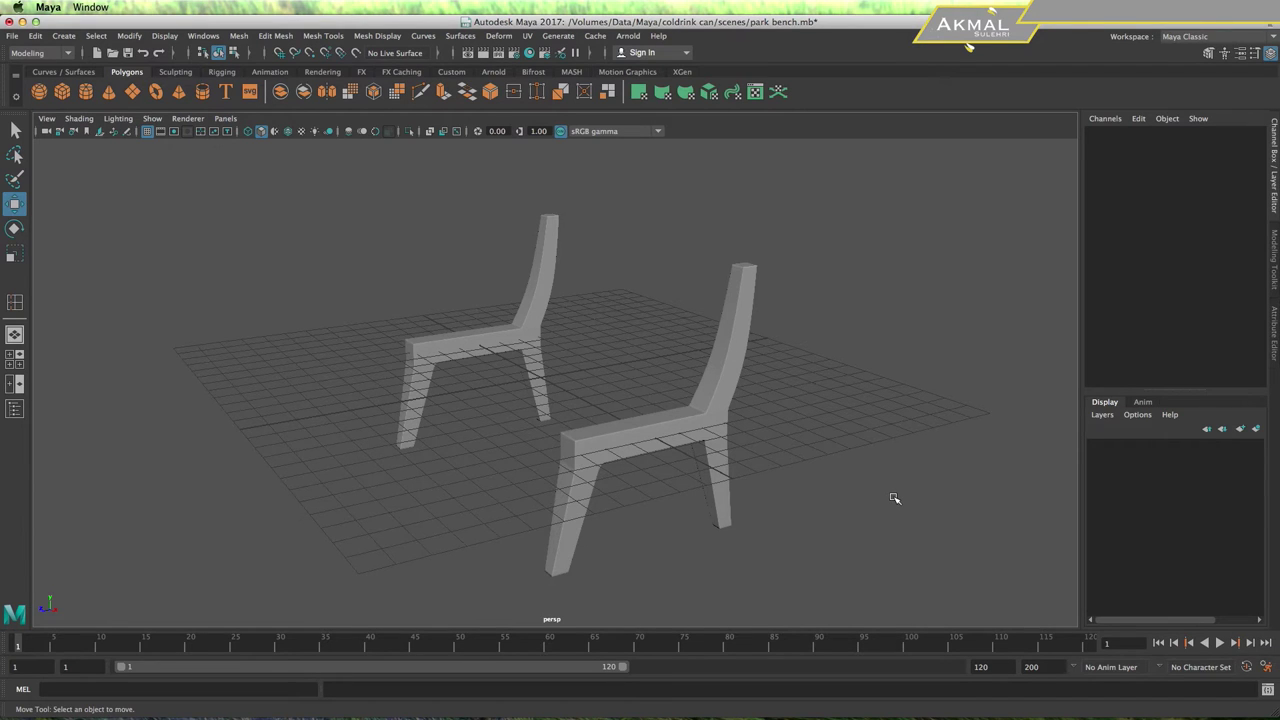
{"action": "key", "text": "ctrl+s"}
{"action": "key", "text": "space"}
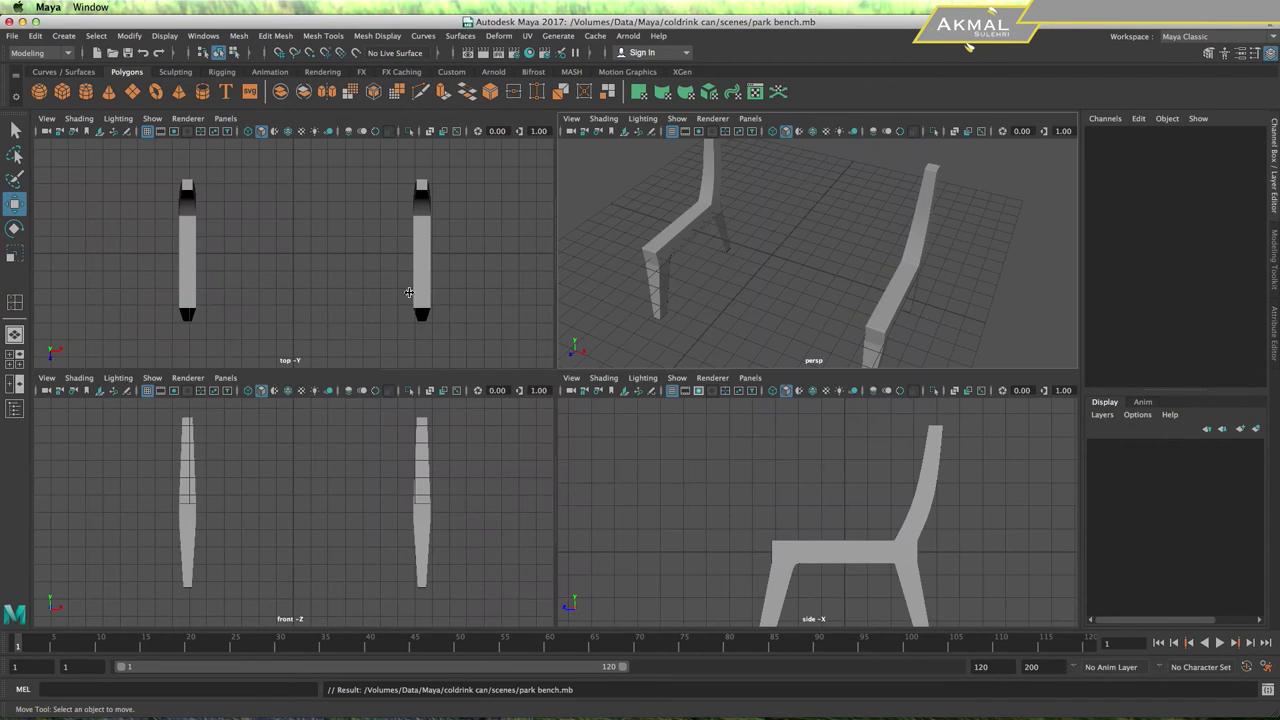
Enlarge the top view and turn on two-sided lighting in the viewport
{"action": "key", "text": "space"}
{"action": "scroll", "coordinate": [487, 401], "scroll_direction": "down", "scroll_amount": 1}
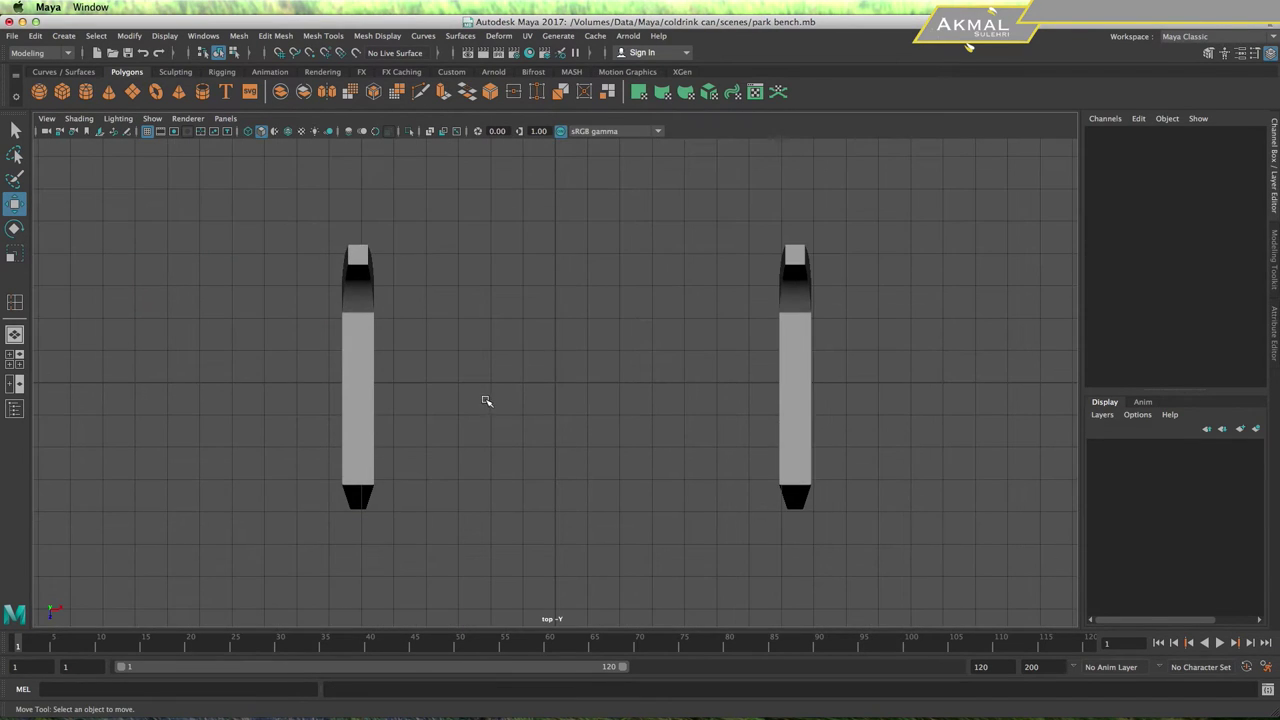
{"action": "left_click", "coordinate": [118, 118]}
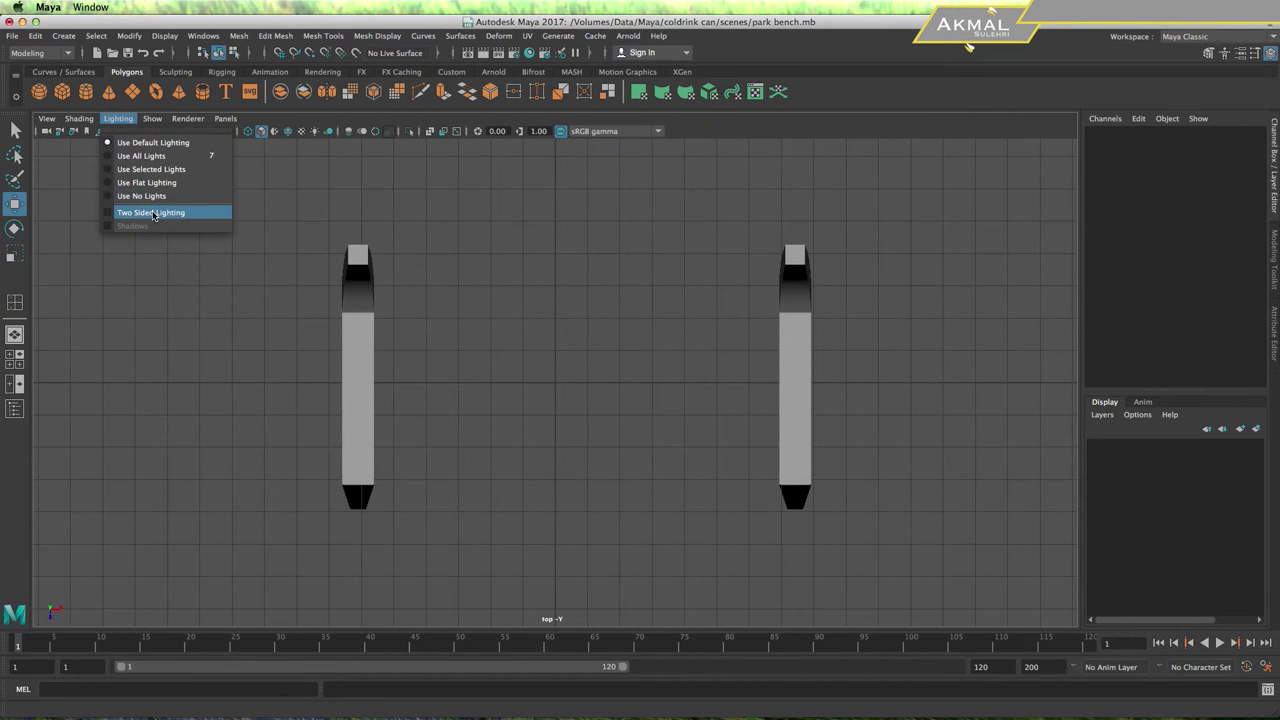
{"action": "left_click", "coordinate": [150, 212]}
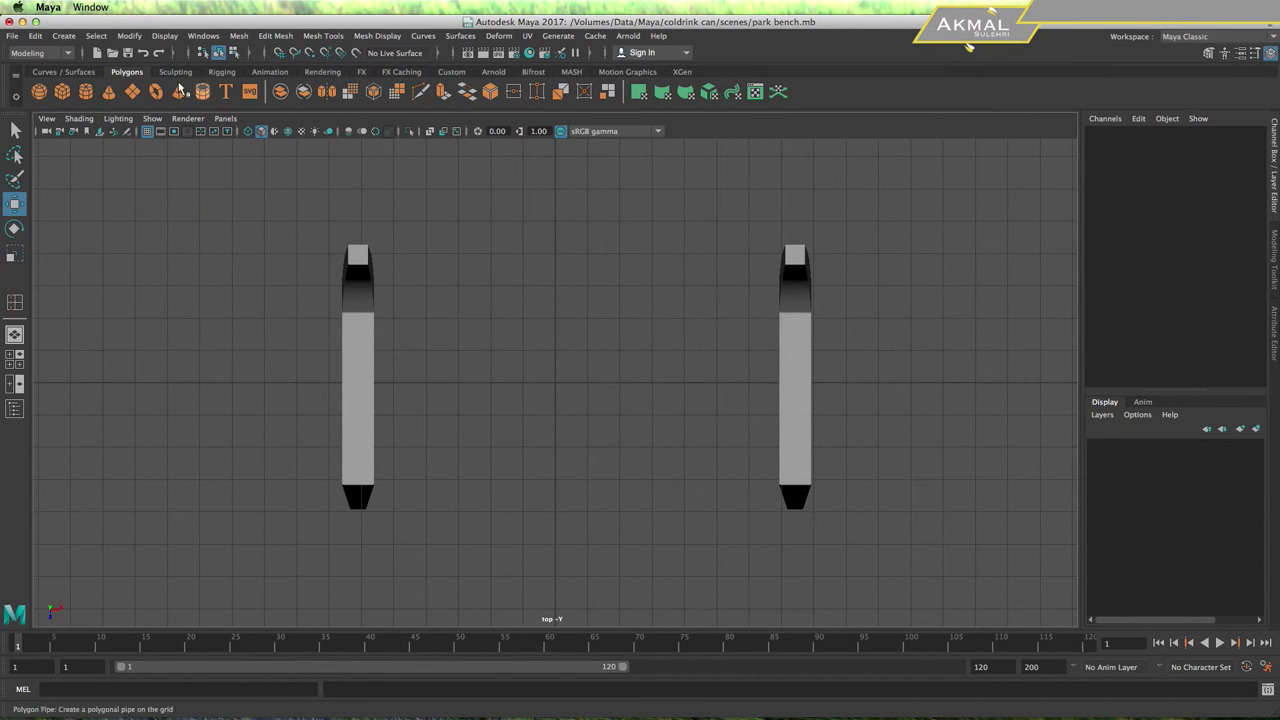
Create a cube and stretch it into a long bar spanning both side frames along X
{"action": "left_click", "coordinate": [62, 92]}
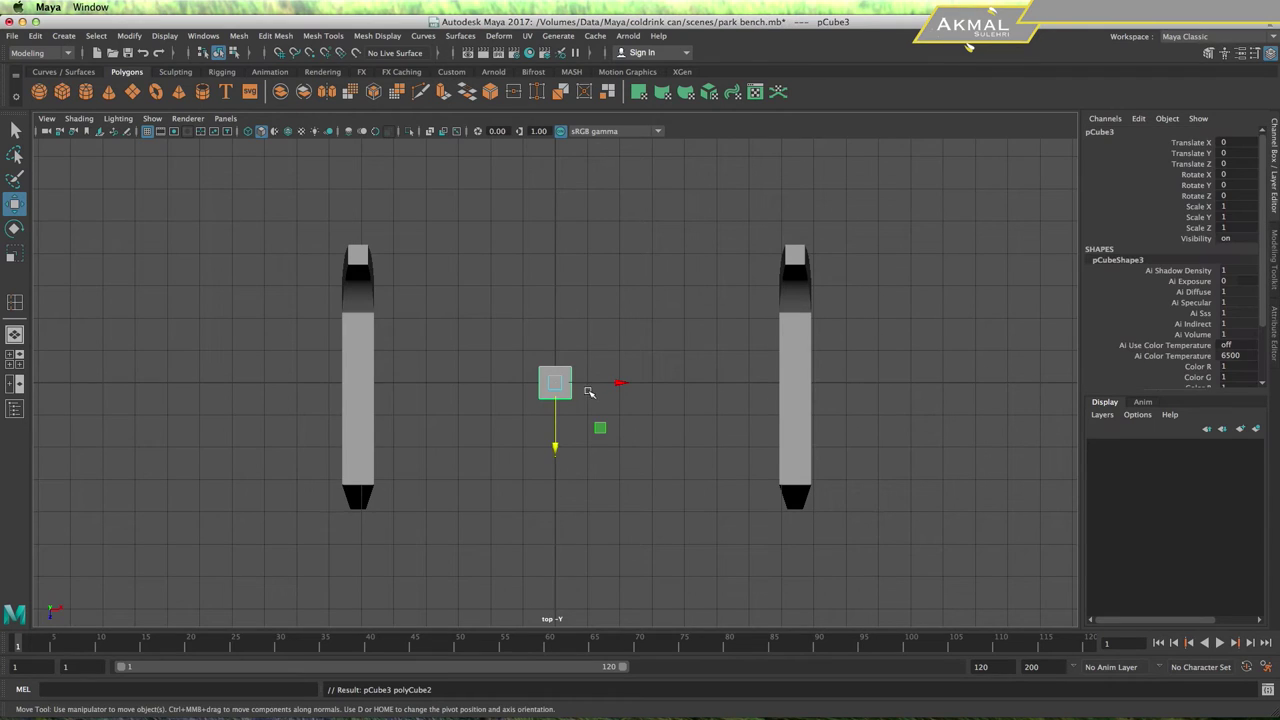
{"action": "key", "text": "r"}
{"action": "left_click_drag", "start_coordinate": [614, 384], "coordinate": [1075, 385]}
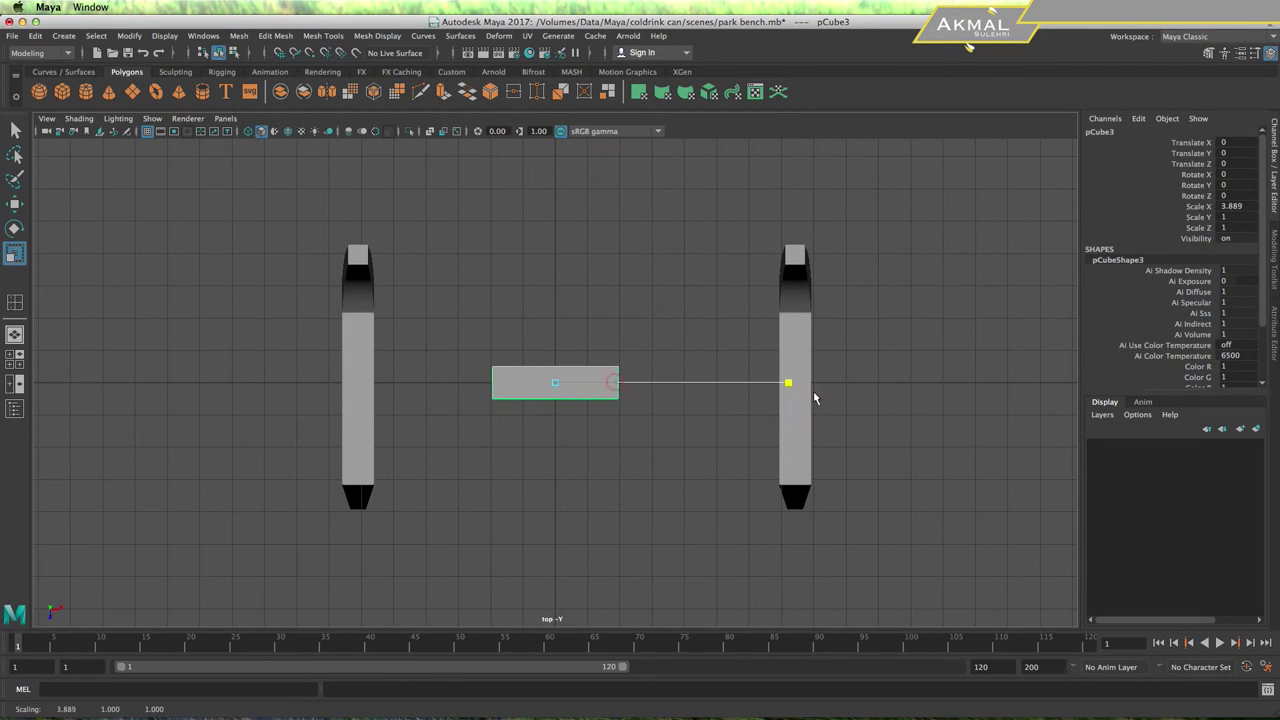
{"action": "left_click_drag", "start_coordinate": [614, 385], "coordinate": [665, 386]}
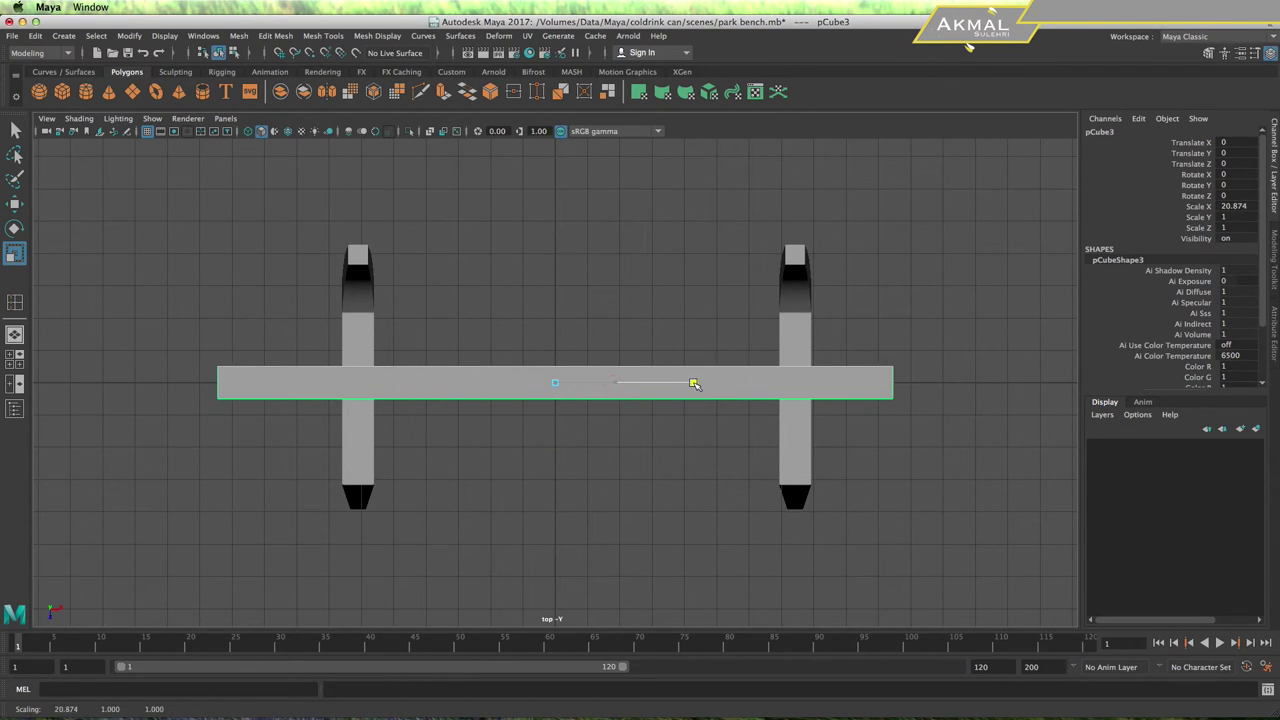
{"action": "left_click_drag", "start_coordinate": [665, 386], "coordinate": [663, 387]}
{"action": "mouse_move", "coordinate": [555, 442]}
{"action": "left_mouse_down"}
{"action": "mouse_move", "coordinate": [555, 463]}
{"action": "mouse_move", "coordinate": [557, 451]}
{"action": "left_mouse_up"}
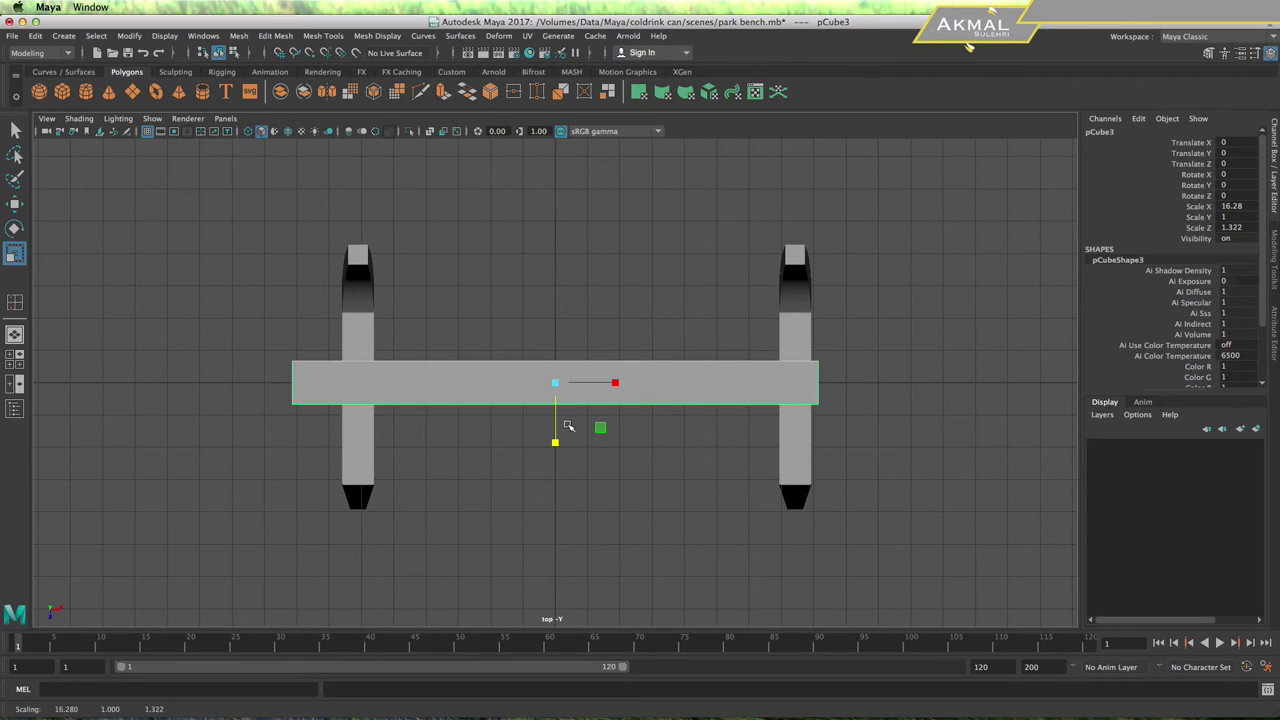
{"action": "key", "text": "w"}
{"action": "left_click_drag", "start_coordinate": [626, 383], "coordinate": [648, 383]}
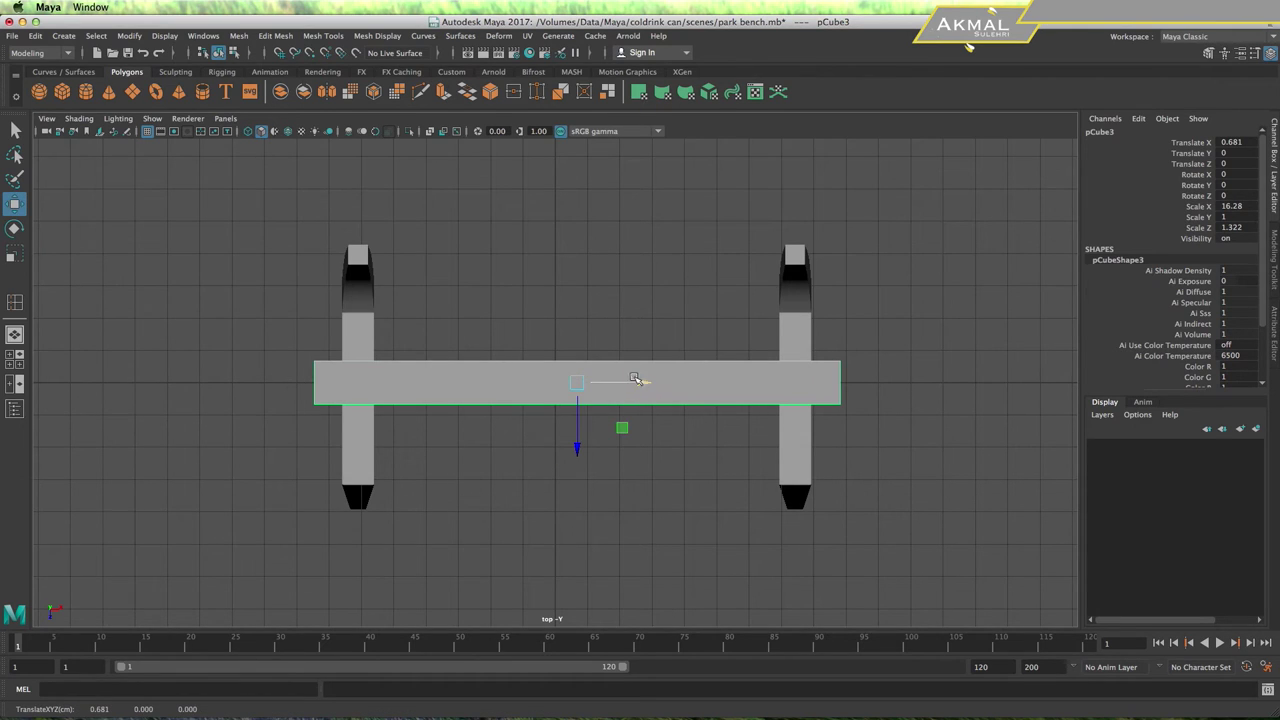
{"action": "left_click", "coordinate": [585, 443]}
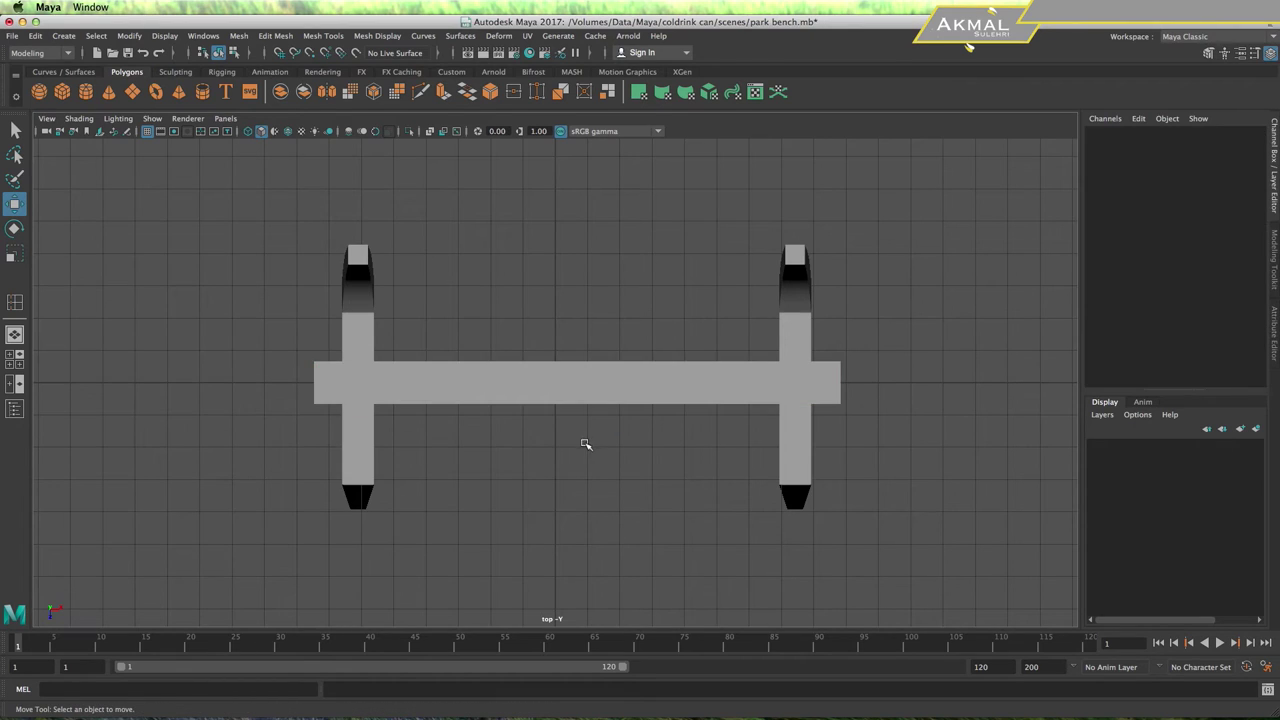
Narrow the bar's width and flatten it to a thin plank with Y scale 0.322
{"action": "left_click", "coordinate": [606, 389]}
{"action": "key", "text": "r"}
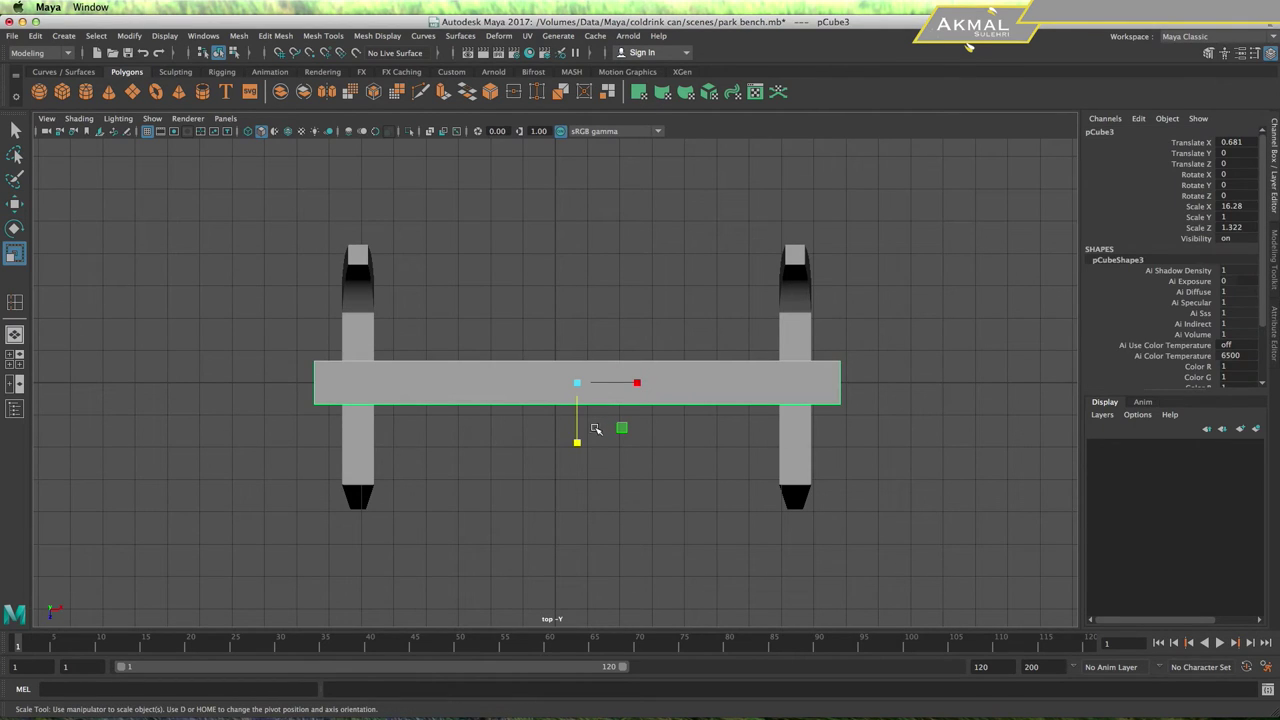
{"action": "left_click_drag", "start_coordinate": [578, 441], "coordinate": [578, 436]}
{"action": "key", "text": "space"}
{"action": "key", "text": "space"}
{"action": "left_click_drag", "start_coordinate": [738, 584], "coordinate": [660, 551], "text": "alt"}
{"action": "left_click_drag", "start_coordinate": [423, 256], "coordinate": [426, 292]}
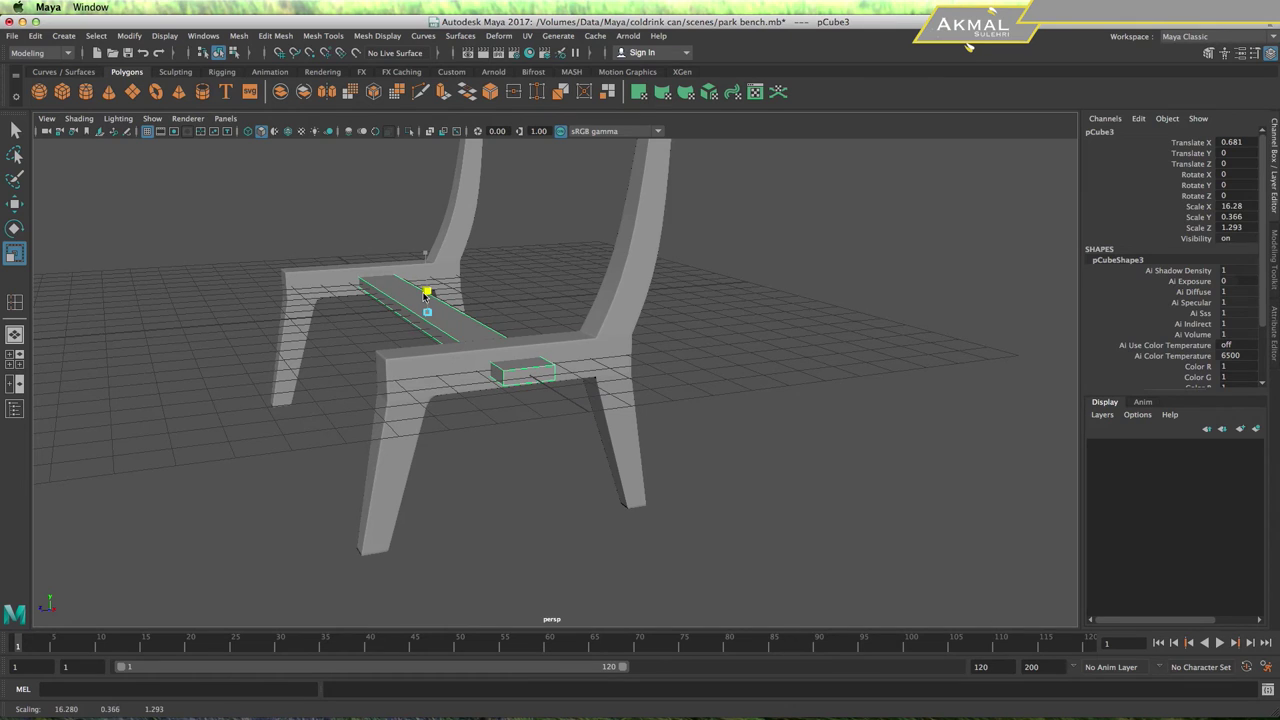
{"action": "left_click_drag", "start_coordinate": [426, 296], "coordinate": [427, 300]}
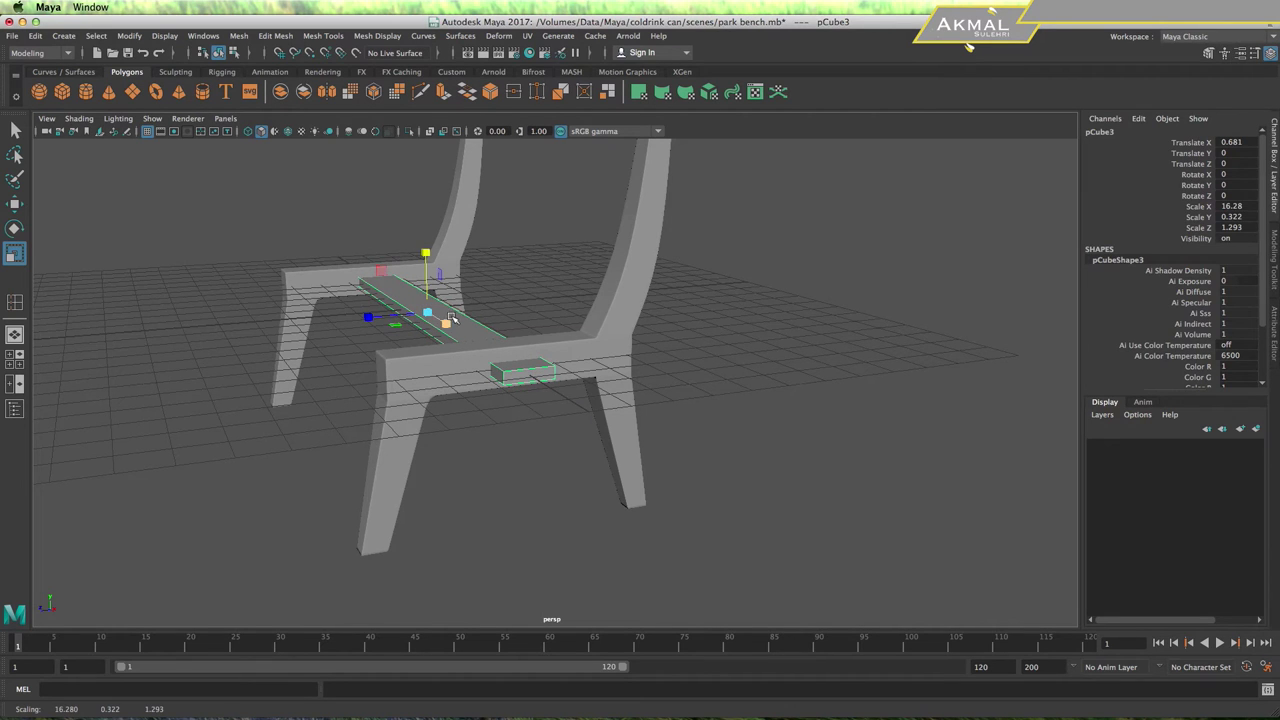
Raise the plank onto the seat frames and shorten it slightly, to about 15.918 long
{"action": "key", "text": "w"}
{"action": "left_click_drag", "start_coordinate": [428, 250], "coordinate": [432, 226]}
{"action": "key", "text": "space"}
{"action": "key", "text": "space"}
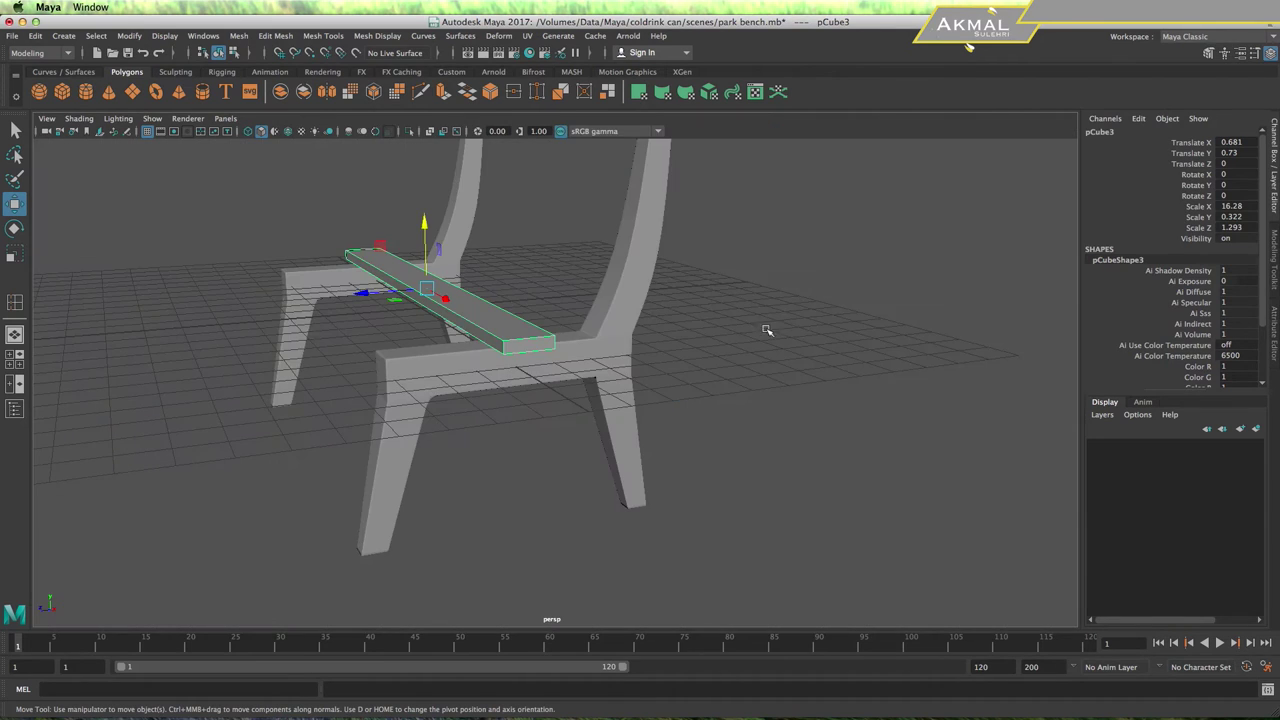
{"action": "key", "text": "space"}
{"action": "key", "text": "space"}
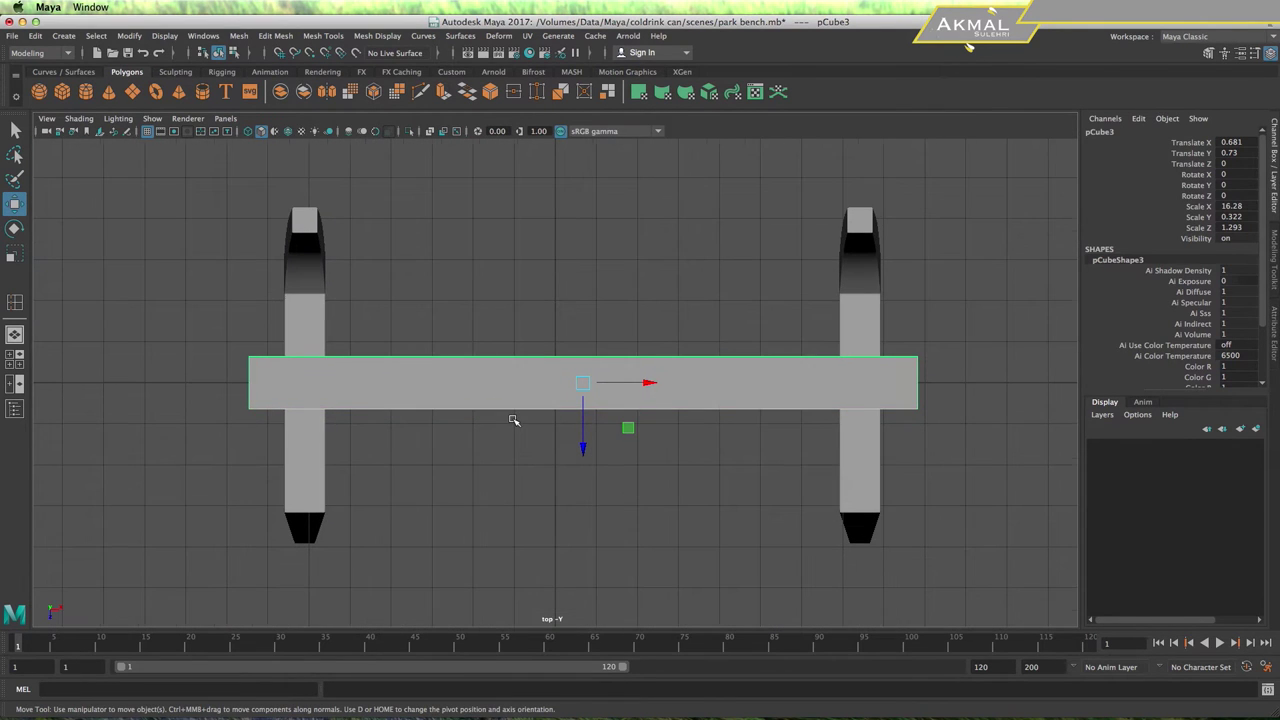
{"action": "key", "text": "r"}
{"action": "left_click_drag", "start_coordinate": [647, 382], "coordinate": [640, 381]}
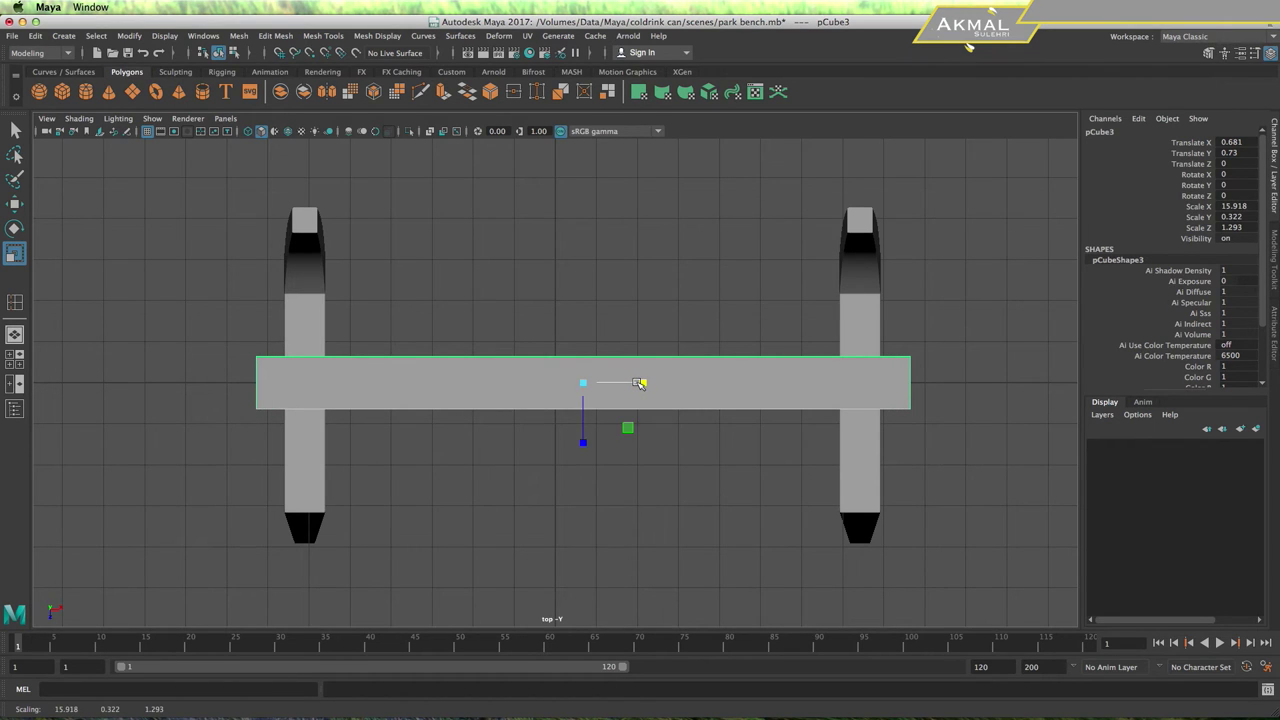
Slide the plank back along Z and lower it to rest on the frames at seat height
{"action": "key", "text": "space"}
{"action": "key", "text": "space"}
{"action": "mouse_move", "coordinate": [669, 410]}
{"action": "left_mouse_down", "text": "alt"}
{"action": "mouse_move", "coordinate": [678, 430]}
{"action": "mouse_move", "coordinate": [663, 427]}
{"action": "mouse_move", "coordinate": [682, 418]}
{"action": "left_mouse_up", "text": "alt"}
{"action": "key", "text": "w"}
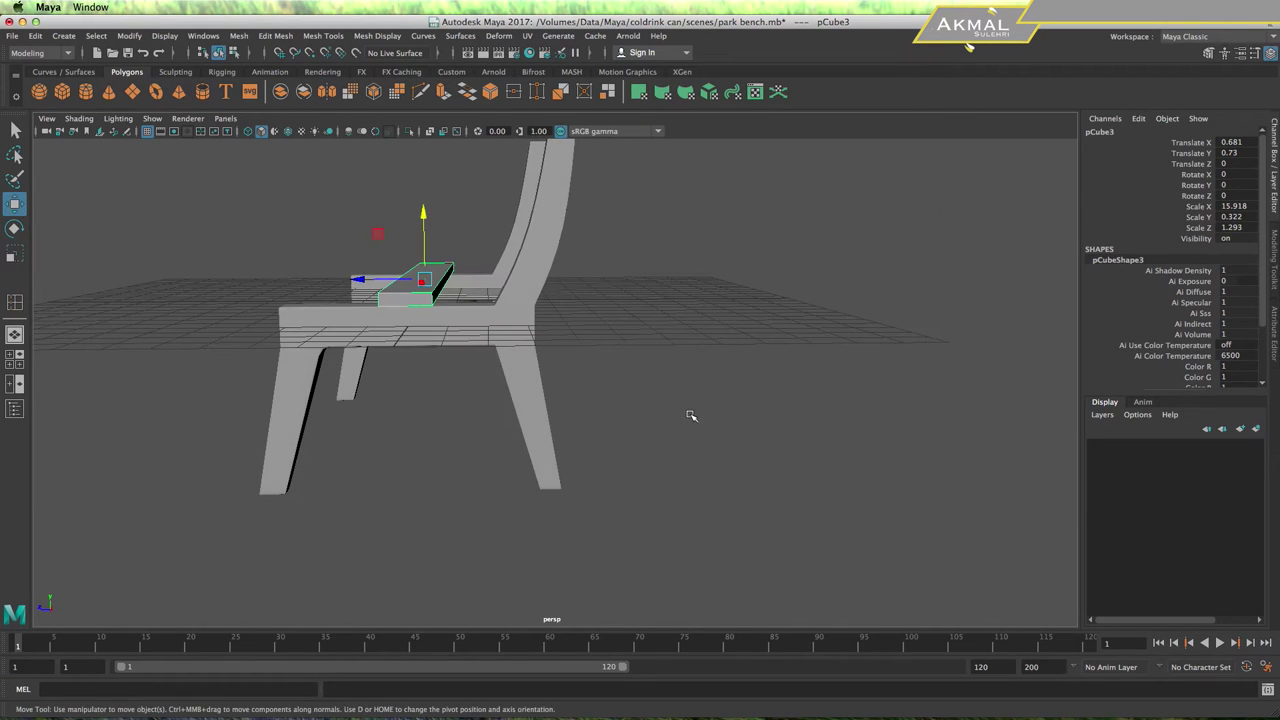
{"action": "key", "text": "space"}
{"action": "key", "text": "space"}
{"action": "left_click_drag", "start_coordinate": [528, 428], "coordinate": [605, 429]}
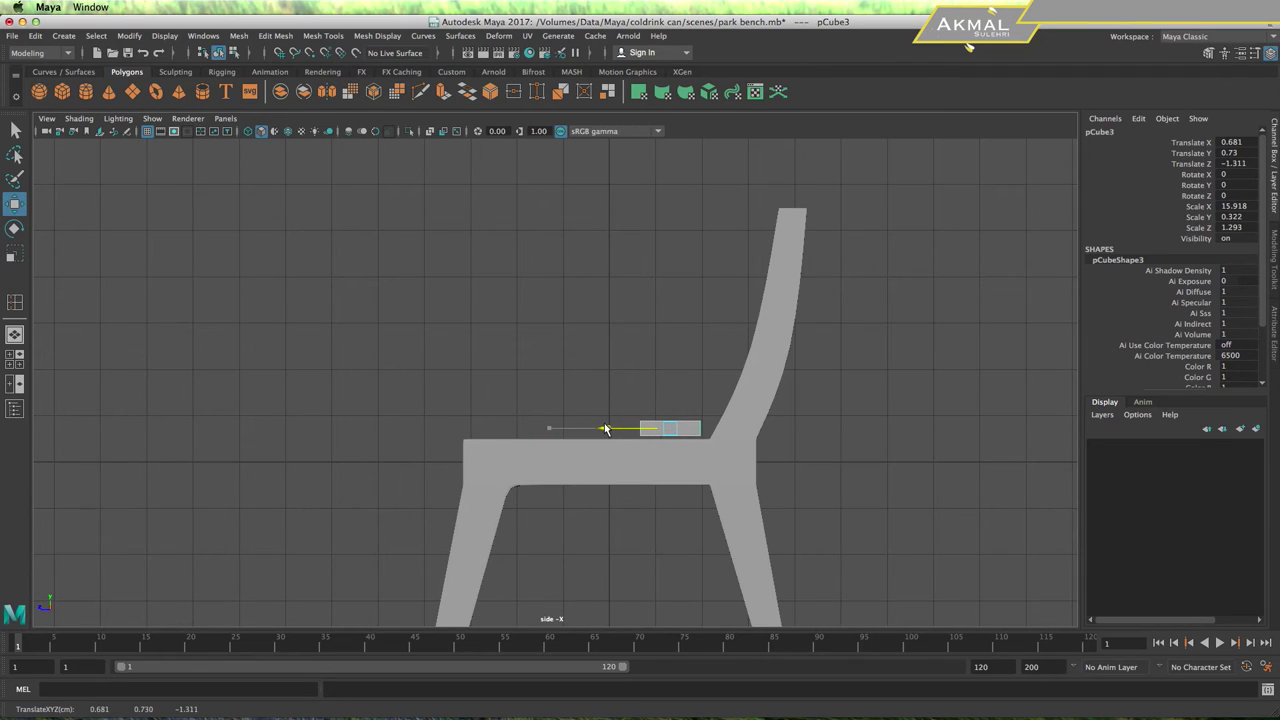
{"action": "left_click_drag", "start_coordinate": [611, 429], "coordinate": [614, 429]}
{"action": "left_click_drag", "start_coordinate": [677, 362], "coordinate": [678, 368]}
{"action": "key", "text": "space"}
{"action": "key", "text": "space"}
{"action": "key", "text": "space"}
{"action": "mouse_move", "coordinate": [529, 451]}
{"action": "left_mouse_down", "text": "alt"}
{"action": "mouse_move", "coordinate": [612, 485]}
{"action": "mouse_move", "coordinate": [583, 482]}
{"action": "left_mouse_up", "text": "alt"}
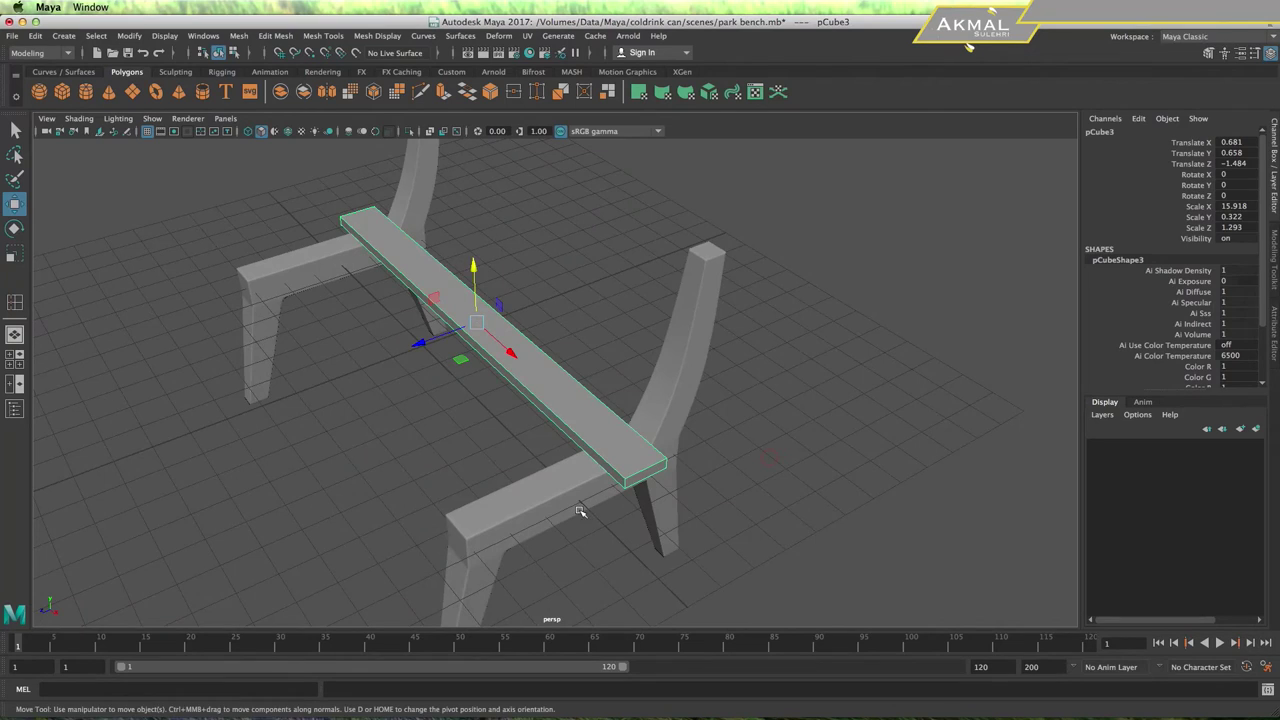
{"action": "scroll", "coordinate": [580, 511], "scroll_direction": "up", "scroll_amount": 5}
Bevel the plank's edges with Fraction 0.1 and 2 segments, then reselect it to check
{"action": "left_click", "coordinate": [275, 35]}
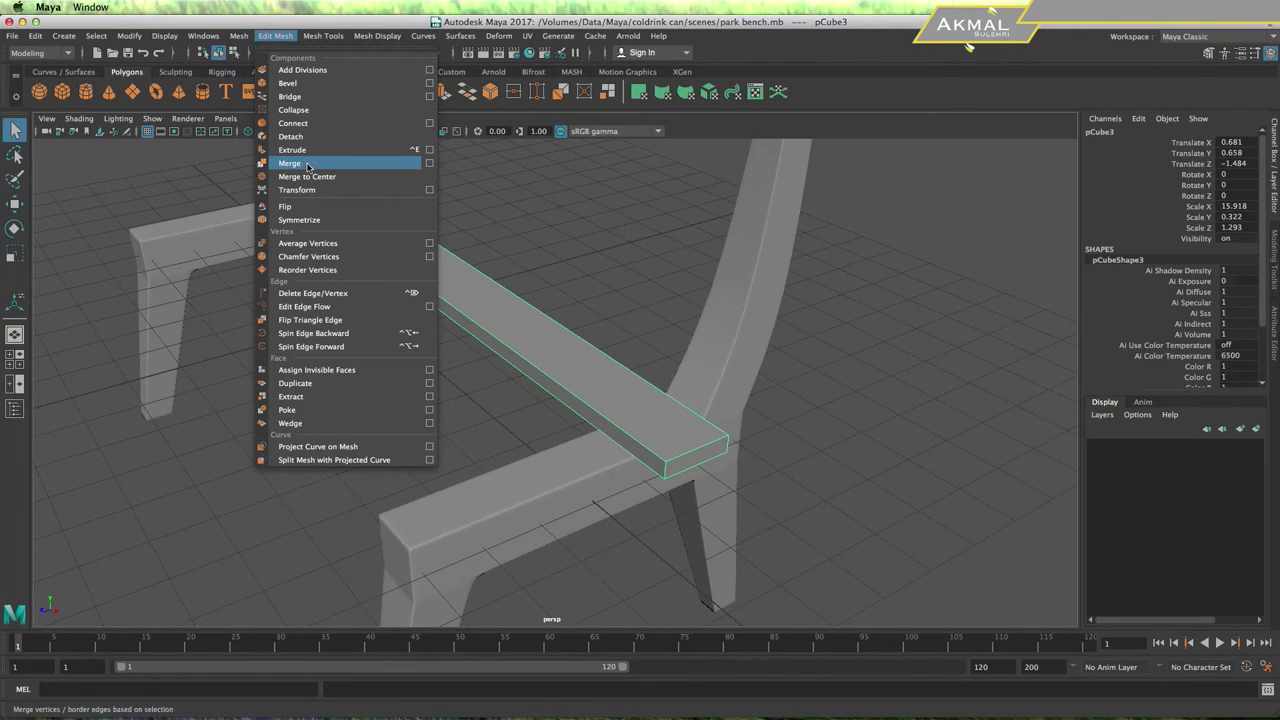
{"action": "left_click", "coordinate": [300, 83]}
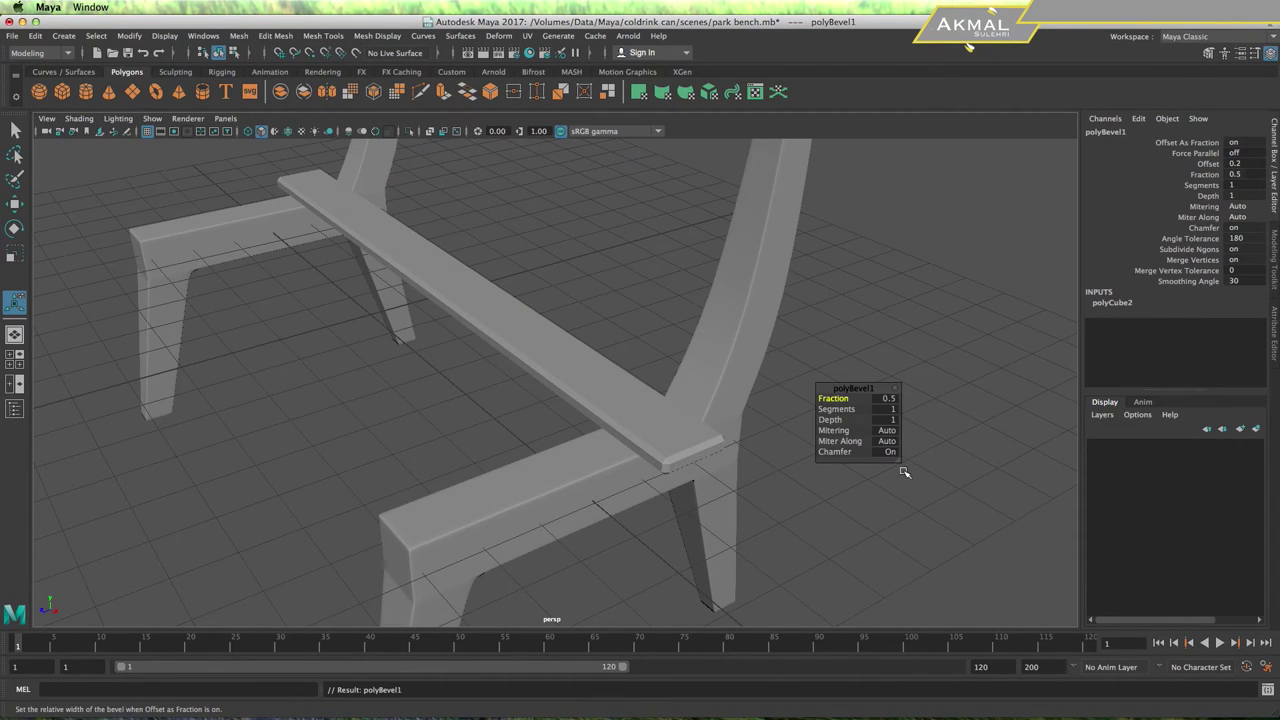
{"action": "left_click", "coordinate": [885, 399]}
{"action": "type", "text": ".1"}
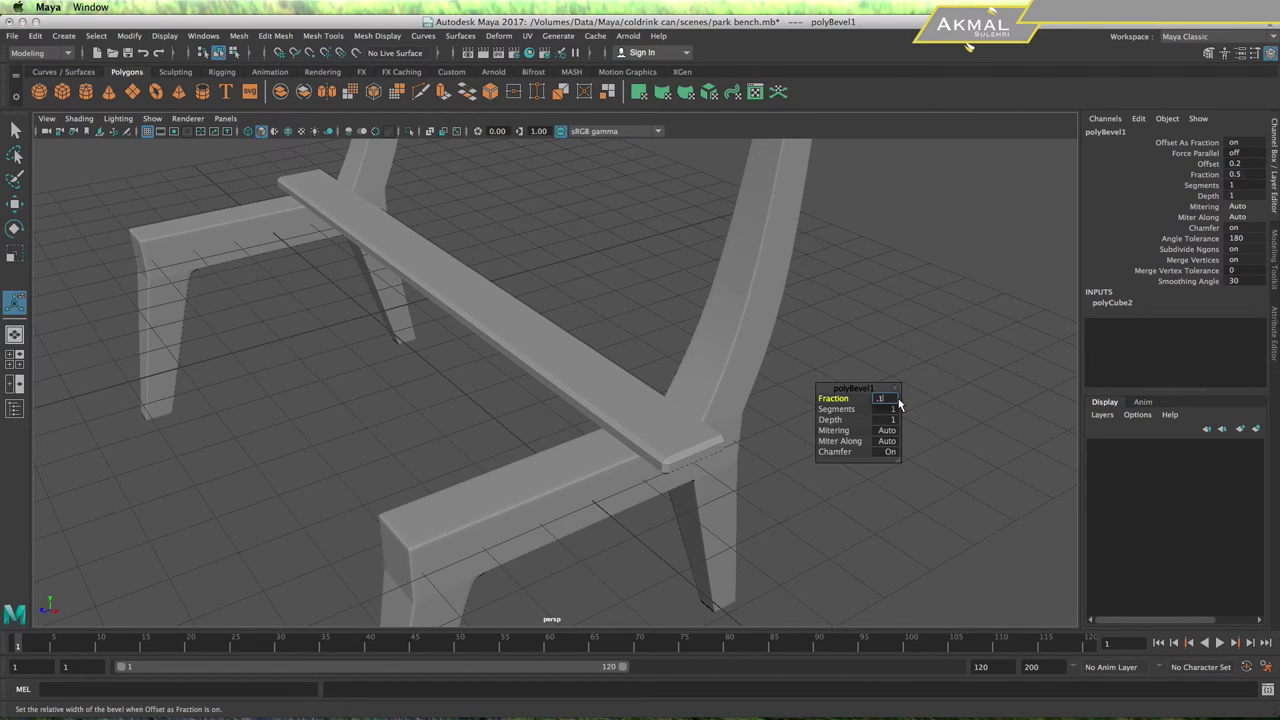
{"action": "key", "text": "Return"}
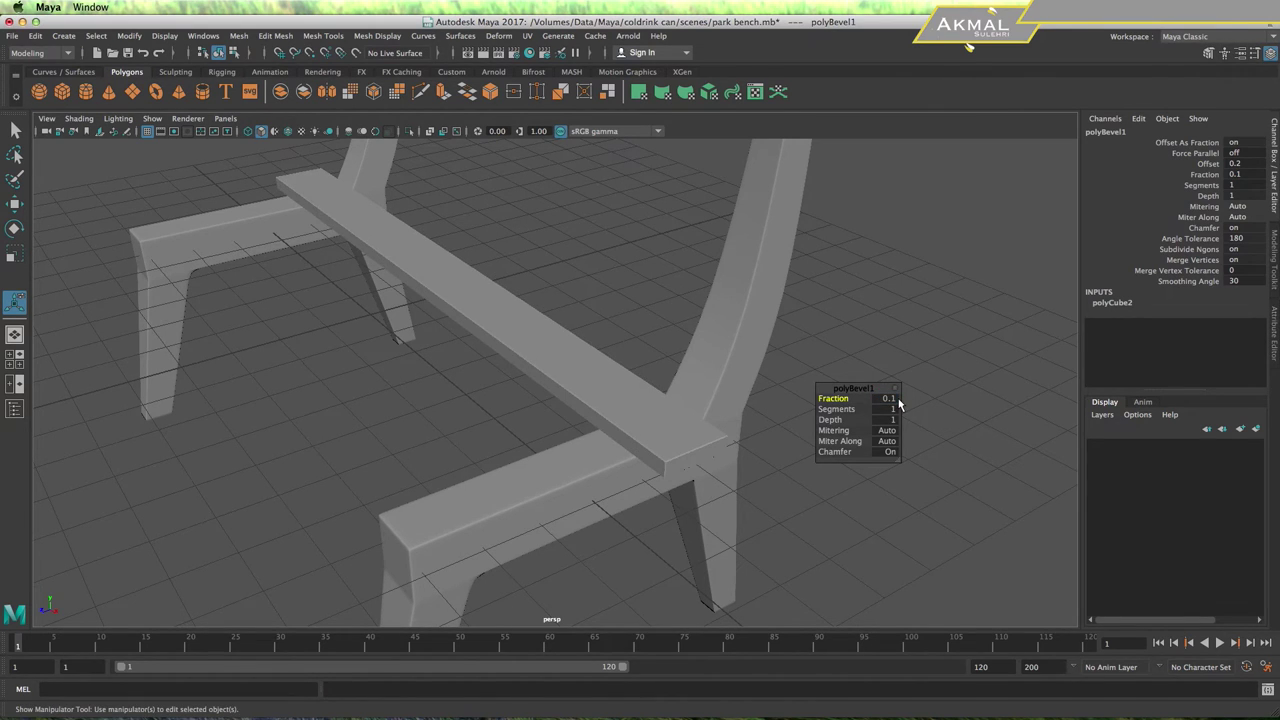
{"action": "left_click", "coordinate": [714, 449]}
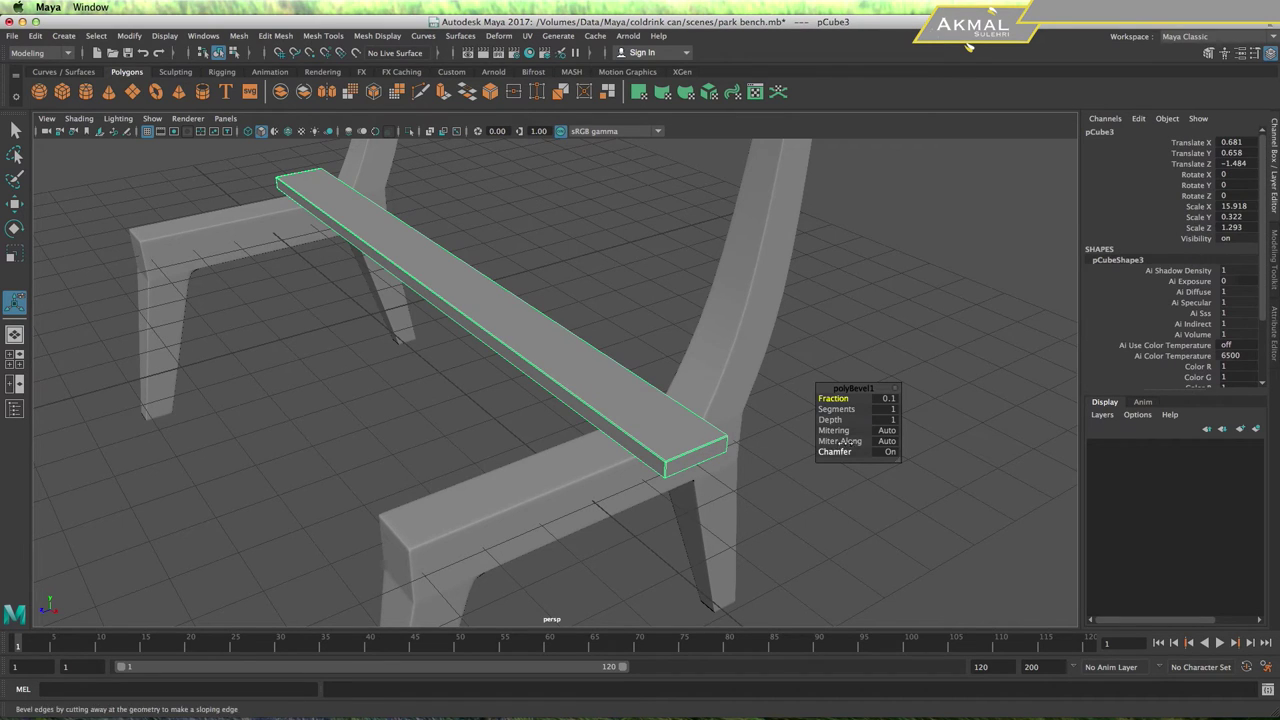
{"action": "left_click", "coordinate": [891, 412]}
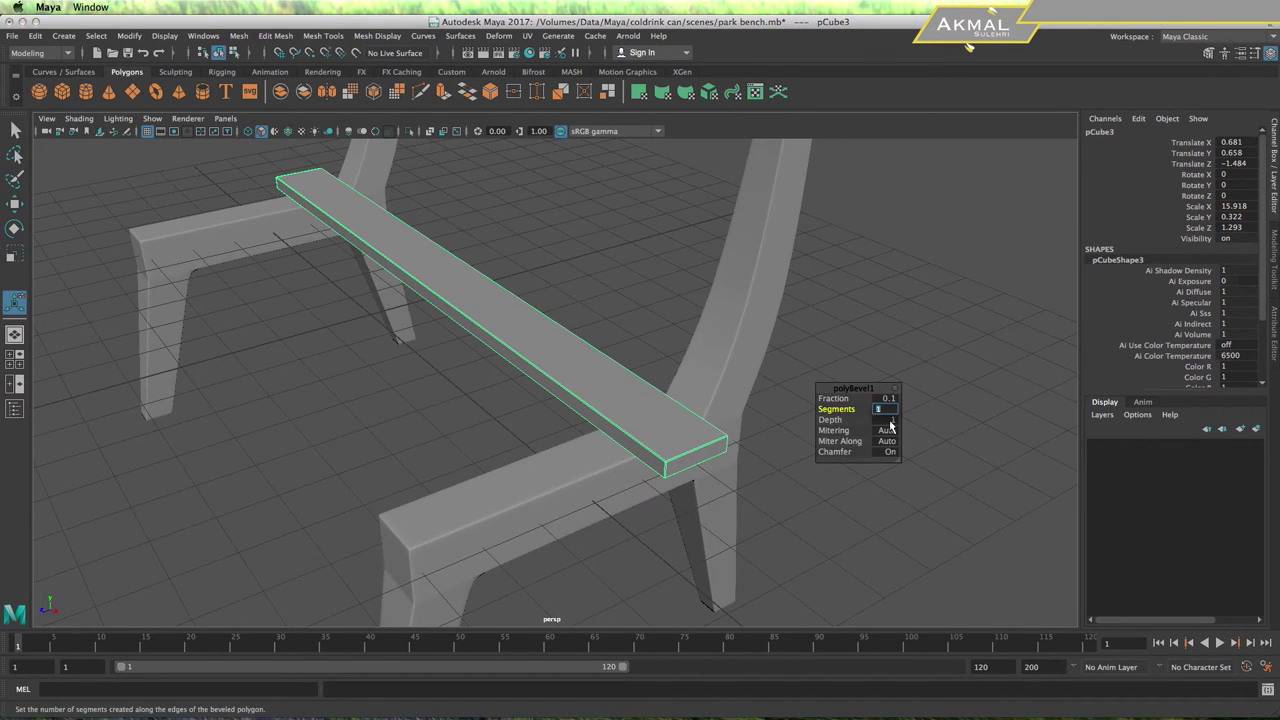
{"action": "type", "text": "2"}
{"action": "key", "text": "Return"}
{"action": "key", "text": "q"}
{"action": "left_click", "coordinate": [620, 240]}
{"action": "left_click", "coordinate": [565, 358]}
{"action": "left_click", "coordinate": [910, 419]}
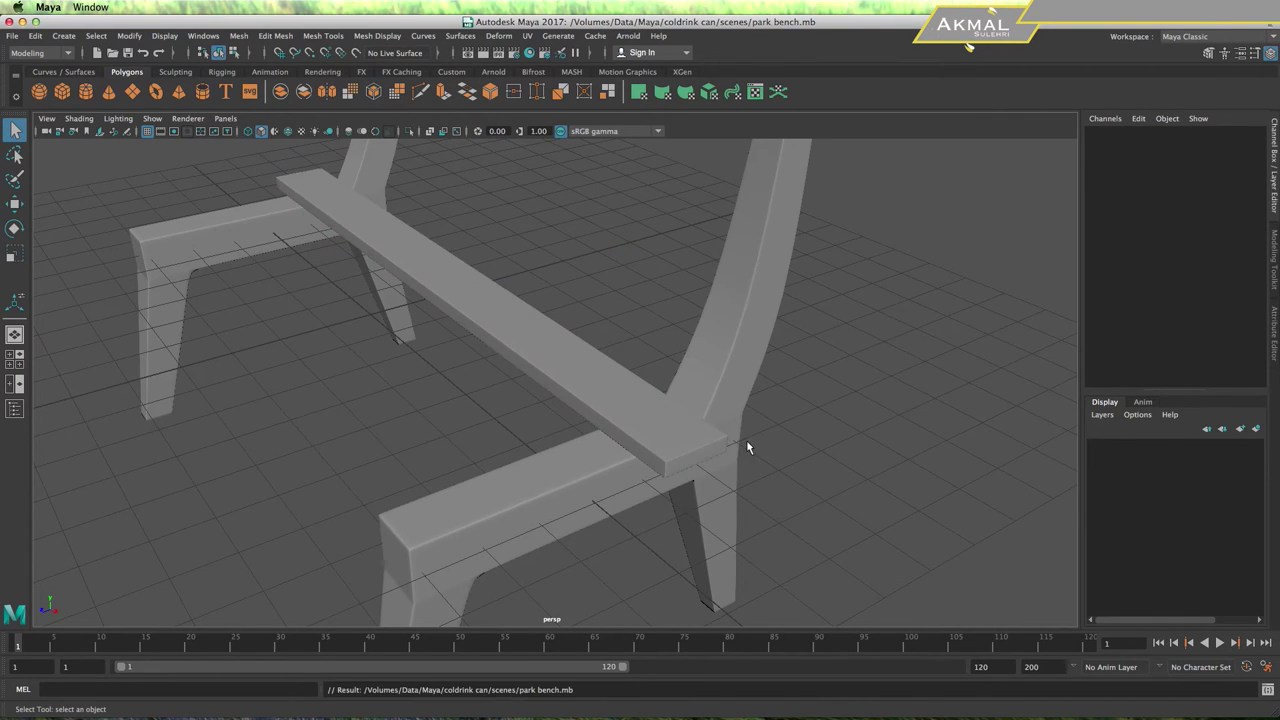
{"action": "scroll", "coordinate": [746, 440], "scroll_direction": "down", "scroll_amount": 3}
Save park bench.mb and bring up Assign New Material for the selected plank pCube3
{"action": "left_click", "coordinate": [588, 373]}
{"action": "left_click", "coordinate": [728, 443]}
{"action": "mouse_move", "coordinate": [728, 443]}
{"action": "left_mouse_down", "text": "alt"}
{"action": "mouse_move", "coordinate": [606, 457]}
{"action": "mouse_move", "coordinate": [740, 460]}
{"action": "mouse_move", "coordinate": [671, 482]}
{"action": "mouse_move", "coordinate": [623, 448]}
{"action": "left_mouse_up", "text": "alt"}
{"action": "key", "text": "ctrl+s"}
{"action": "left_click", "coordinate": [602, 431]}
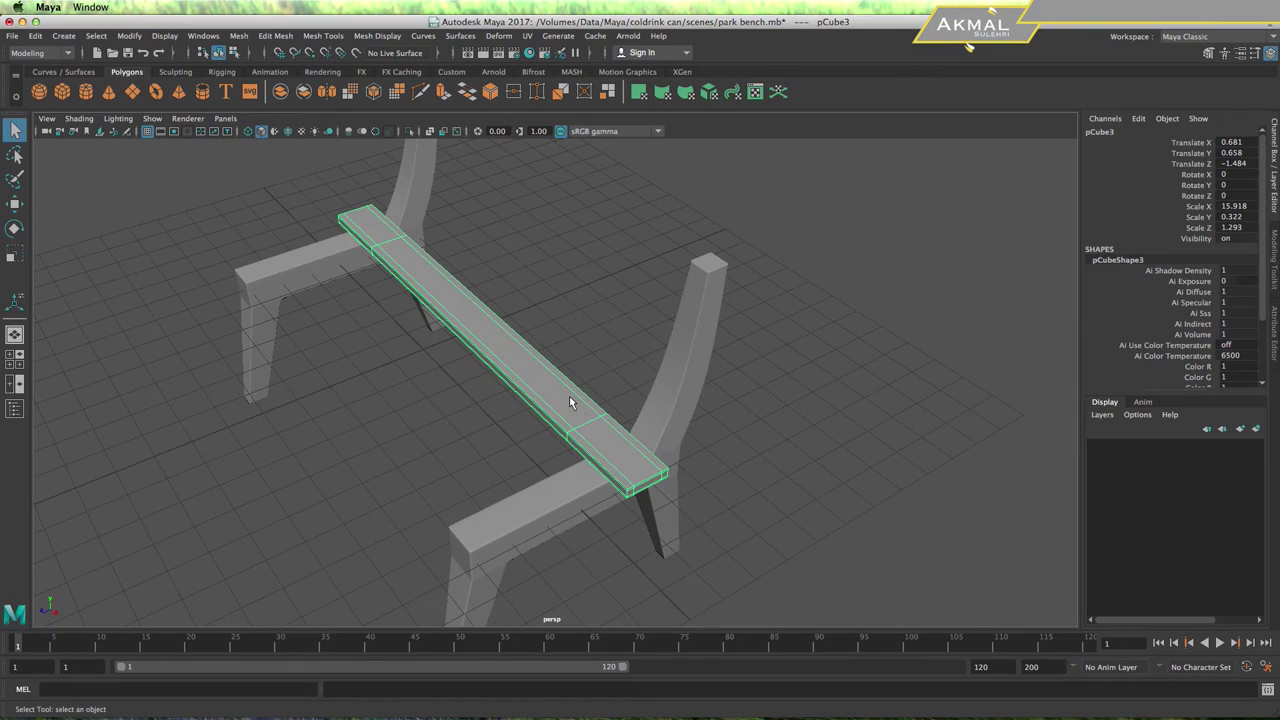
{"action": "key", "text": "ctrl+s"}
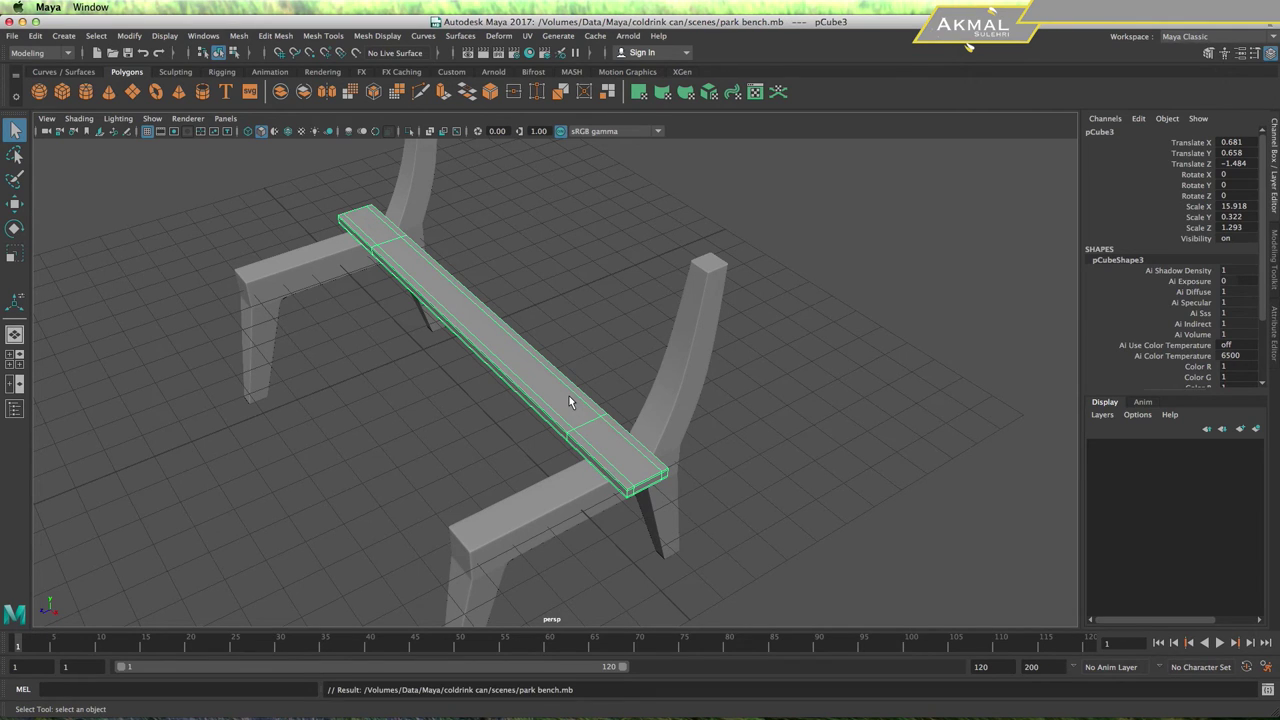
{"action": "mouse_move", "coordinate": [537, 322]}
{"action": "right_mouse_down"}
{"action": "mouse_move", "coordinate": [575, 716]}
{"action": "mouse_move", "coordinate": [575, 663]}
{"action": "right_mouse_up"}
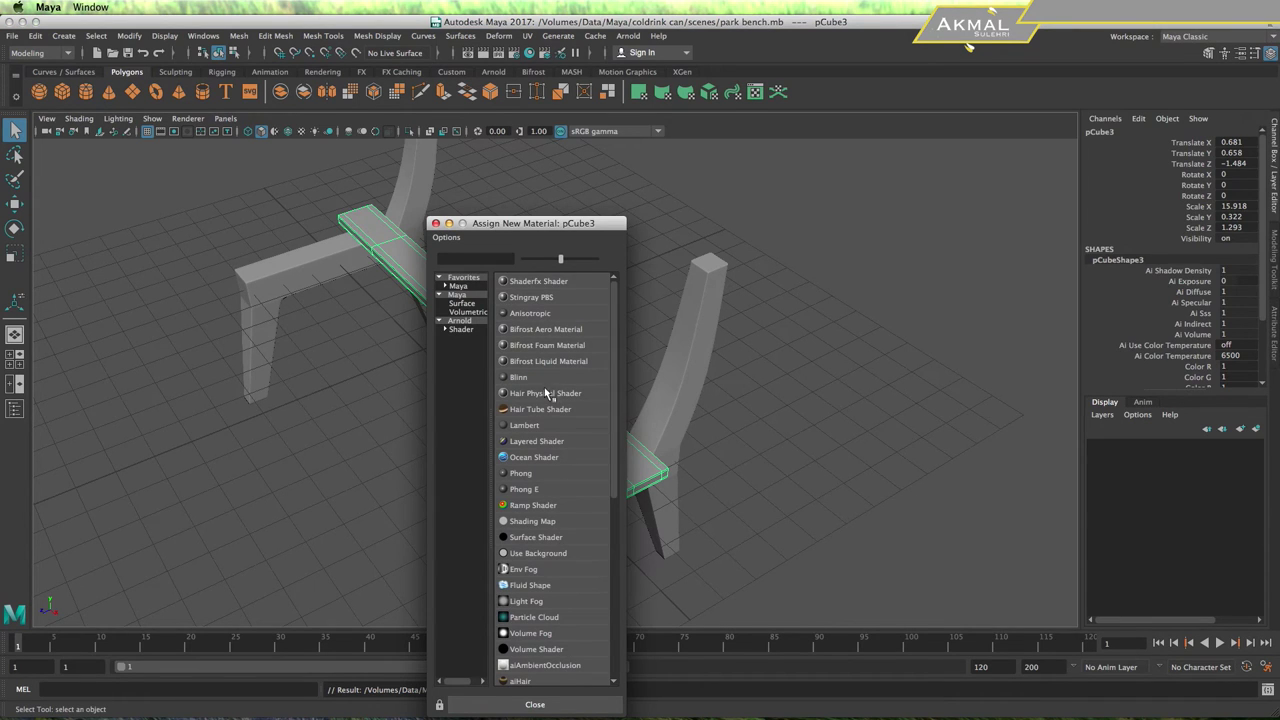
Assign a new Lambert material (lambert2) to the plank with a File texture on its Color
{"action": "left_click", "coordinate": [525, 425]}
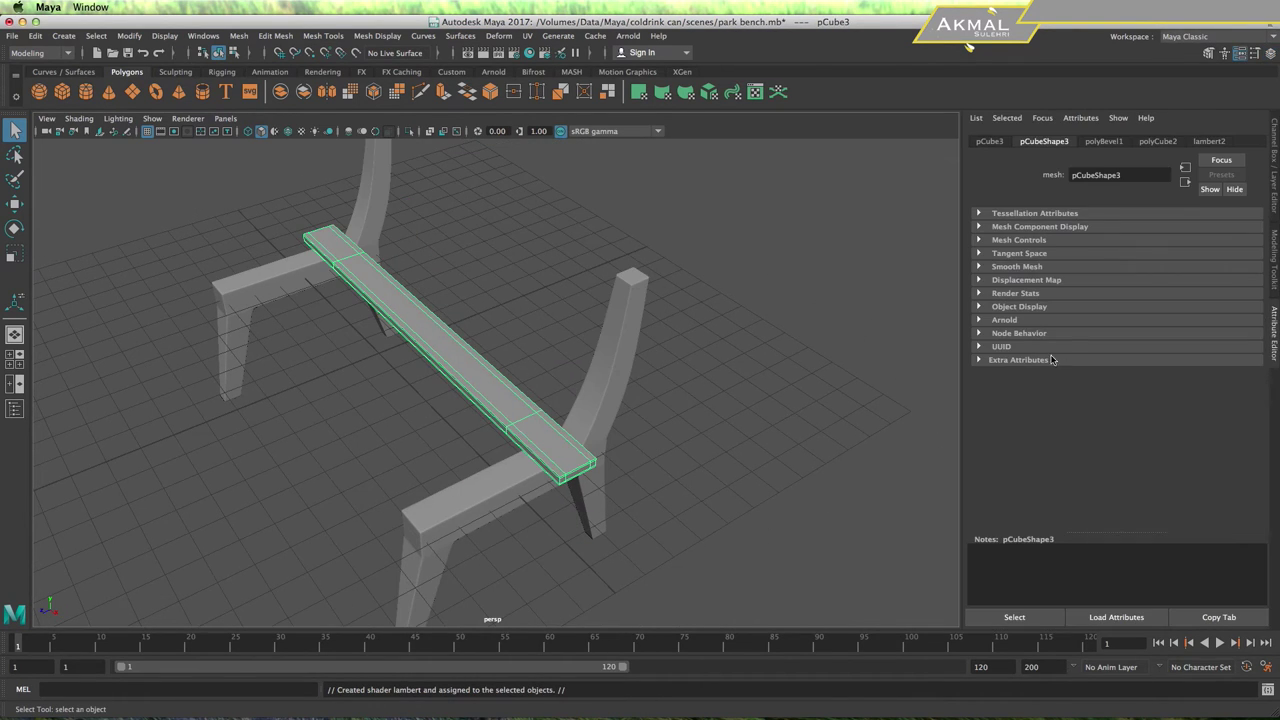
{"action": "left_click", "coordinate": [1224, 143]}
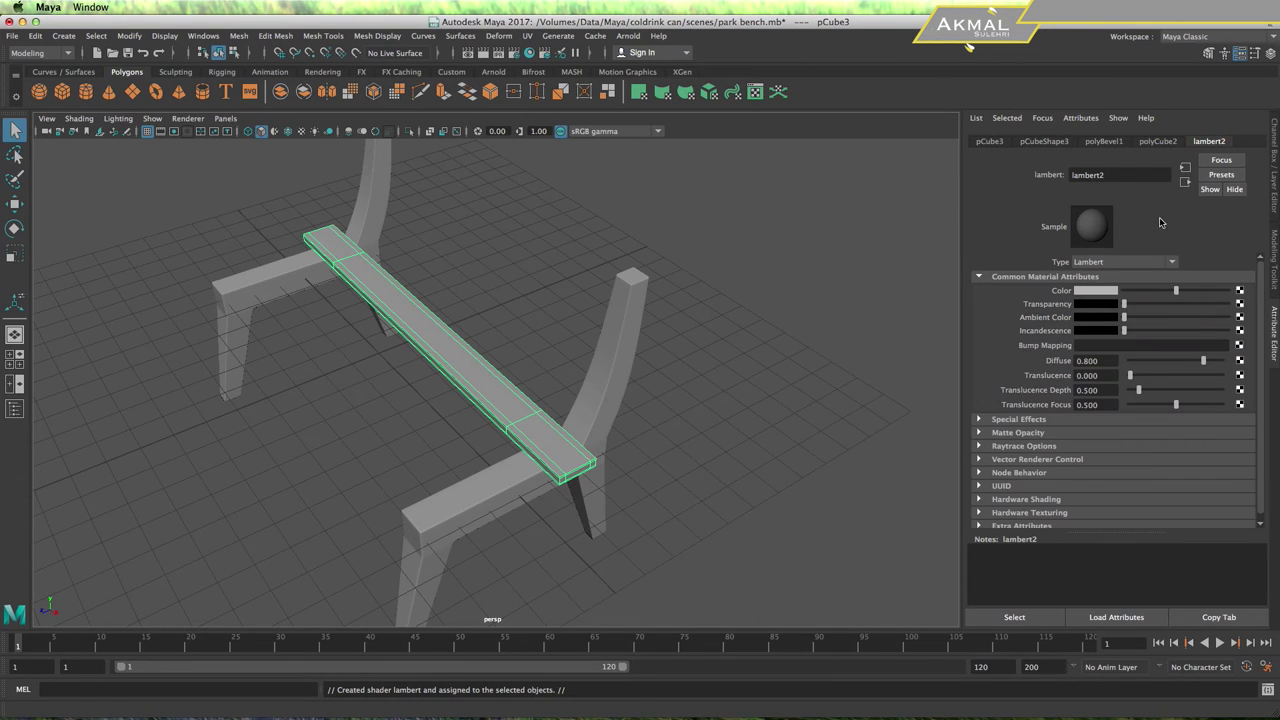
{"action": "left_click", "coordinate": [1242, 292]}
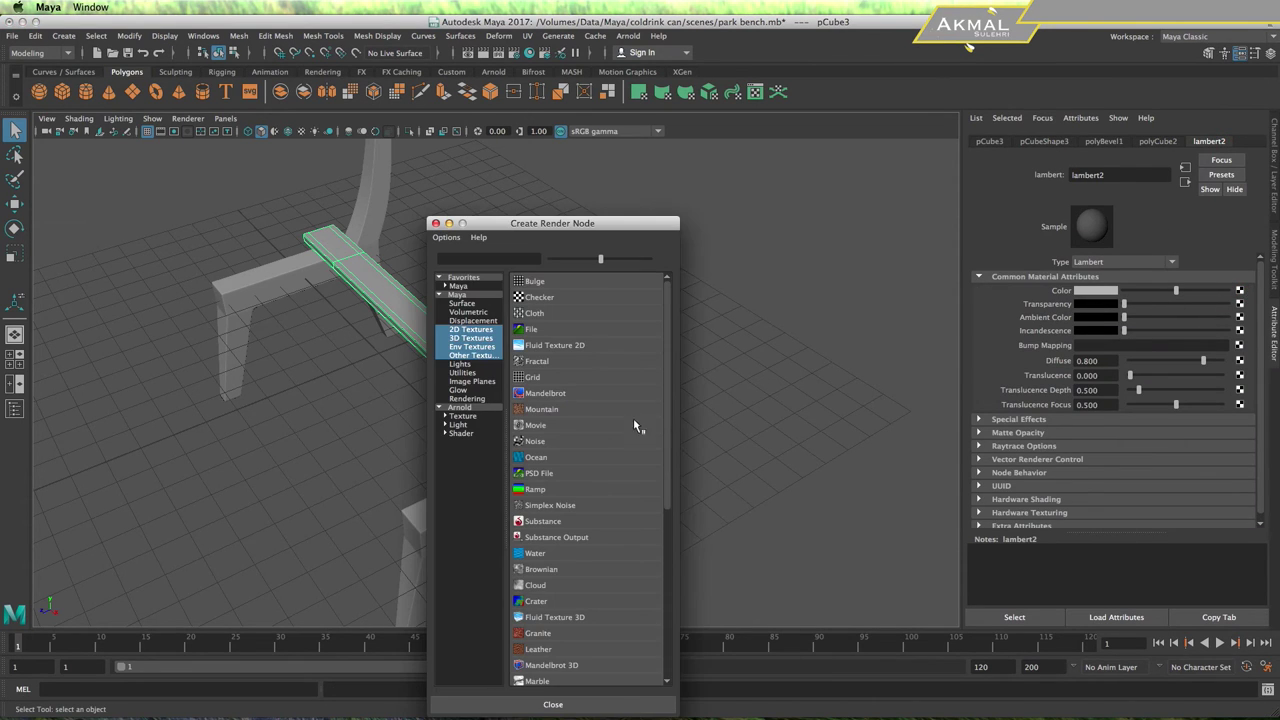
{"action": "left_click_drag", "start_coordinate": [596, 218], "coordinate": [791, 121]}
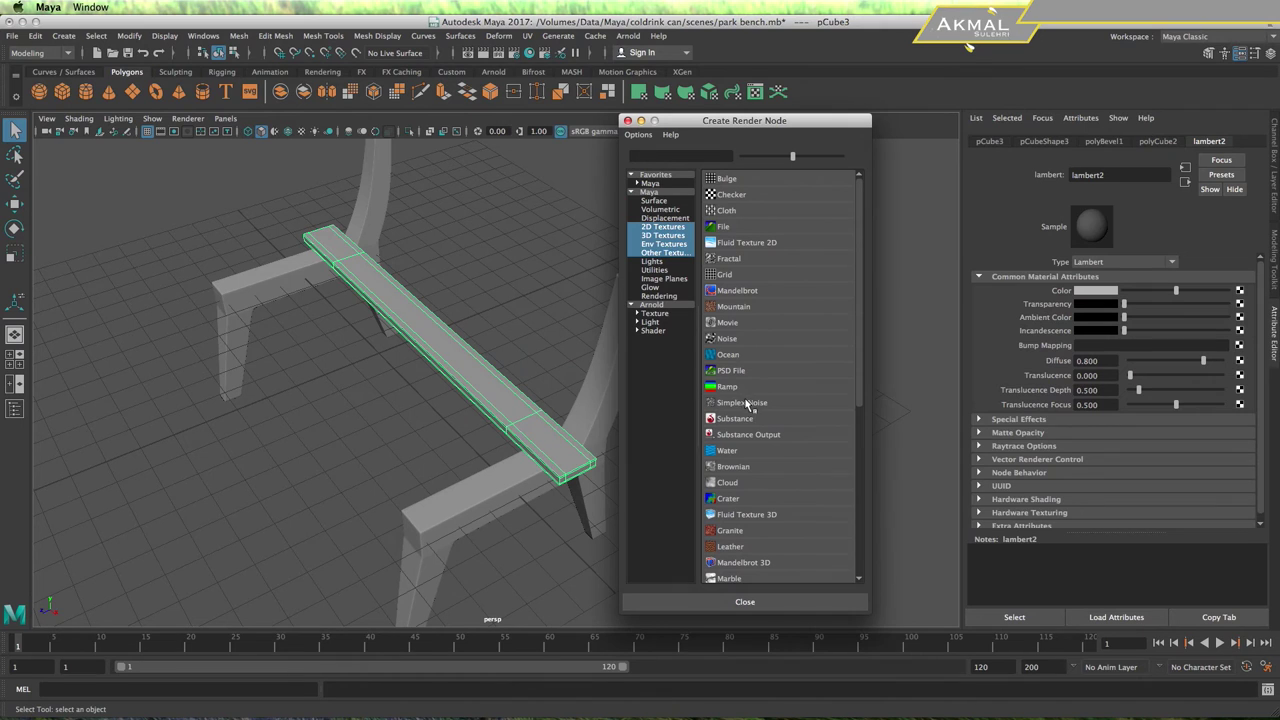
{"action": "left_click", "coordinate": [720, 227]}
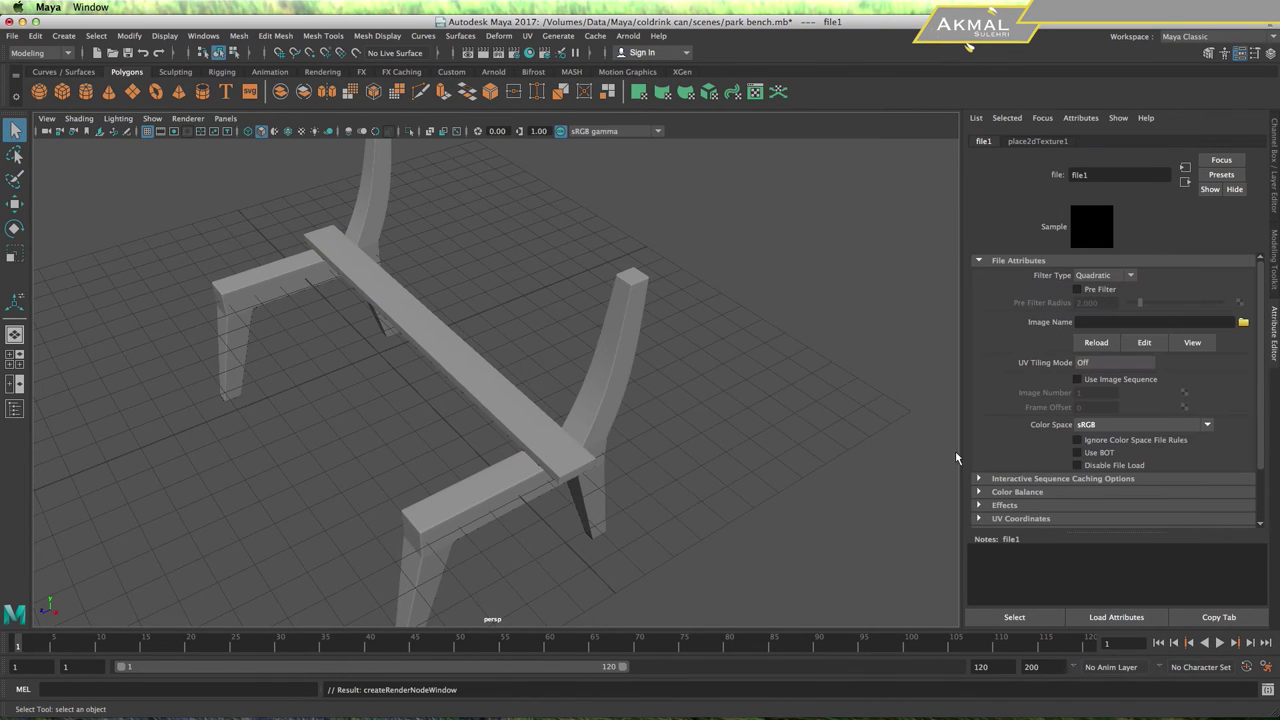
Load fcb09034073c514b4ce0f7ff42342842.jpg into the file node and display textures in the viewport
{"action": "left_click", "coordinate": [1244, 324]}
{"action": "left_click", "coordinate": [172, 228]}
{"action": "key", "text": "Down"}
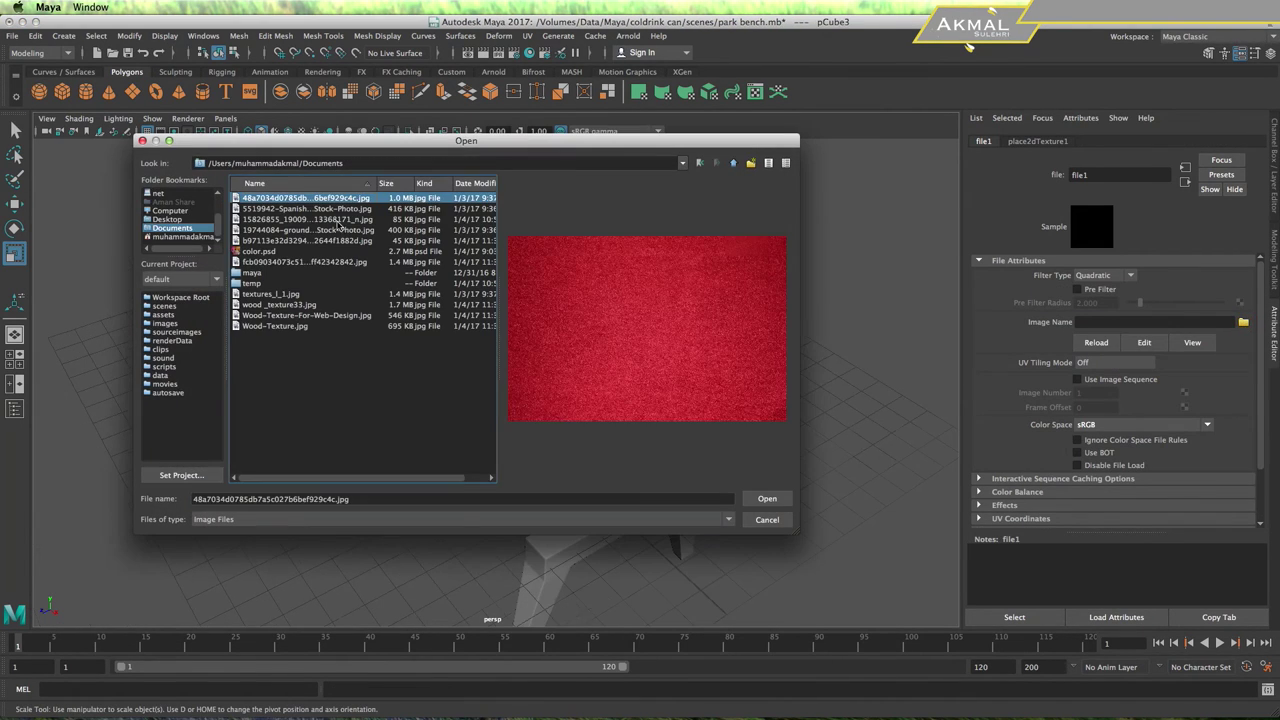
{"action": "key", "text": "Down"}
{"action": "key", "text": "Down"}
{"action": "key", "text": "Down"}
{"action": "key", "text": "Down"}
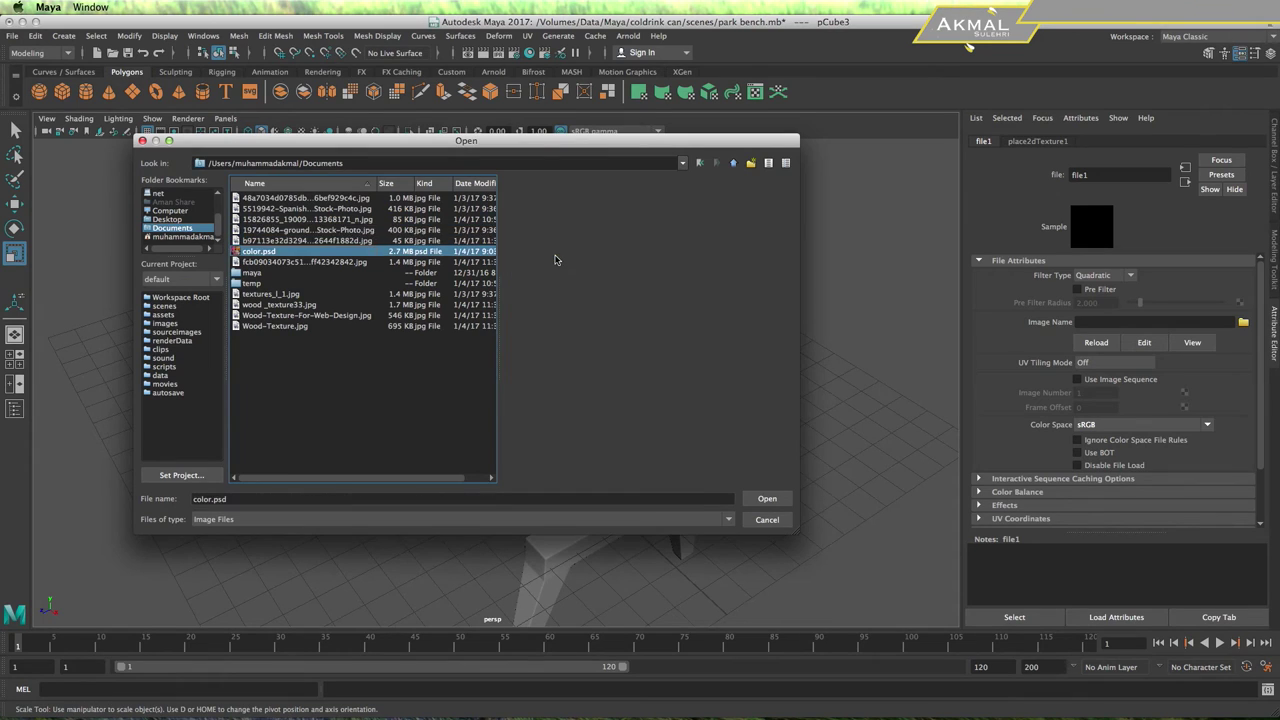
{"action": "key", "text": "Down"}
{"action": "key", "text": "Down"}
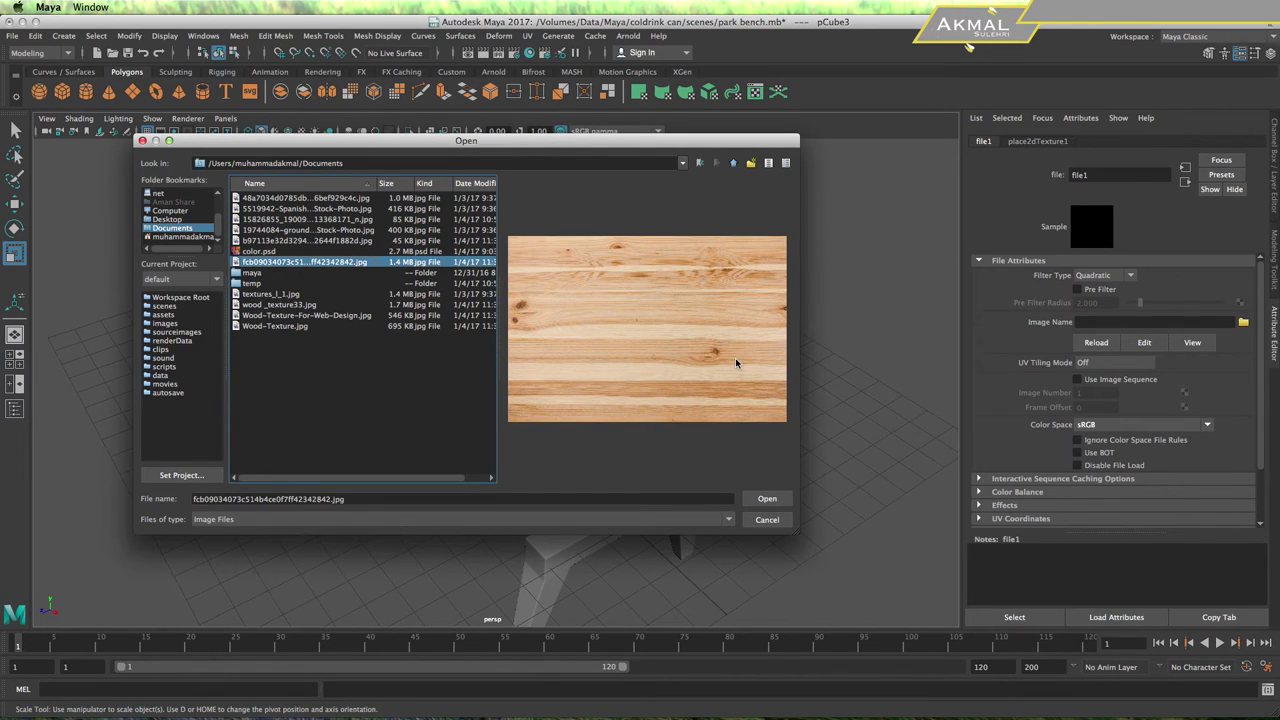
{"action": "left_click", "coordinate": [767, 497]}
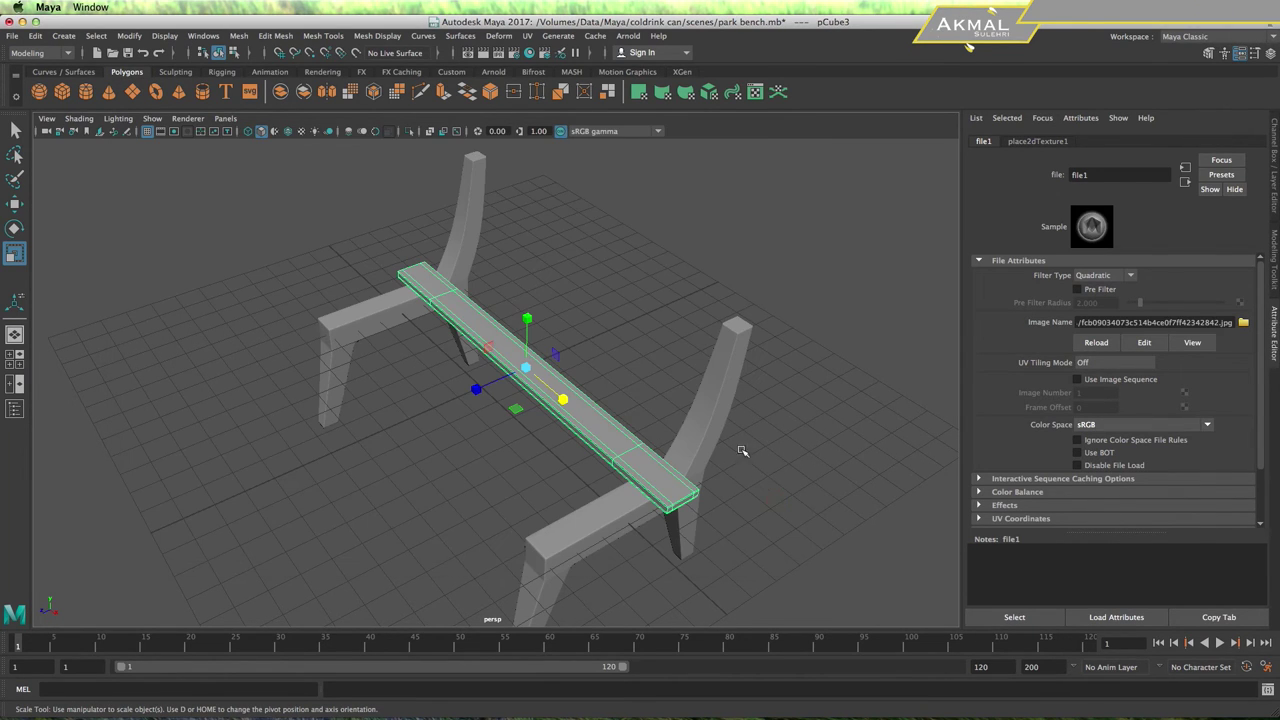
{"action": "key", "text": "6"}
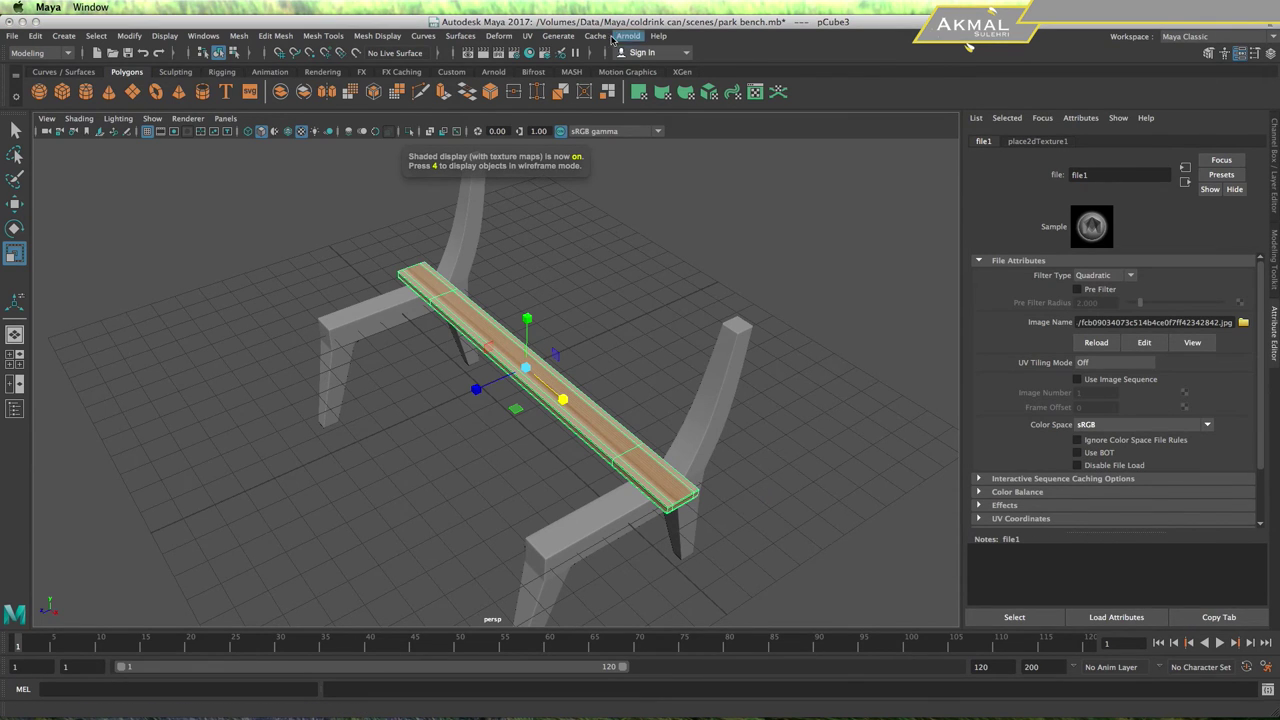
Normalize the plank's UVs (polyNormalizeUV1) and reselect it to check the wood grain
{"action": "left_click", "coordinate": [527, 36]}
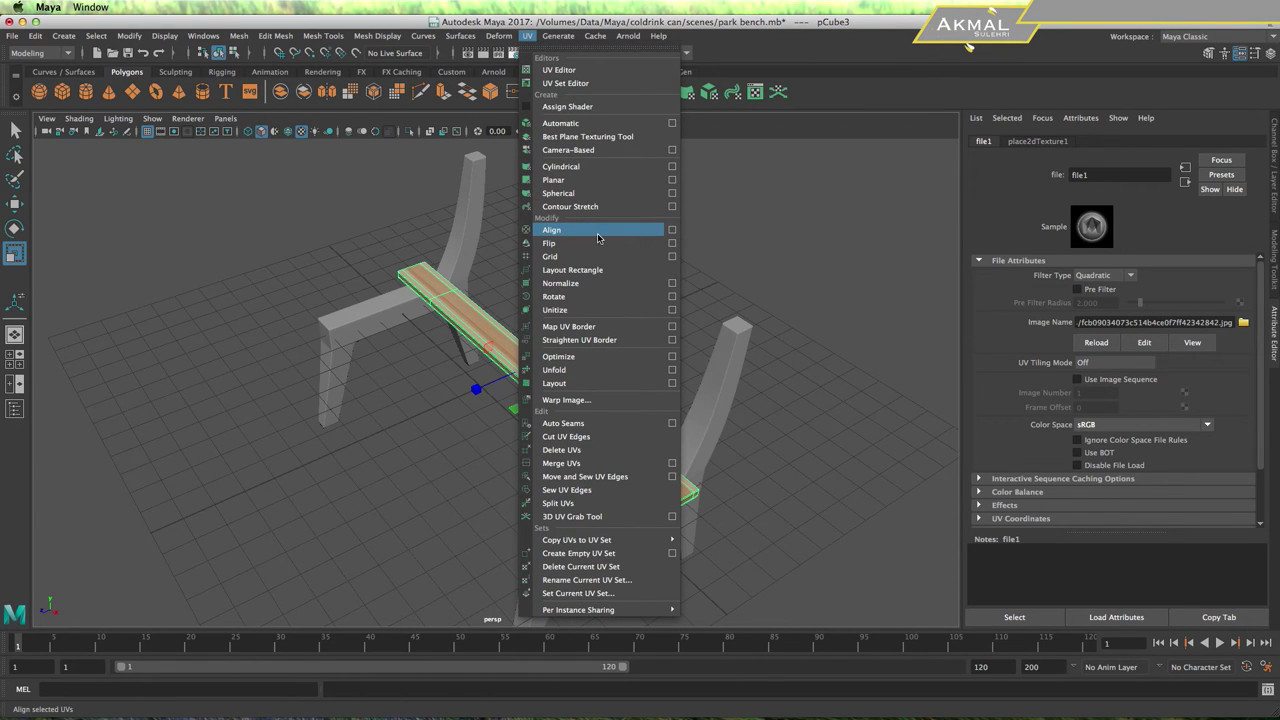
{"action": "left_click", "coordinate": [601, 283]}
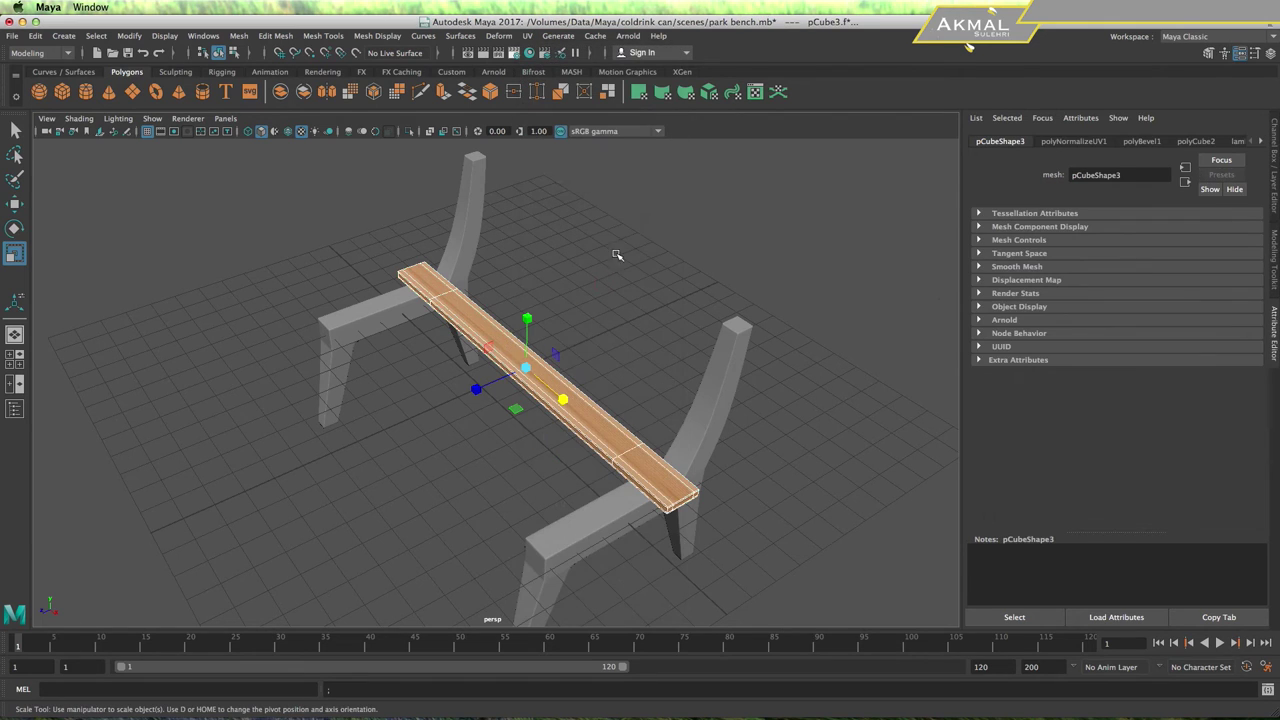
{"action": "key", "text": "q"}
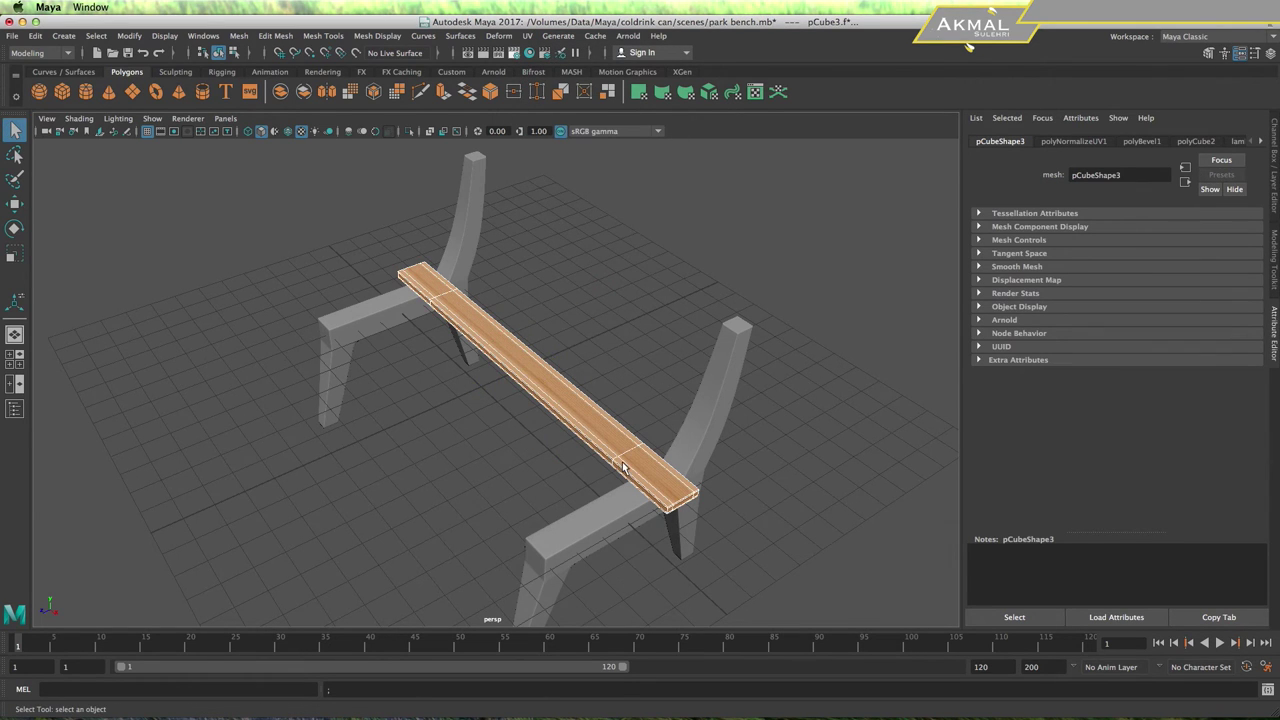
{"action": "scroll", "coordinate": [622, 465], "scroll_direction": "up", "scroll_amount": 3}
{"action": "right_click_drag", "start_coordinate": [622, 326], "coordinate": [688, 306]}
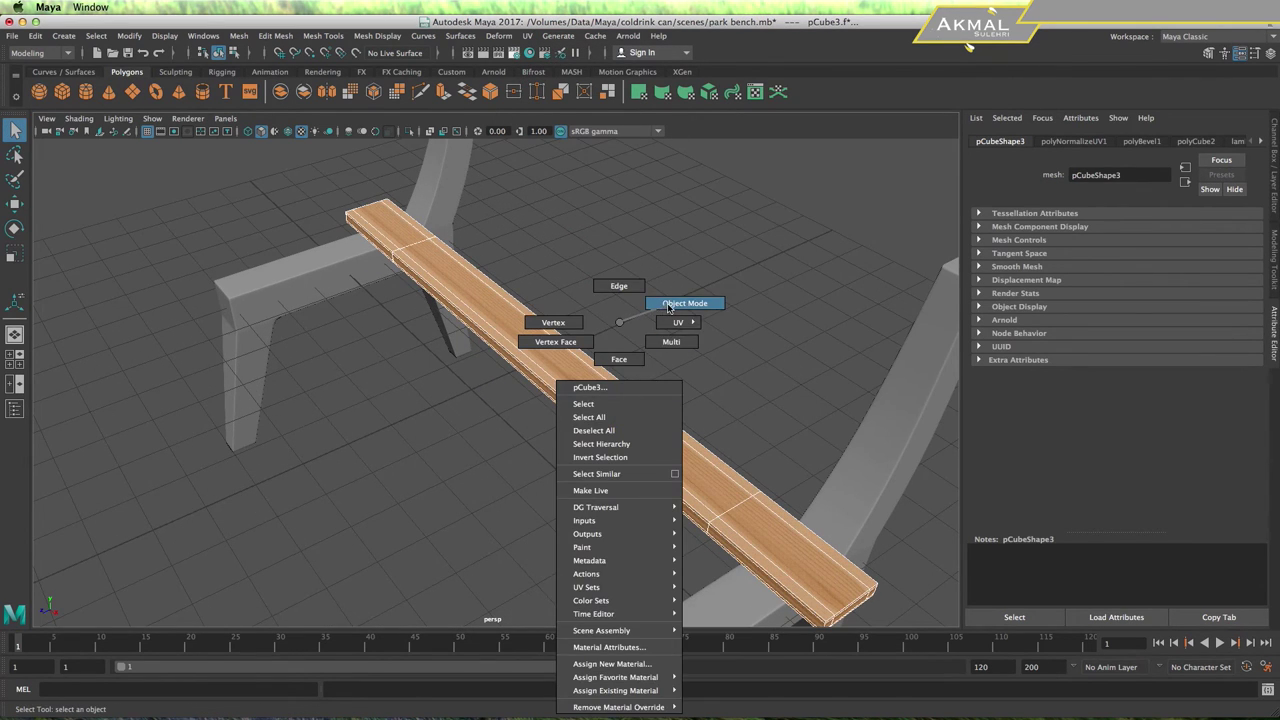
{"action": "left_click", "coordinate": [648, 462]}
{"action": "mouse_move", "coordinate": [687, 486]}
{"action": "left_mouse_down", "text": "alt"}
{"action": "mouse_move", "coordinate": [773, 492]}
{"action": "mouse_move", "coordinate": [551, 424]}
{"action": "mouse_move", "coordinate": [597, 463]}
{"action": "mouse_move", "coordinate": [640, 388]}
{"action": "left_mouse_up", "text": "alt"}
{"action": "left_click", "coordinate": [640, 388]}
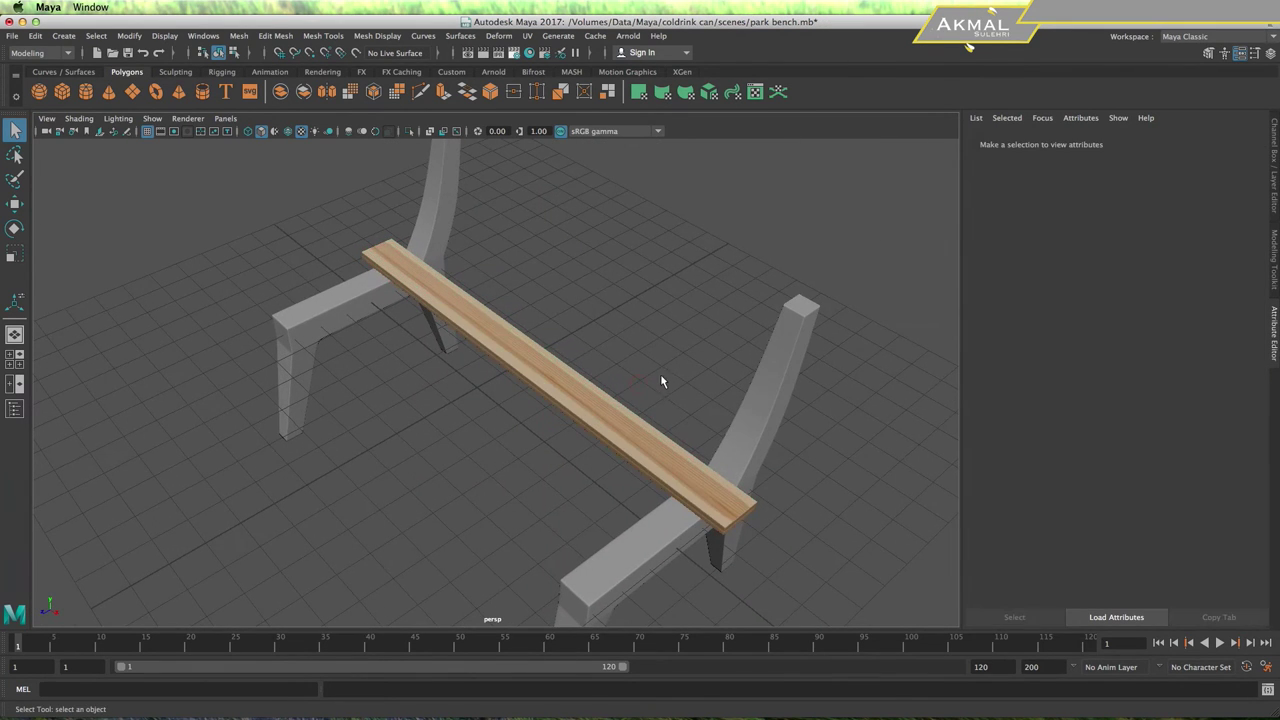
Duplicate the plank twice and slide the copies forward along Z beside the original
{"action": "left_click", "coordinate": [649, 436]}
{"action": "mouse_move", "coordinate": [667, 510]}
{"action": "left_mouse_down", "text": "alt"}
{"action": "mouse_move", "coordinate": [637, 515]}
{"action": "mouse_move", "coordinate": [637, 497]}
{"action": "left_mouse_up", "text": "alt"}
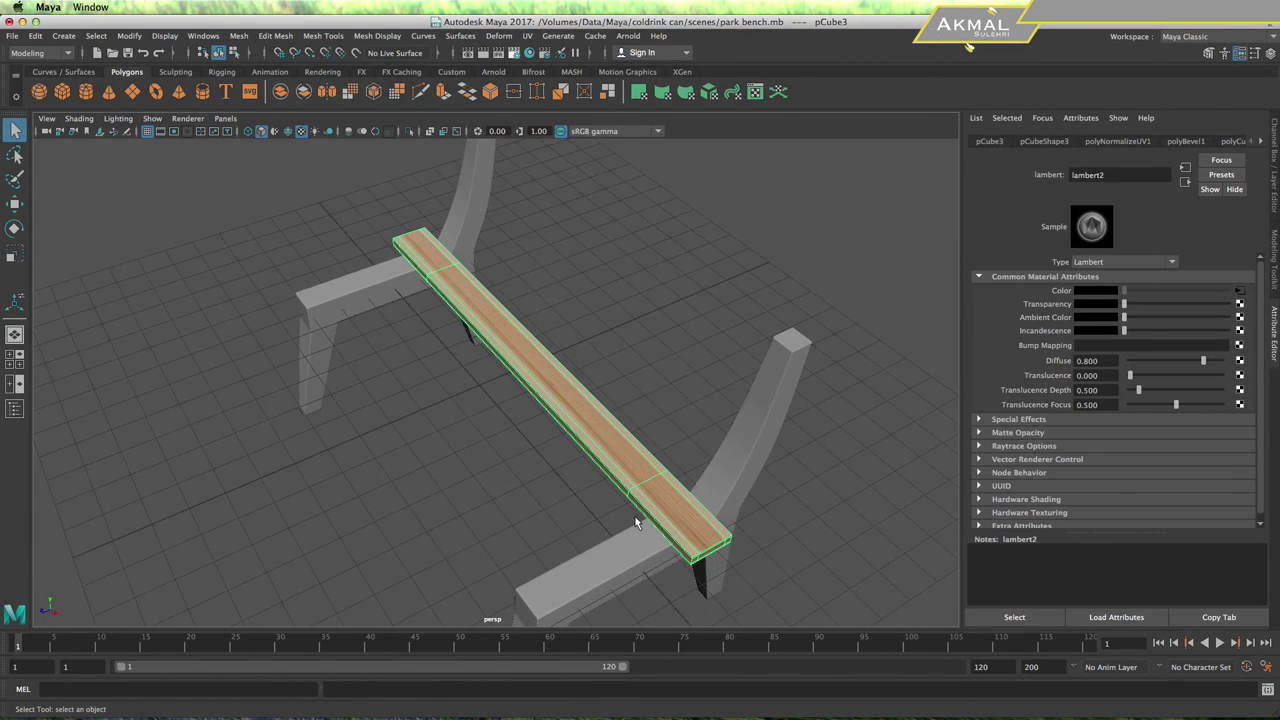
{"action": "key", "text": "ctrl+d"}
{"action": "key", "text": "w"}
{"action": "left_click_drag", "start_coordinate": [480, 390], "coordinate": [438, 412]}
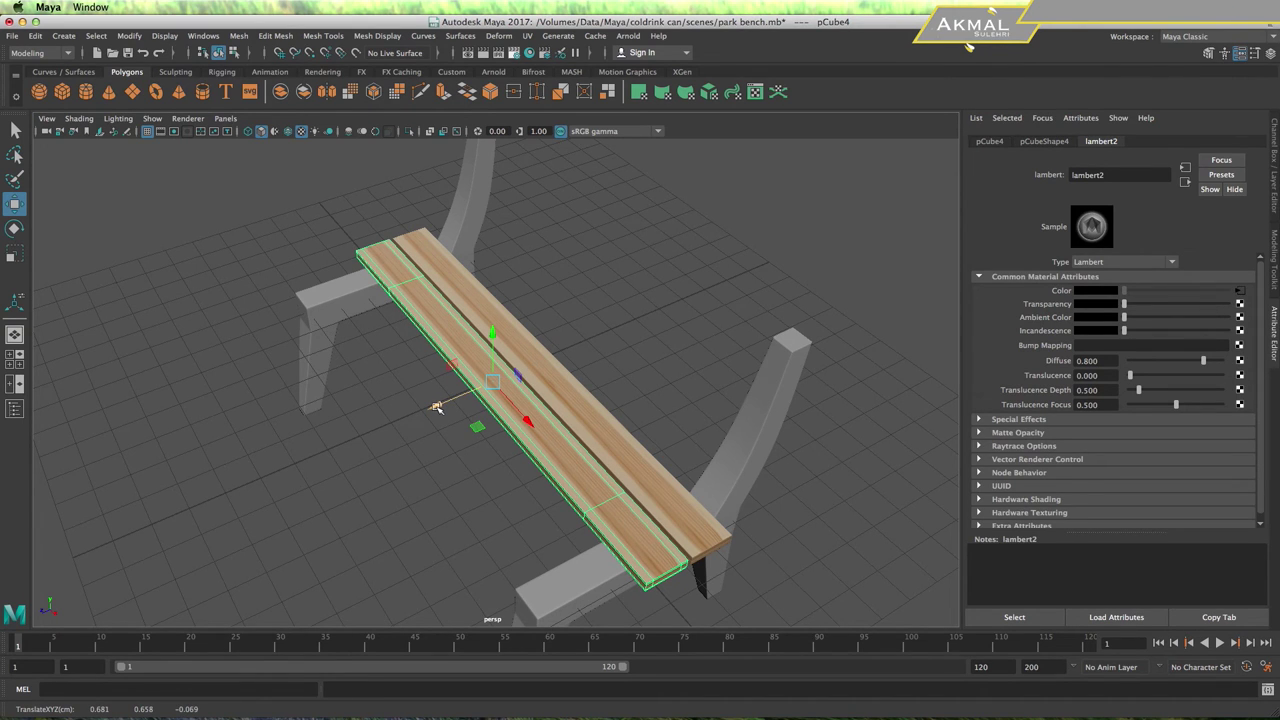
{"action": "key", "text": "ctrl+d"}
{"action": "left_click_drag", "start_coordinate": [436, 406], "coordinate": [390, 426]}
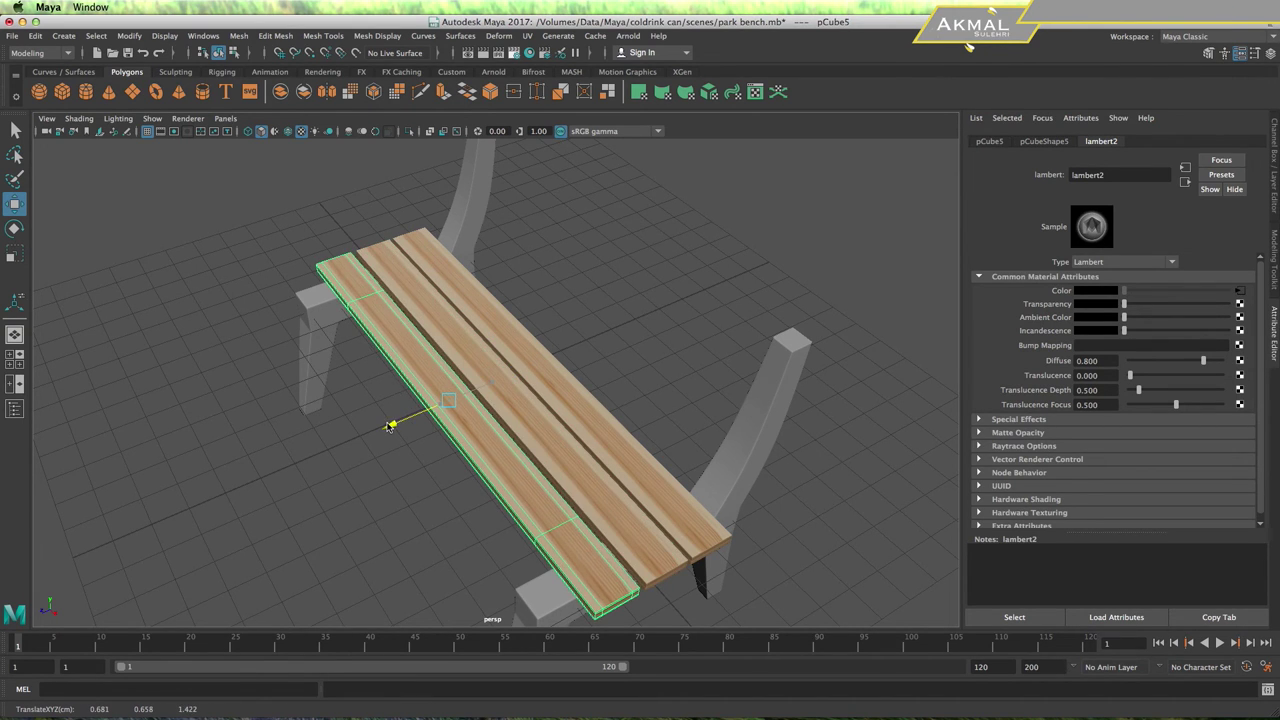
{"action": "left_click_drag", "start_coordinate": [390, 426], "coordinate": [392, 425]}
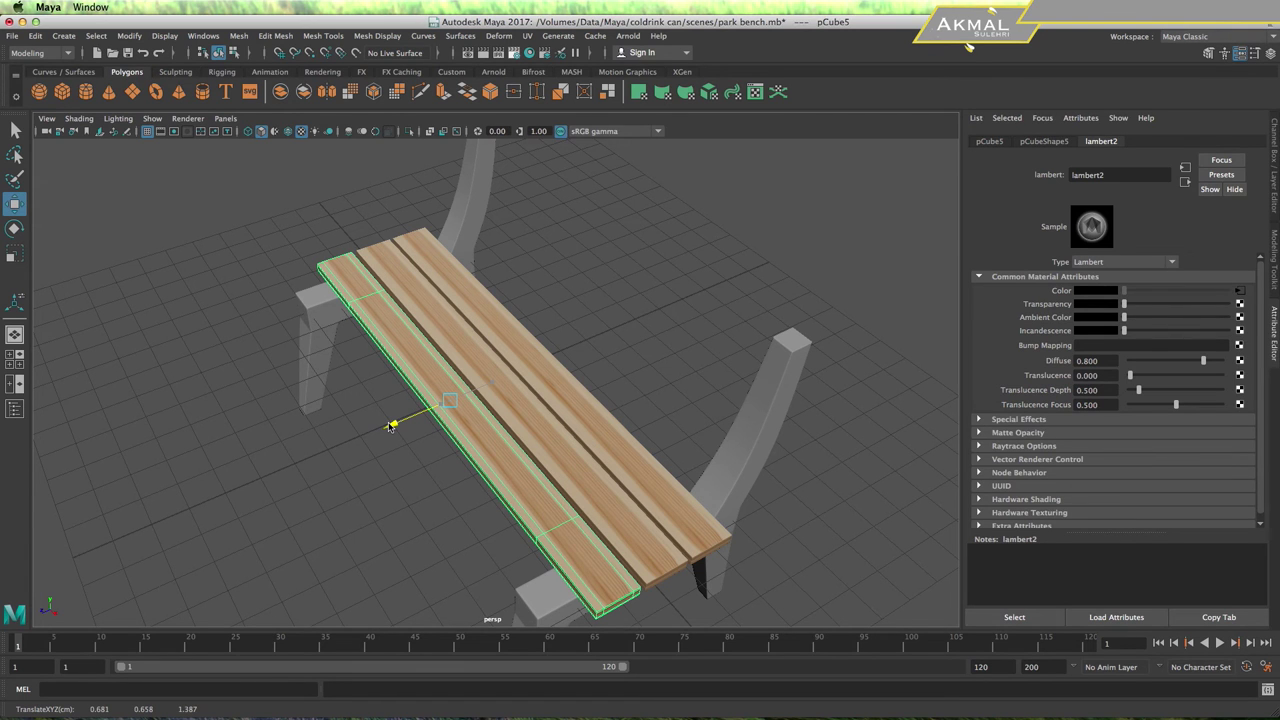
Shift the front and middle slats from a side view to adjust their spacing
{"action": "left_click_drag", "start_coordinate": [392, 425], "coordinate": [602, 397], "text": "alt"}
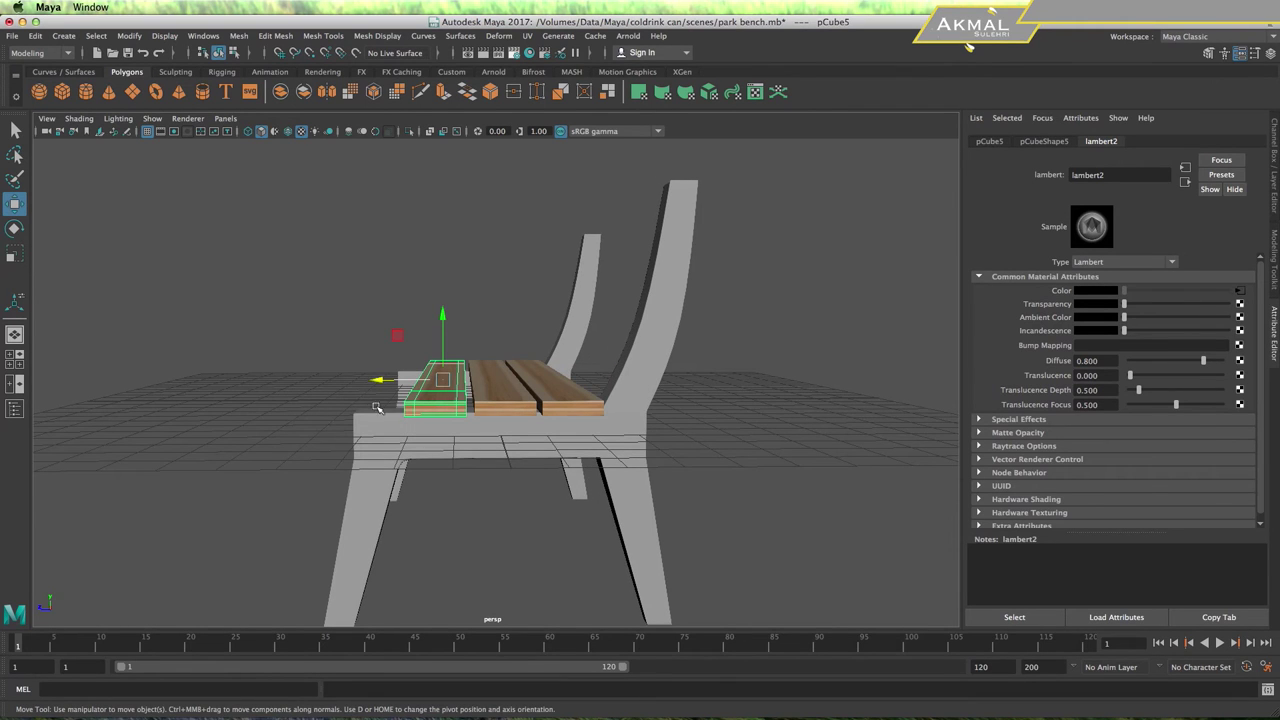
{"action": "left_click_drag", "start_coordinate": [372, 385], "coordinate": [583, 469]}
{"action": "left_click", "coordinate": [540, 443]}
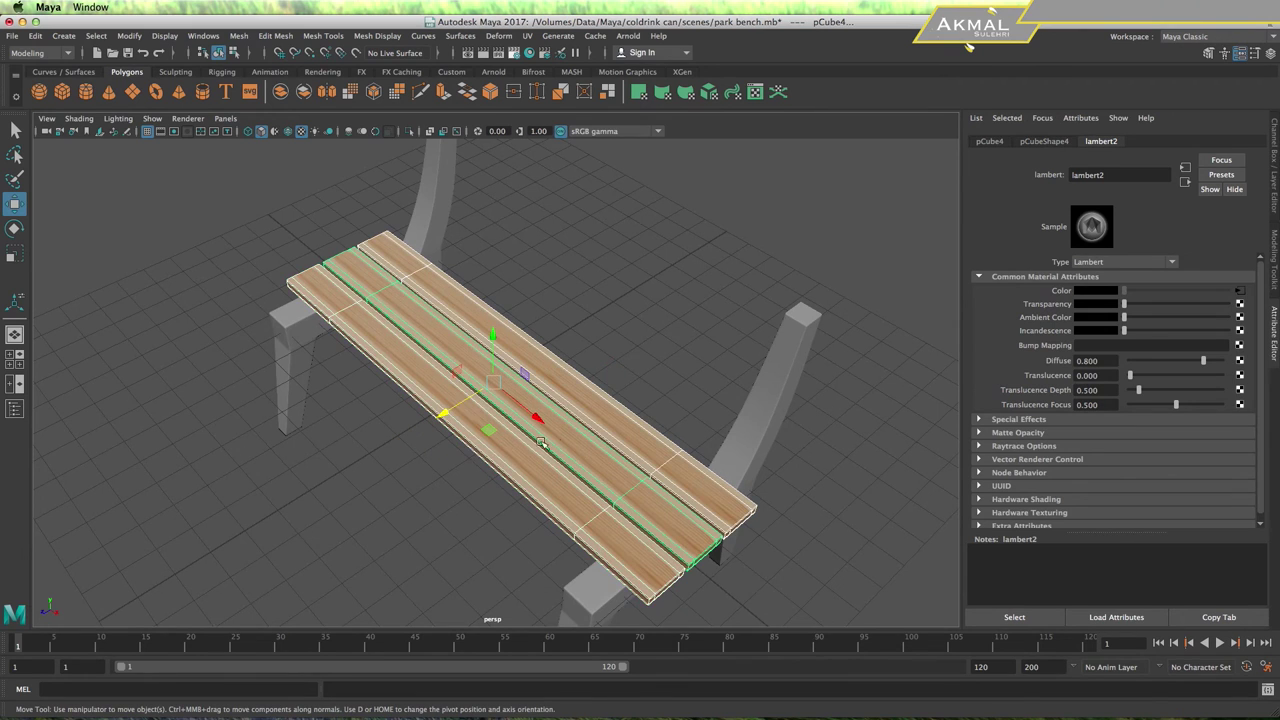
{"action": "left_click_drag", "start_coordinate": [617, 537], "coordinate": [531, 486], "text": "alt"}
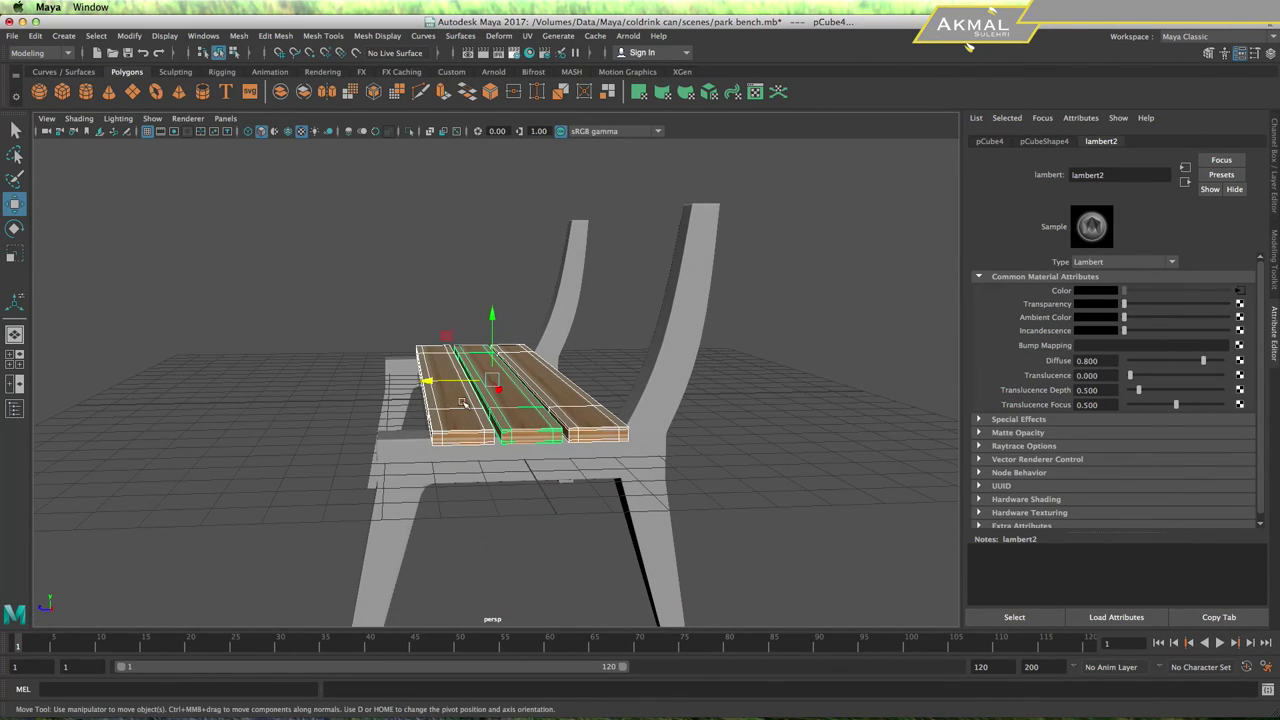
{"action": "left_click_drag", "start_coordinate": [428, 381], "coordinate": [390, 384]}
{"action": "left_click", "coordinate": [604, 483]}
{"action": "mouse_move", "coordinate": [604, 483]}
{"action": "left_mouse_down", "text": "alt"}
{"action": "mouse_move", "coordinate": [647, 509]}
{"action": "mouse_move", "coordinate": [584, 484]}
{"action": "left_mouse_up", "text": "alt"}
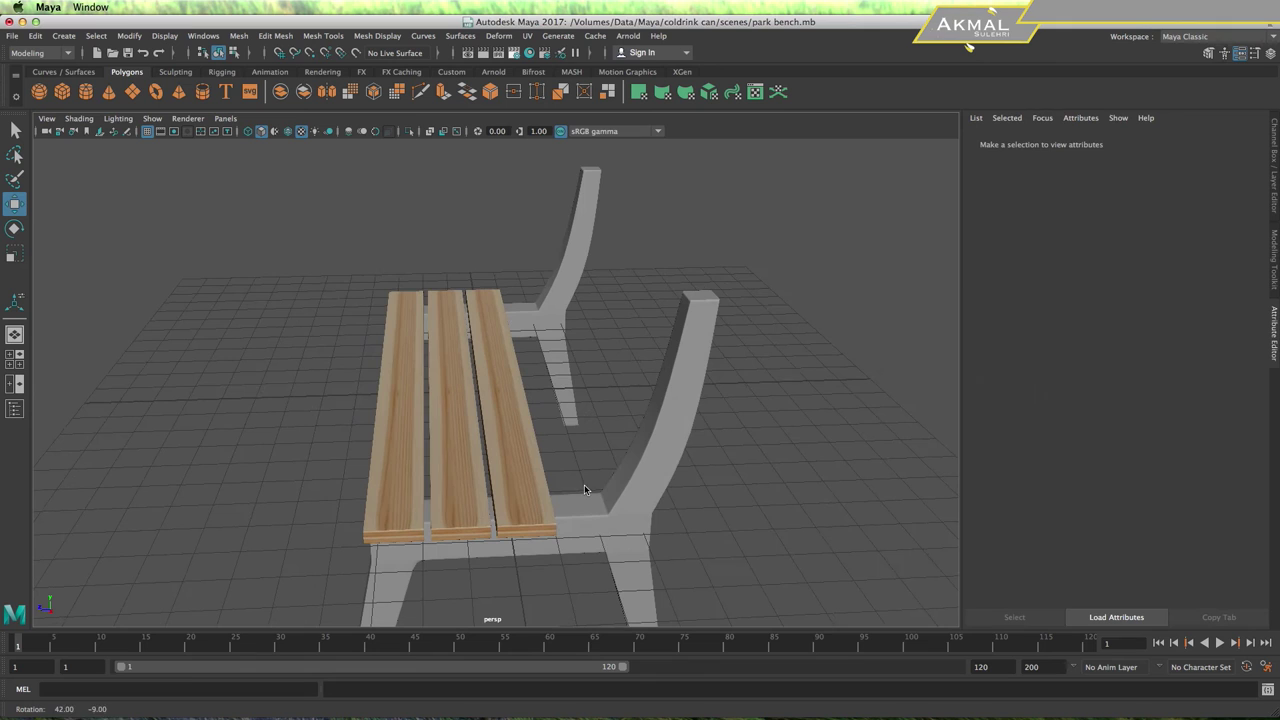
Fine-tune the third and middle slats so the three gaps are even
{"action": "left_click", "coordinate": [528, 495]}
{"action": "left_click_drag", "start_coordinate": [433, 378], "coordinate": [446, 380]}
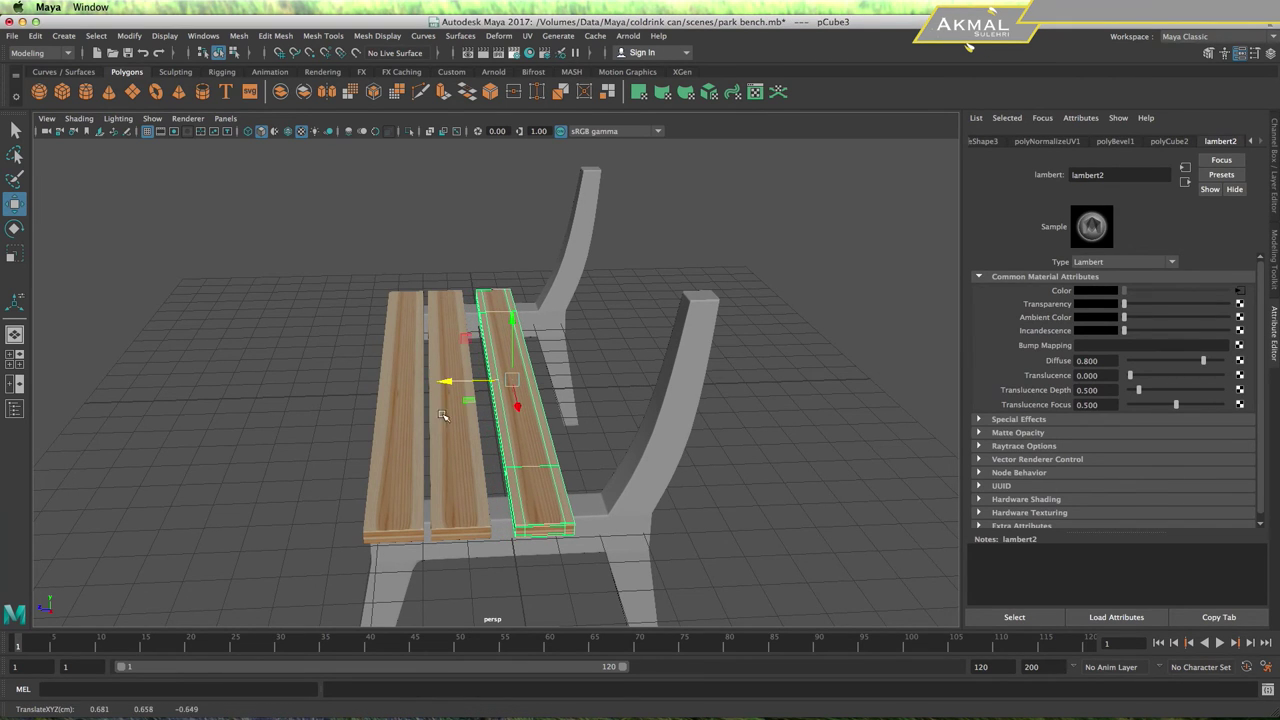
{"action": "left_click", "coordinate": [443, 415]}
{"action": "left_click_drag", "start_coordinate": [410, 386], "coordinate": [396, 383]}
{"action": "left_click", "coordinate": [519, 428]}
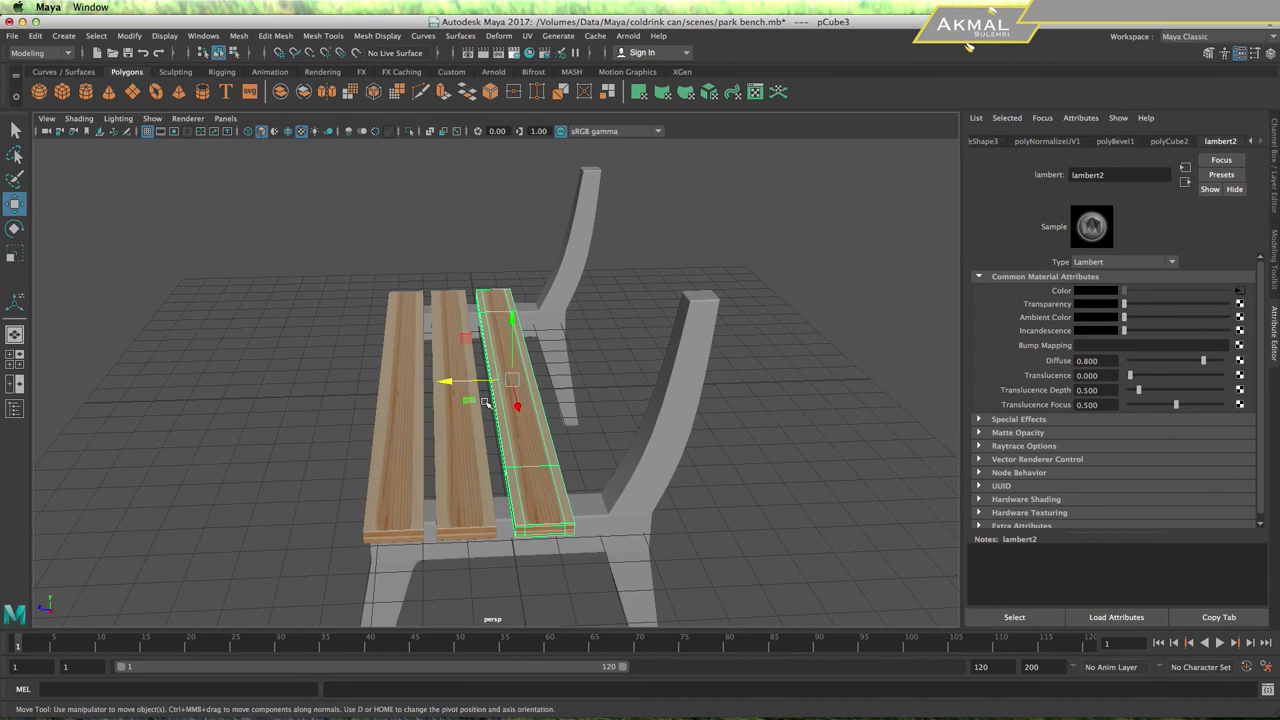
{"action": "left_click", "coordinate": [300, 560]}
{"action": "mouse_move", "coordinate": [451, 384]}
{"action": "left_mouse_down", "text": "alt"}
{"action": "mouse_move", "coordinate": [684, 502]}
{"action": "mouse_move", "coordinate": [538, 464]}
{"action": "mouse_move", "coordinate": [656, 516]}
{"action": "left_mouse_up", "text": "alt"}
Save, combine the three seat slats into one mesh, and move a duplicate behind the seat
{"action": "key", "text": "ctrl+s"}
{"action": "left_click_drag", "start_coordinate": [537, 327], "coordinate": [562, 490]}
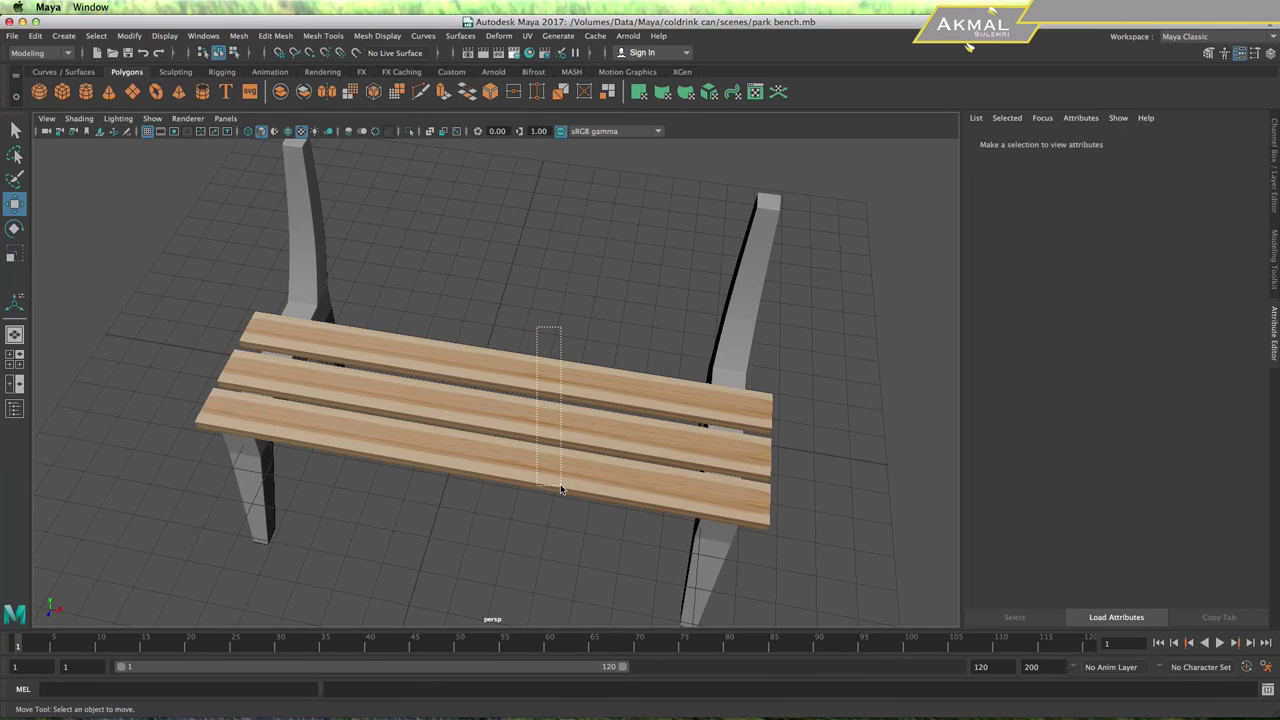
{"action": "right_click_drag", "start_coordinate": [599, 379], "coordinate": [589, 622], "text": "shift"}
{"action": "left_click_drag", "start_coordinate": [589, 600], "coordinate": [575, 482], "text": "alt"}
{"action": "key", "text": "ctrl+d"}
{"action": "left_click_drag", "start_coordinate": [390, 383], "coordinate": [581, 377]}
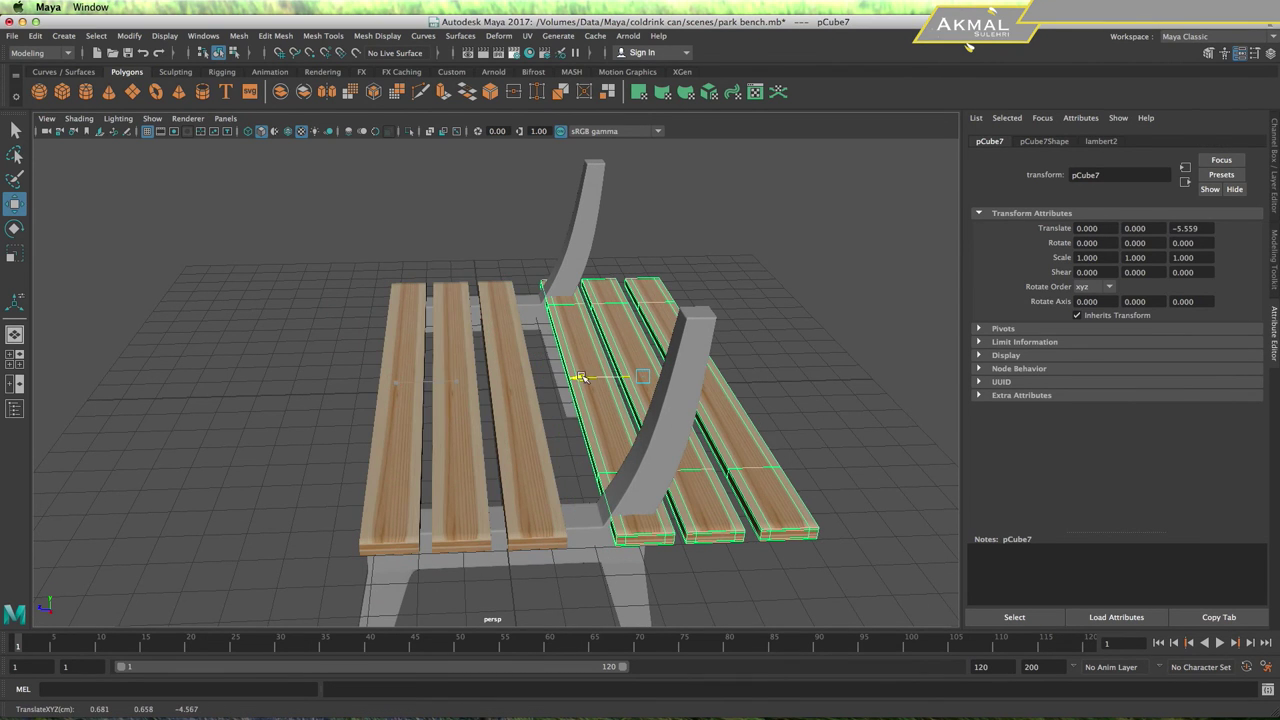
Tilt the copied slats to 72.649° in side view and fit them against the backrest frames
{"action": "key", "text": "space"}
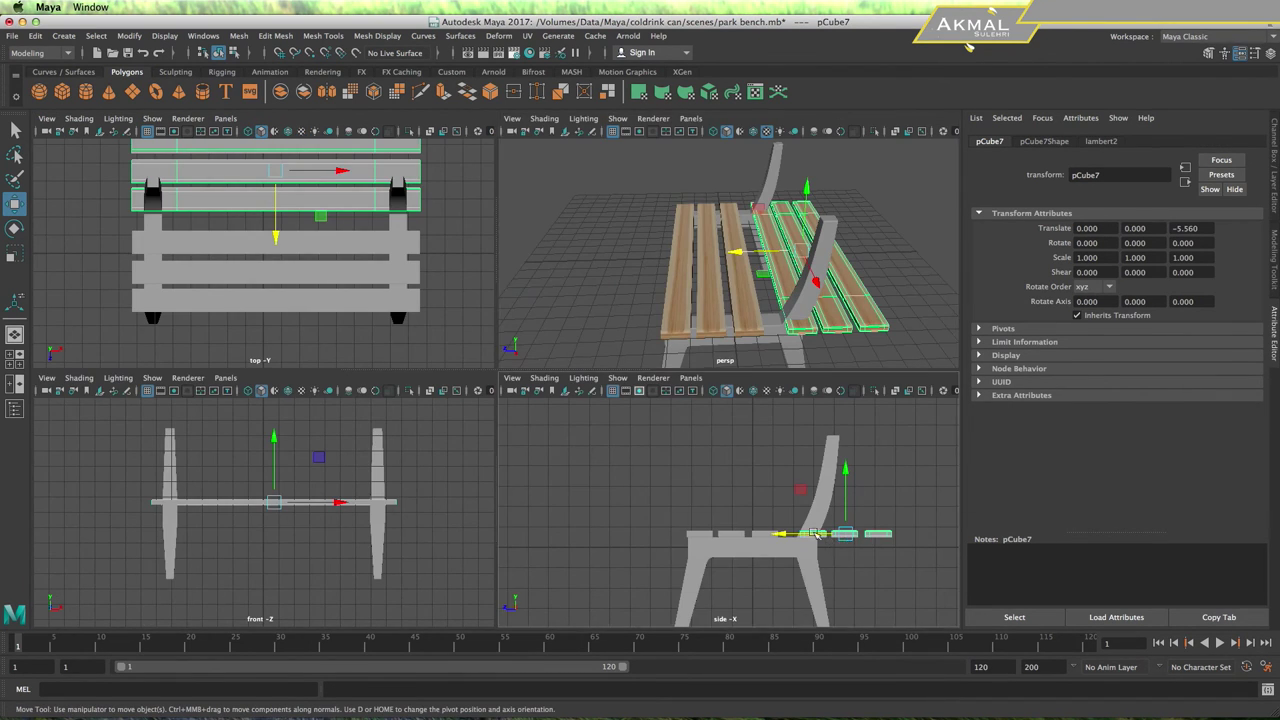
{"action": "key", "text": "space"}
{"action": "key", "text": "e"}
{"action": "left_click_drag", "start_coordinate": [786, 457], "coordinate": [783, 383]}
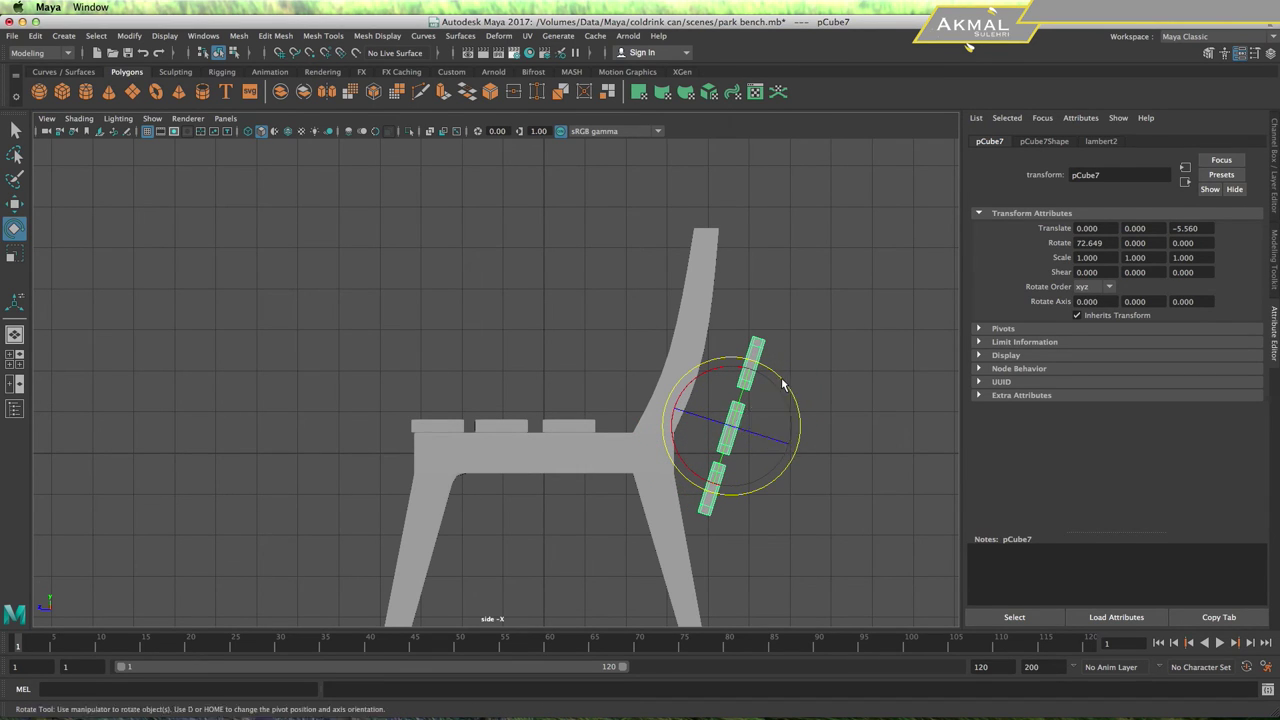
{"action": "key", "text": "w"}
{"action": "left_click_drag", "start_coordinate": [665, 427], "coordinate": [589, 413]}
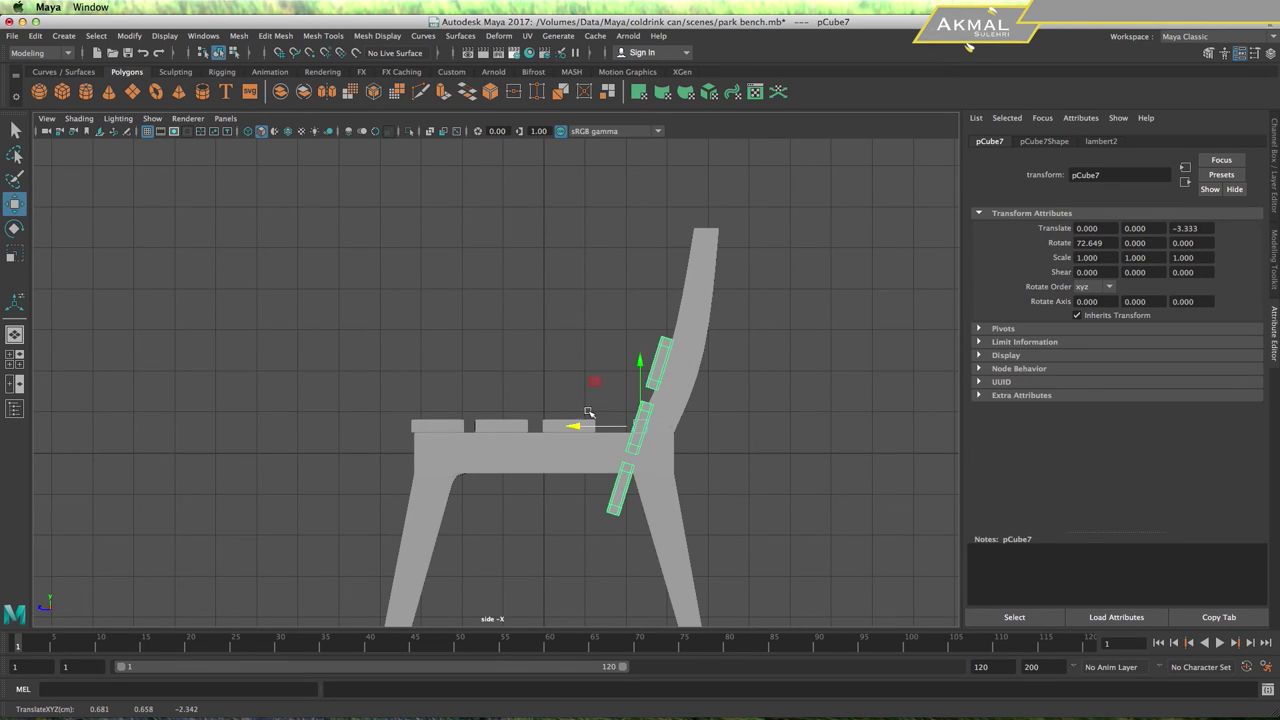
{"action": "left_click_drag", "start_coordinate": [641, 362], "coordinate": [695, 242]}
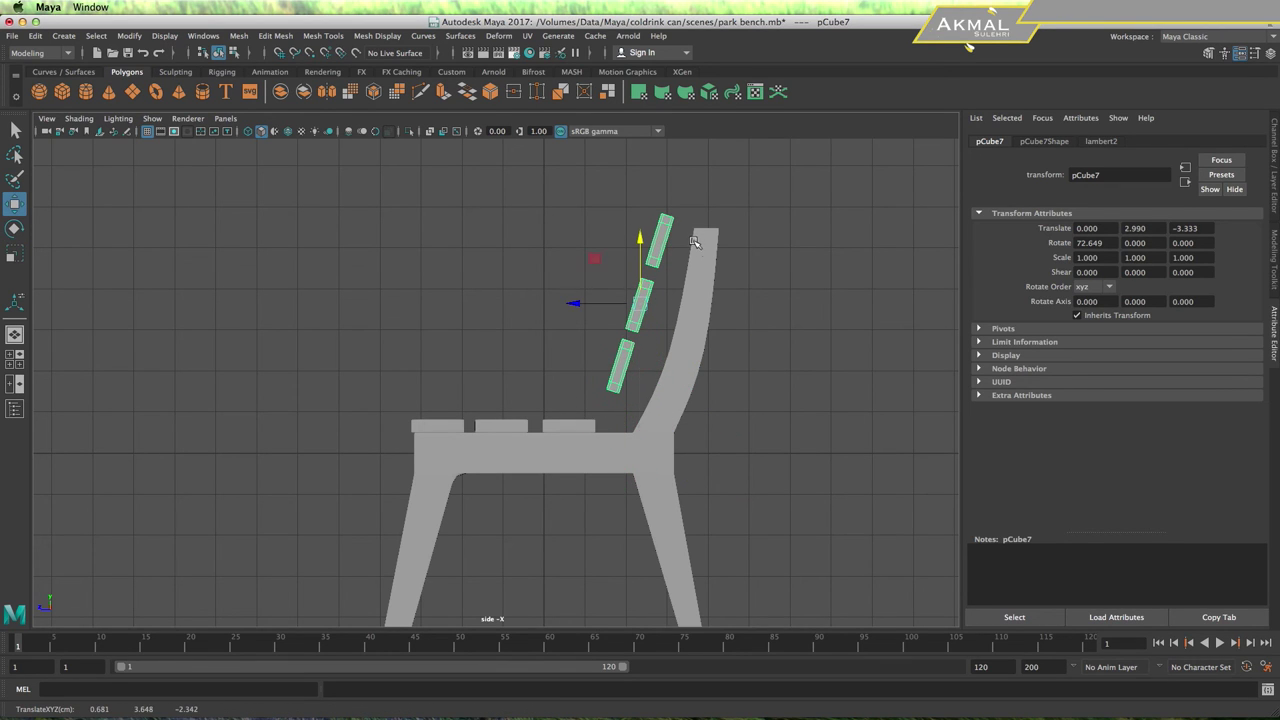
{"action": "left_click_drag", "start_coordinate": [583, 297], "coordinate": [603, 306]}
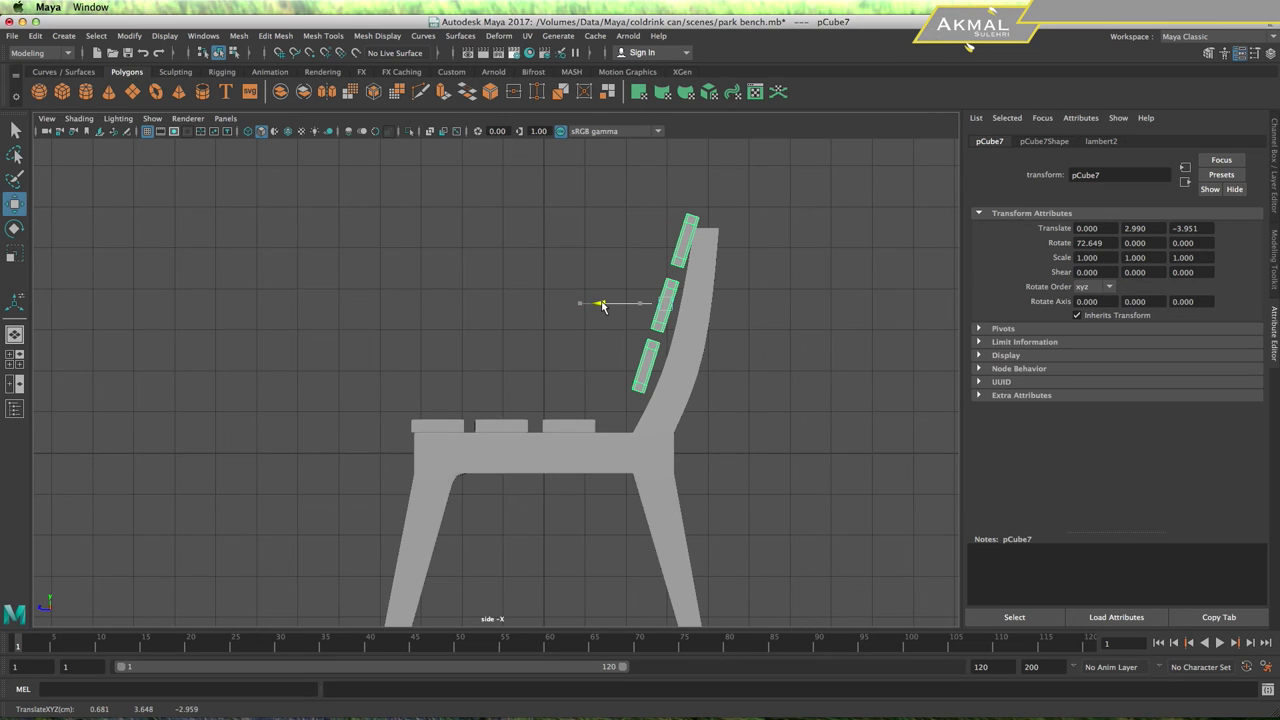
Separate the combined backrest mesh back into individual slats with Mesh > Separate
{"action": "key", "text": "space"}
{"action": "key", "text": "space"}
{"action": "mouse_move", "coordinate": [740, 440]}
{"action": "left_mouse_down", "text": "alt"}
{"action": "mouse_move", "coordinate": [712, 440]}
{"action": "mouse_move", "coordinate": [714, 416]}
{"action": "left_mouse_up", "text": "alt"}
{"action": "right_click_drag", "start_coordinate": [647, 288], "coordinate": [635, 520], "text": "shift"}
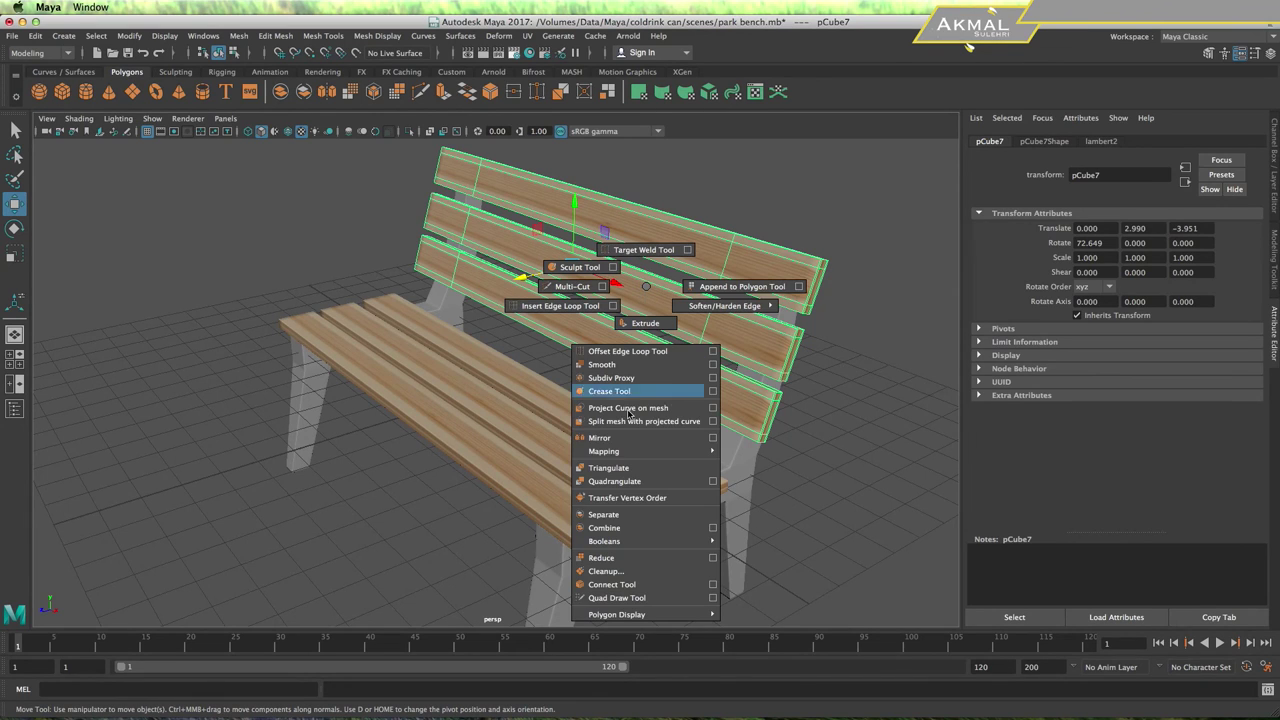
{"action": "left_click", "coordinate": [825, 332]}
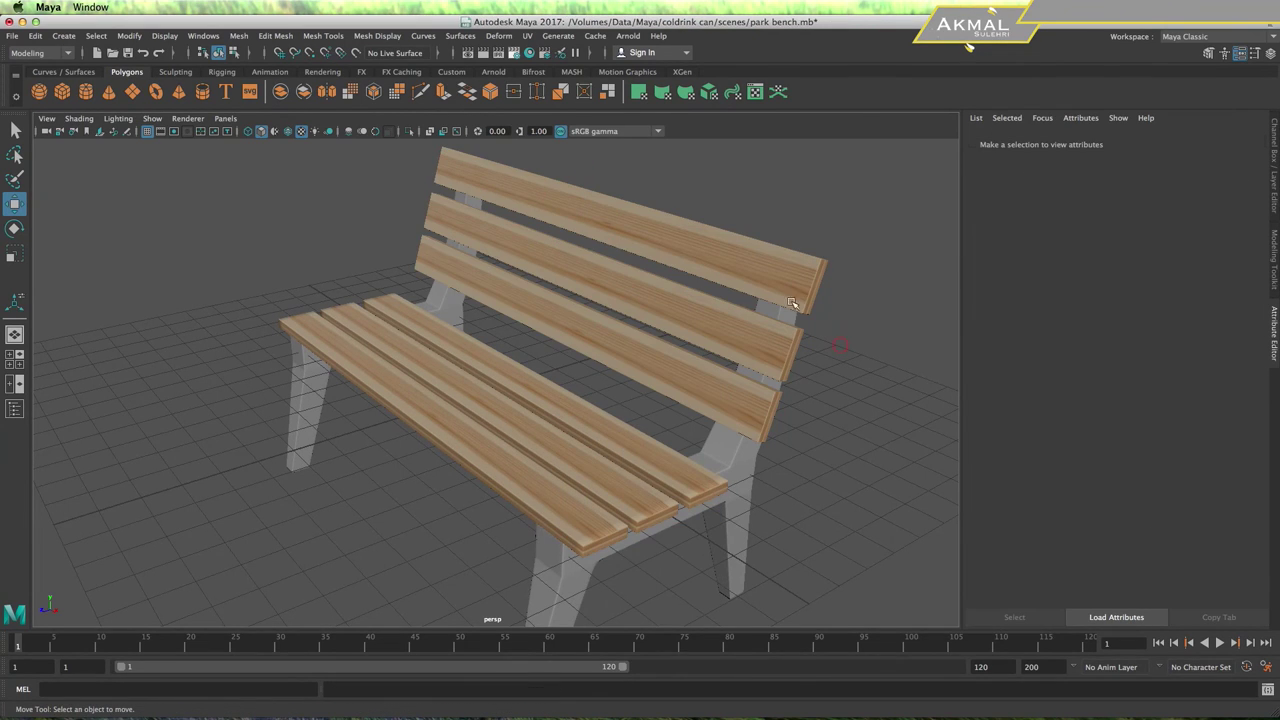
Delete the old top backrest slat, then raise the two remaining backrest slats higher
{"action": "left_click", "coordinate": [752, 270]}
{"action": "key", "text": "Delete"}
{"action": "left_click", "coordinate": [628, 279]}
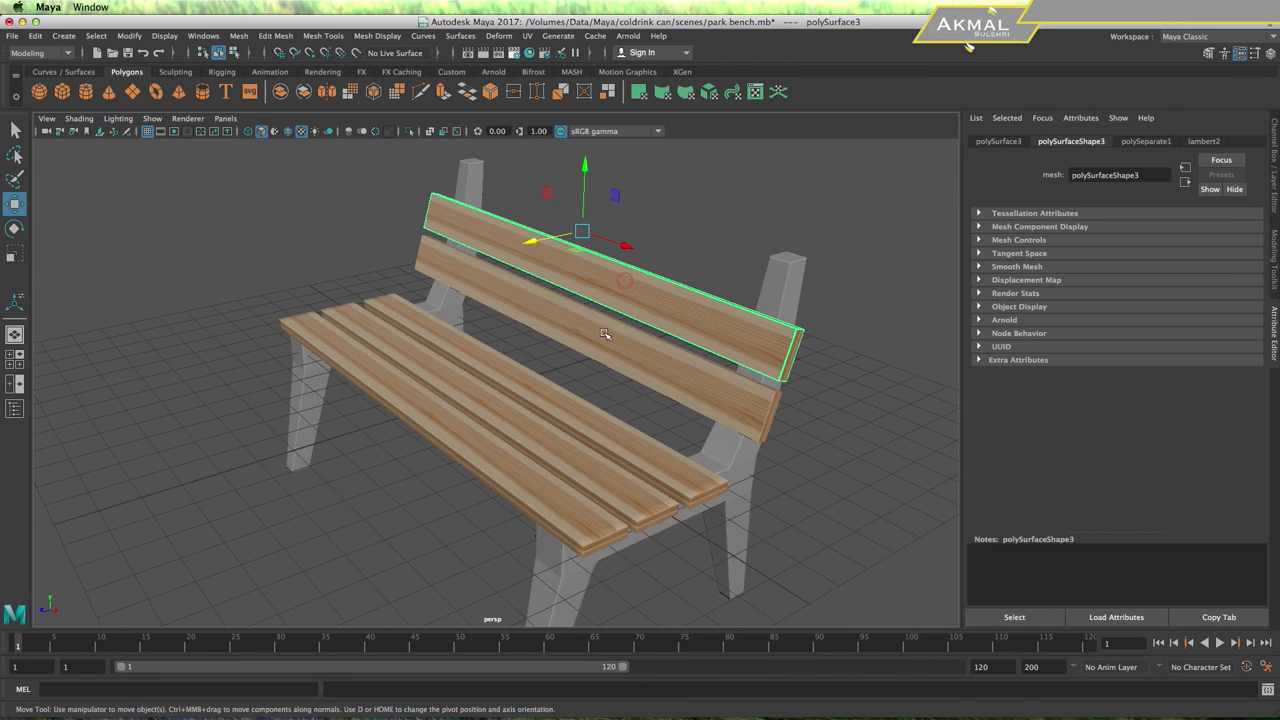
{"action": "left_click", "coordinate": [602, 338], "text": "shift"}
{"action": "left_click_drag", "start_coordinate": [583, 180], "coordinate": [590, 137]}
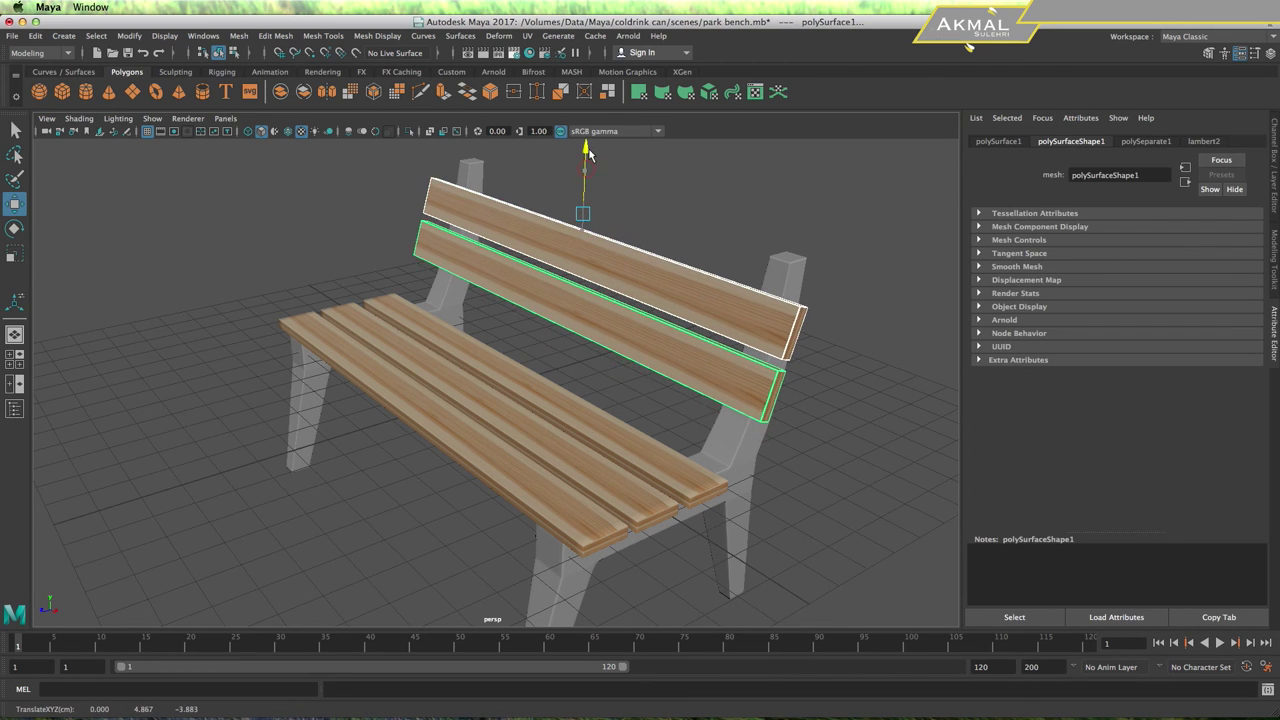
Frame the backrest in a maximized side view and slide the planks toward the back support
{"action": "left_click_drag", "start_coordinate": [712, 356], "coordinate": [652, 361], "text": "alt"}
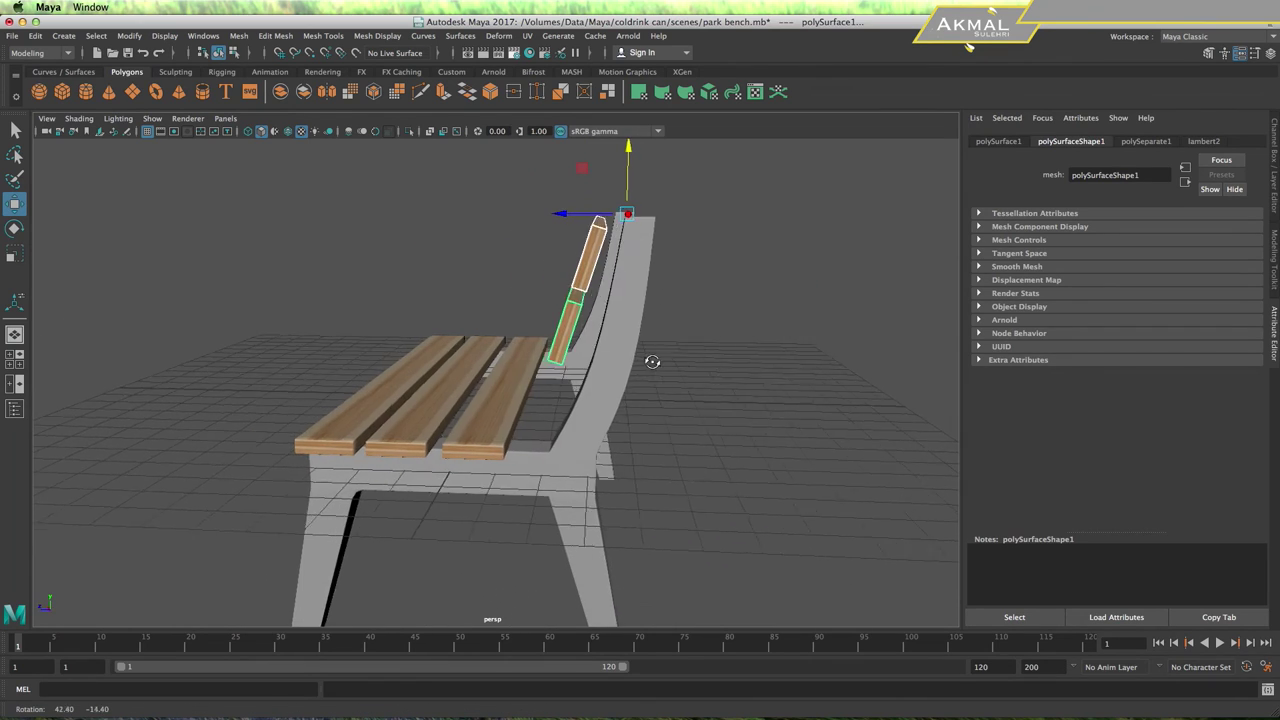
{"action": "mouse_move", "coordinate": [652, 361]}
{"action": "left_mouse_down", "text": "alt"}
{"action": "mouse_move", "coordinate": [759, 380]}
{"action": "mouse_move", "coordinate": [720, 385]}
{"action": "left_mouse_up", "text": "alt"}
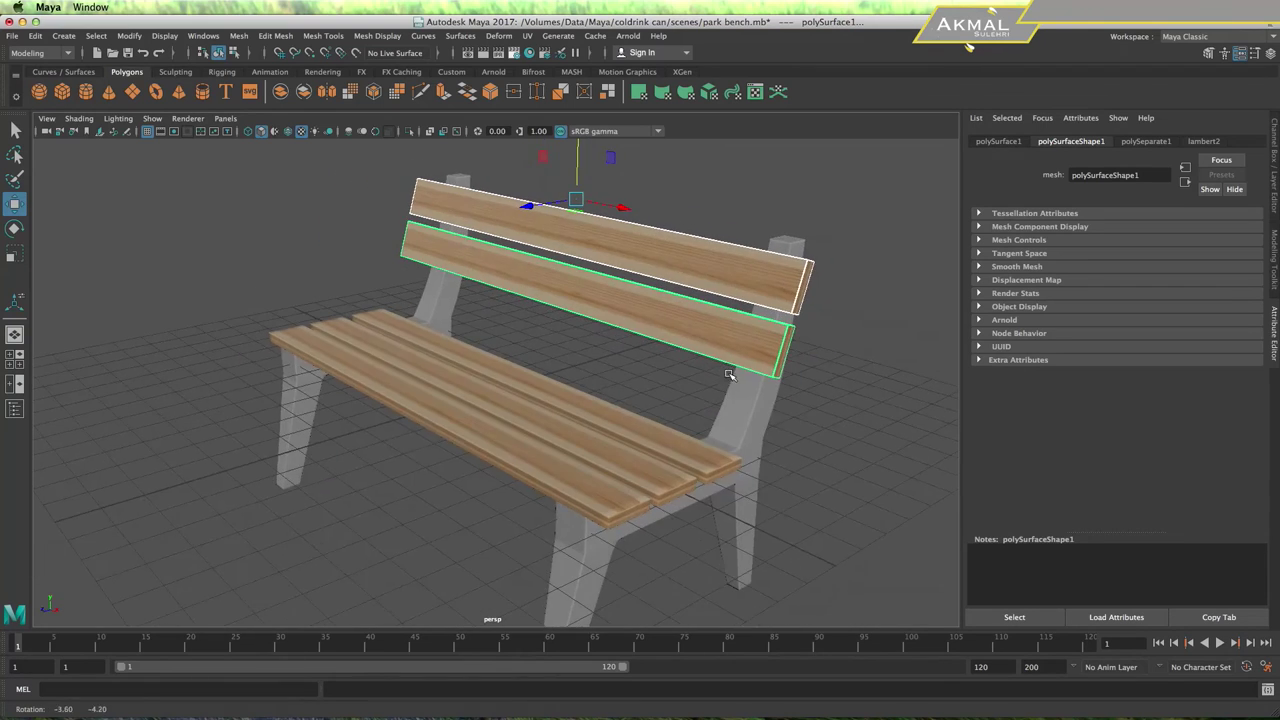
{"action": "key", "text": "space"}
{"action": "key", "text": "space"}
{"action": "scroll", "coordinate": [645, 398], "scroll_direction": "up", "scroll_amount": 1}
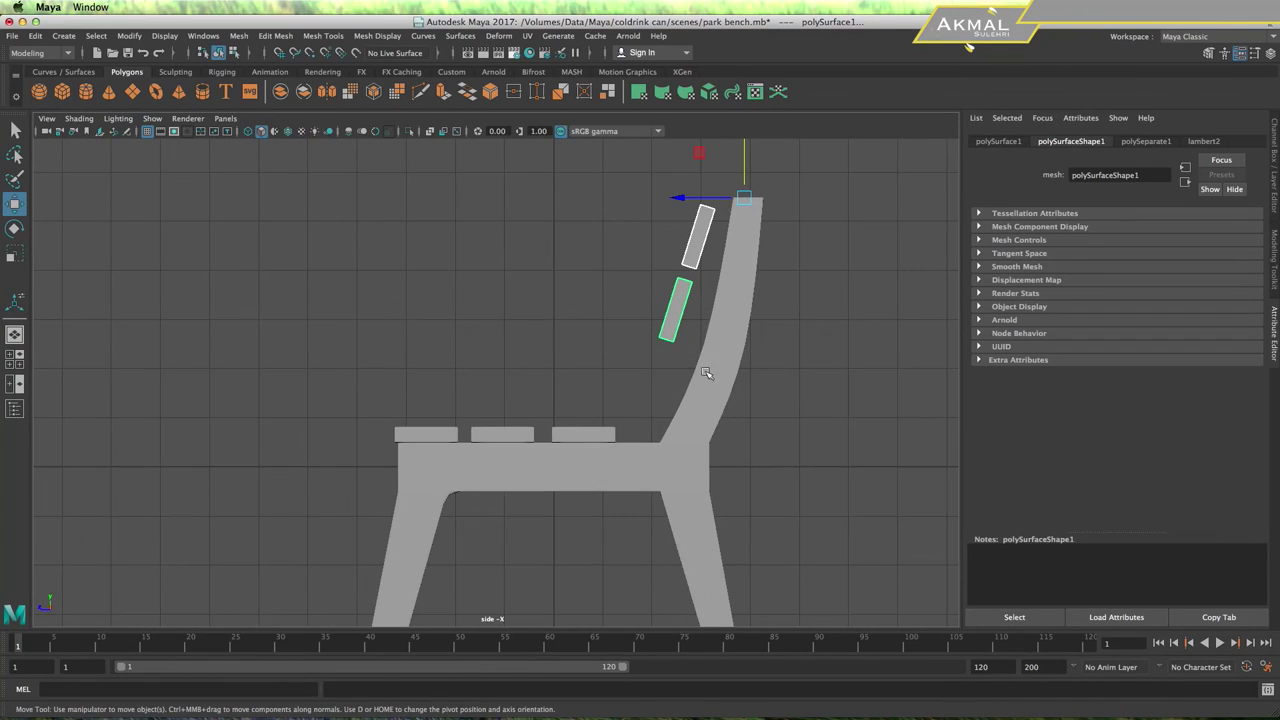
{"action": "mouse_move", "coordinate": [725, 348]}
{"action": "middle_mouse_down", "text": "alt"}
{"action": "mouse_move", "coordinate": [662, 405]}
{"action": "mouse_move", "coordinate": [668, 382]}
{"action": "middle_mouse_up", "text": "alt"}
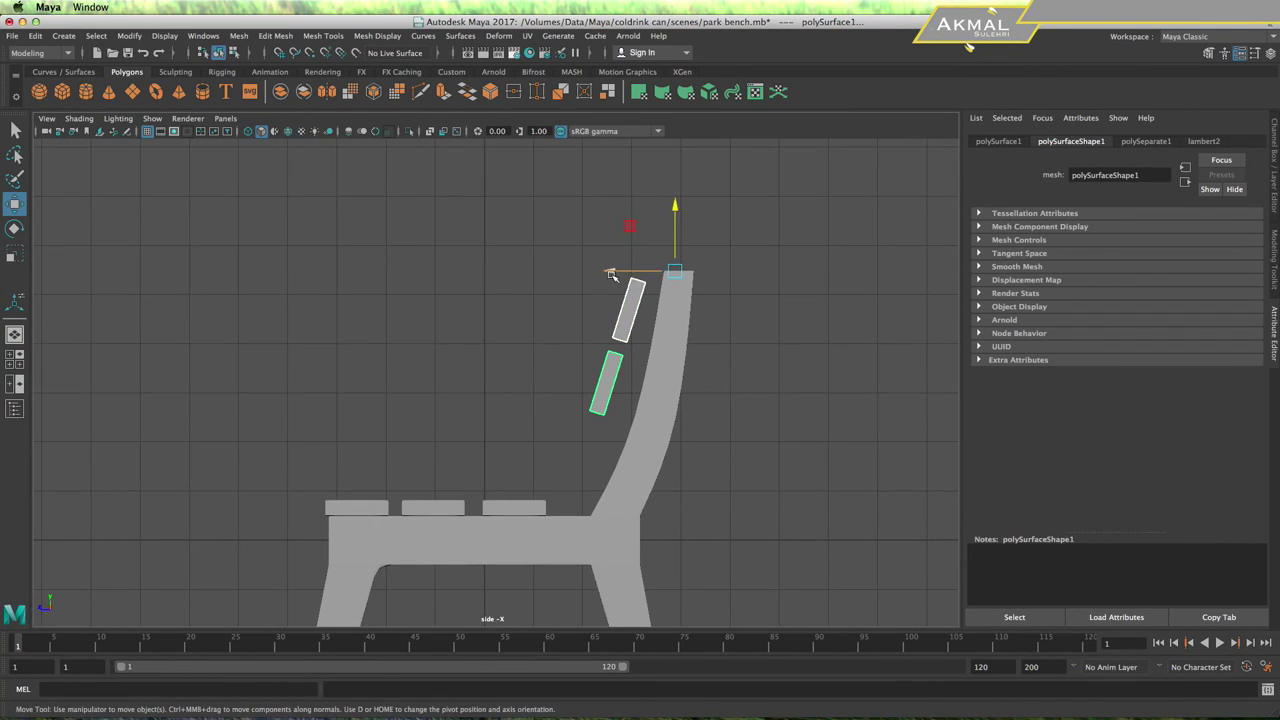
{"action": "left_click_drag", "start_coordinate": [611, 275], "coordinate": [623, 272]}
Tilt the upper backrest plank to follow the backrest curve and line it up horizontally
{"action": "left_click", "coordinate": [750, 326]}
{"action": "left_click", "coordinate": [642, 316]}
{"action": "key", "text": "e"}
{"action": "left_click_drag", "start_coordinate": [711, 326], "coordinate": [741, 317]}
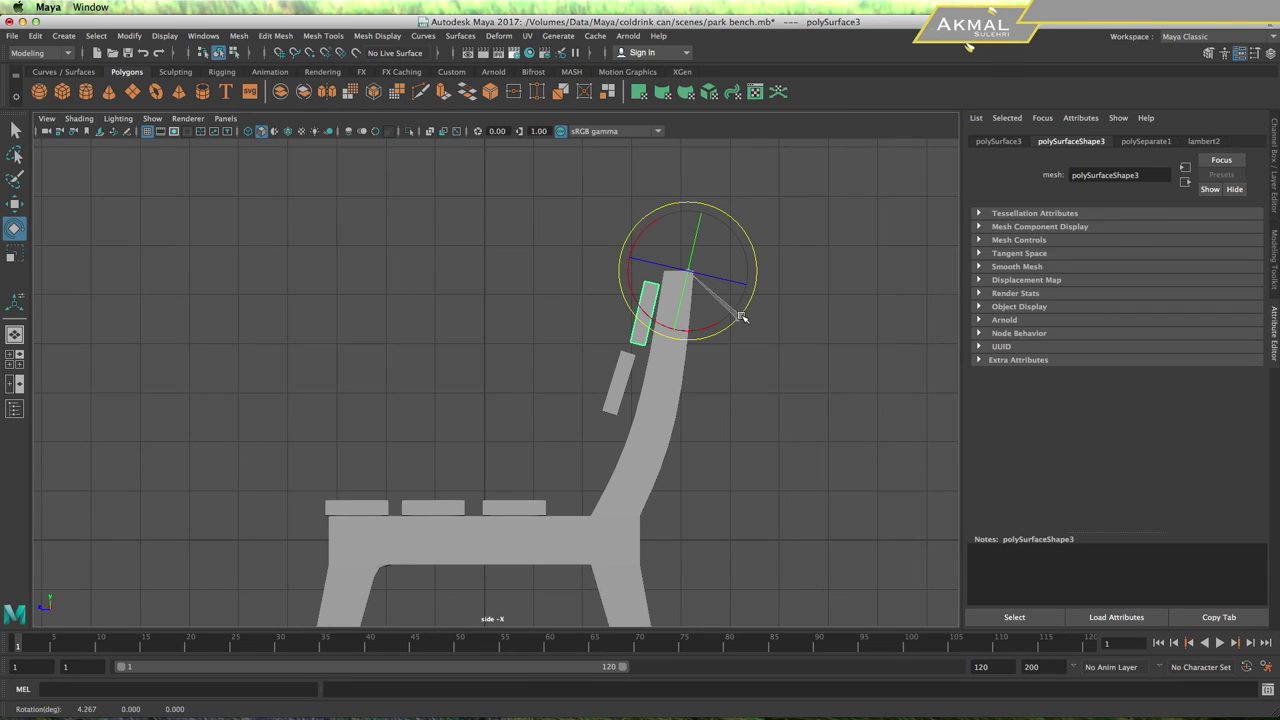
{"action": "key", "text": "w"}
{"action": "left_click_drag", "start_coordinate": [629, 275], "coordinate": [621, 273]}
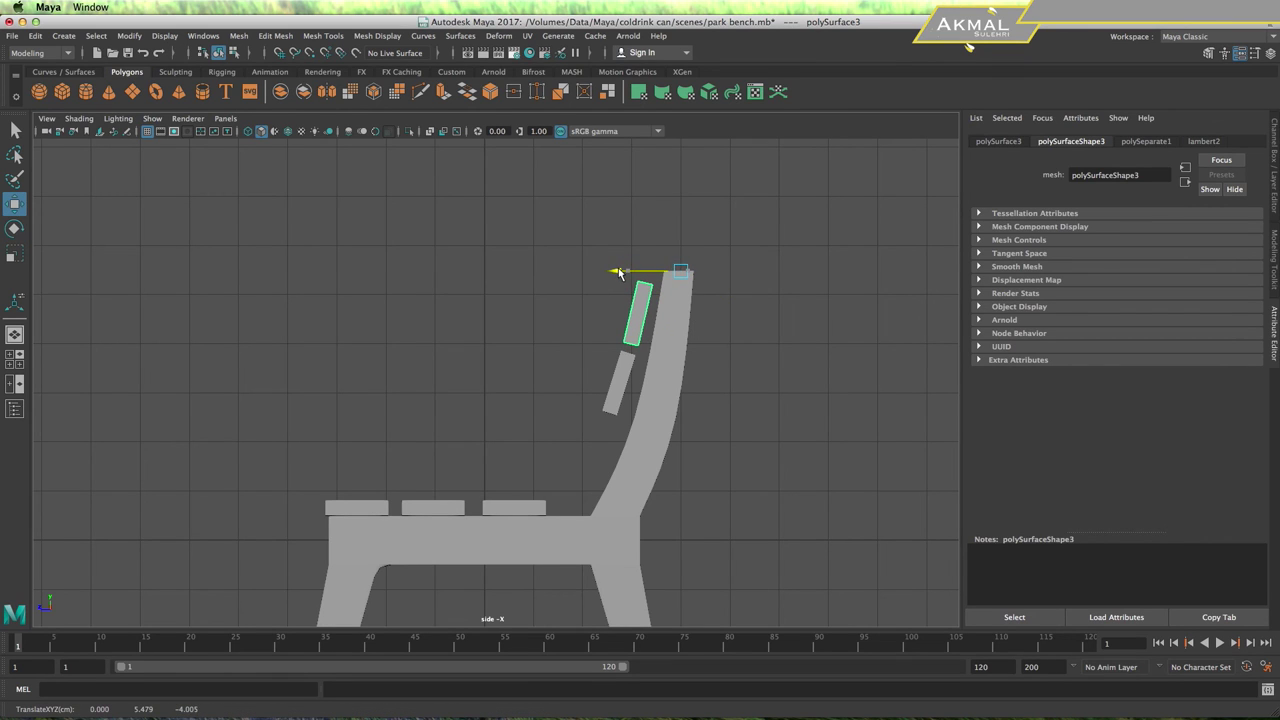
Raise, tilt and nudge both backrest planks so they sit flush on the back support
{"action": "left_click", "coordinate": [620, 374]}
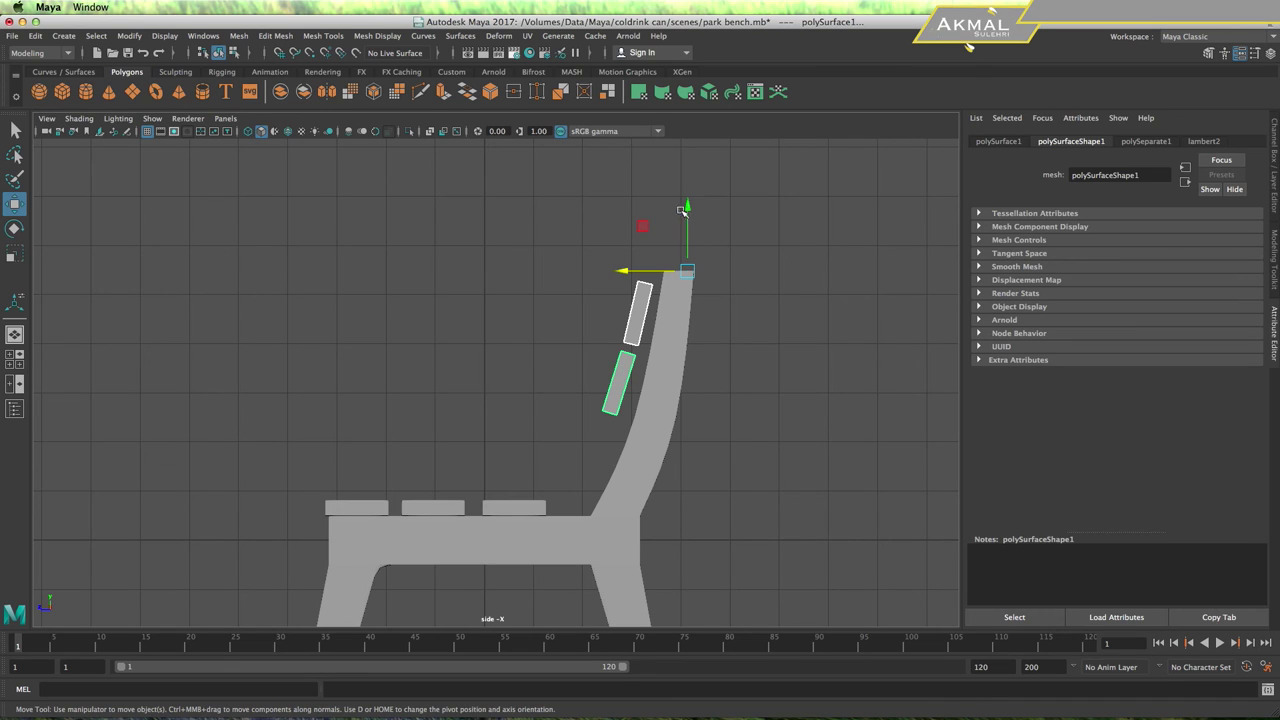
{"action": "left_click_drag", "start_coordinate": [680, 214], "coordinate": [680, 205]}
{"action": "left_click_drag", "start_coordinate": [622, 270], "coordinate": [633, 270]}
{"action": "key", "text": "e"}
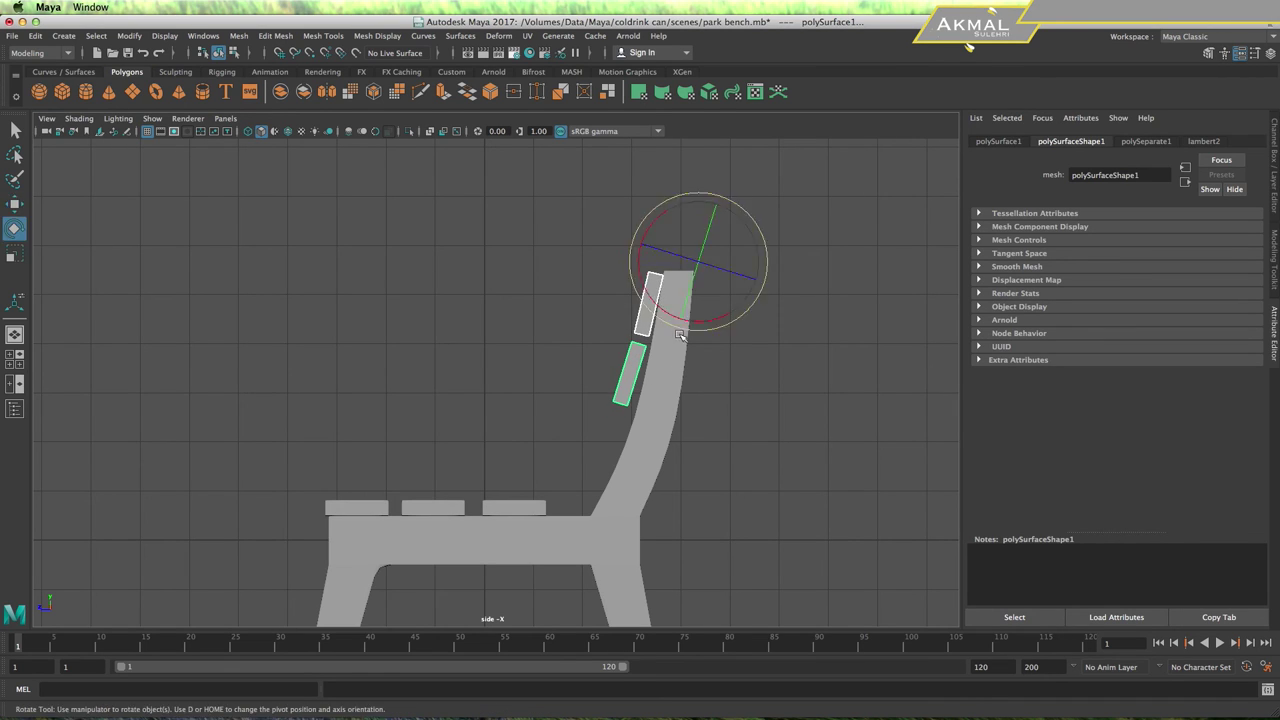
{"action": "left_click_drag", "start_coordinate": [707, 328], "coordinate": [714, 330]}
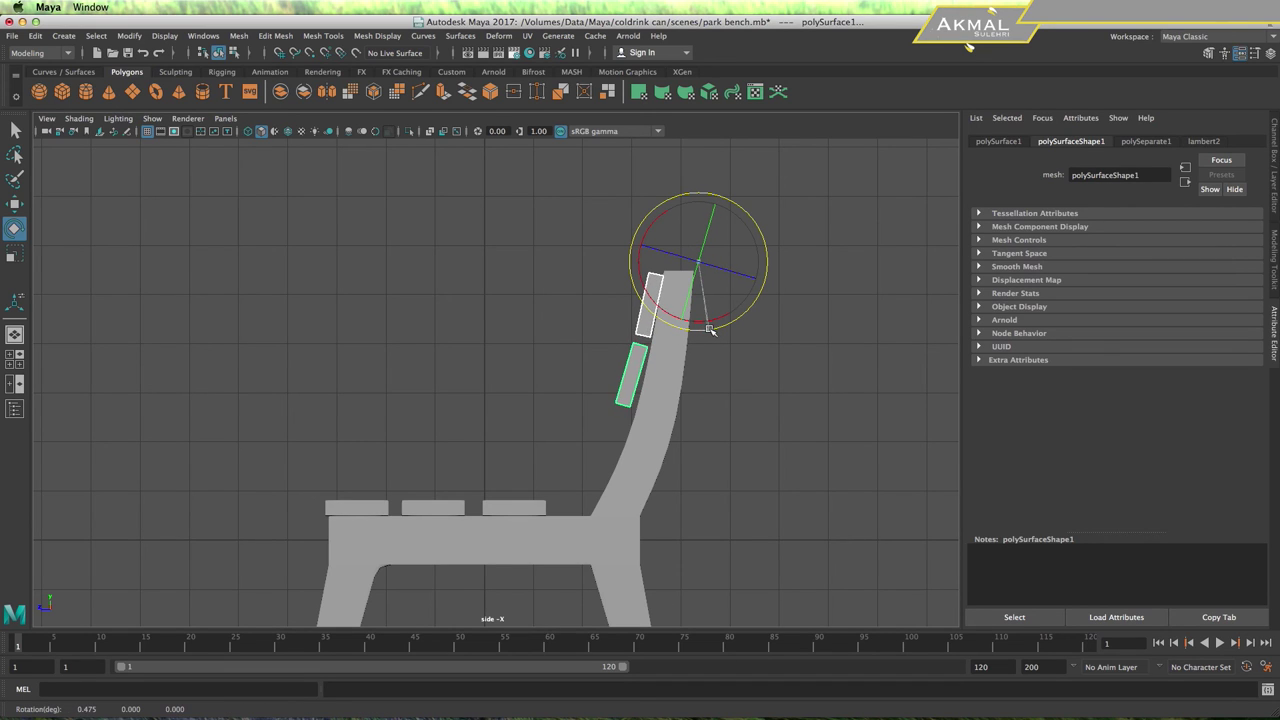
{"action": "key", "text": "w"}
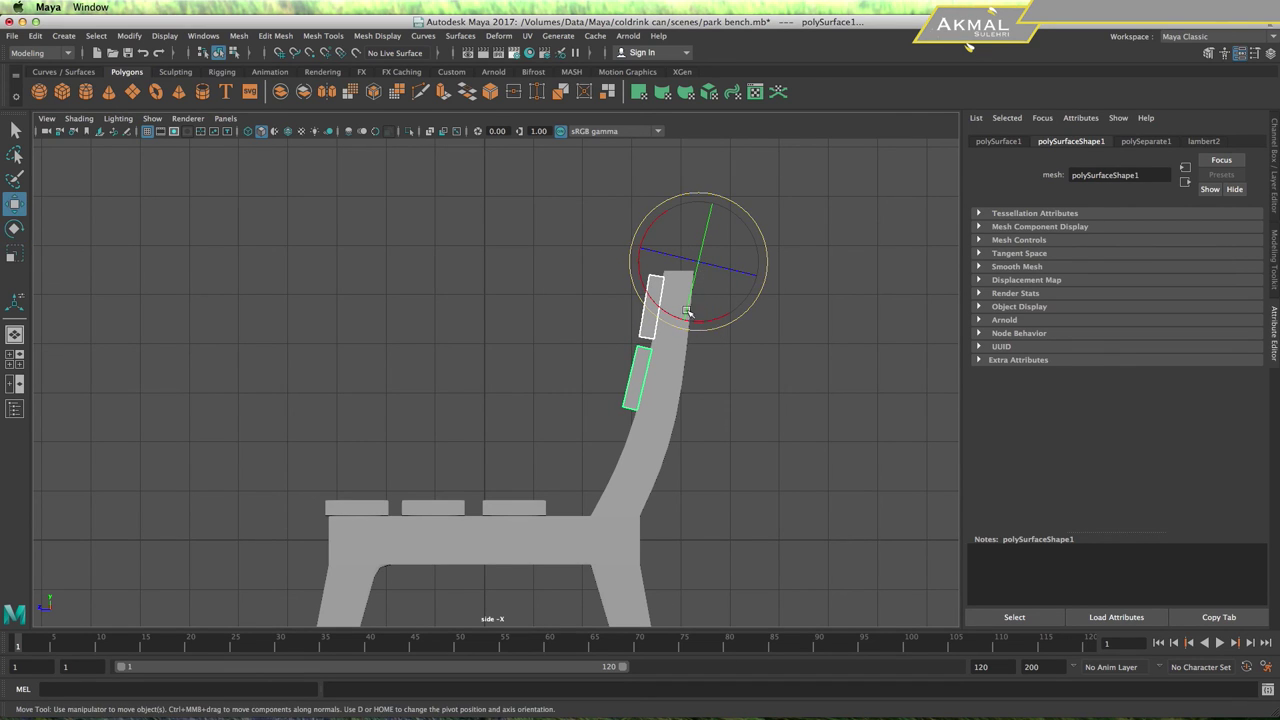
{"action": "left_click_drag", "start_coordinate": [637, 262], "coordinate": [635, 262]}
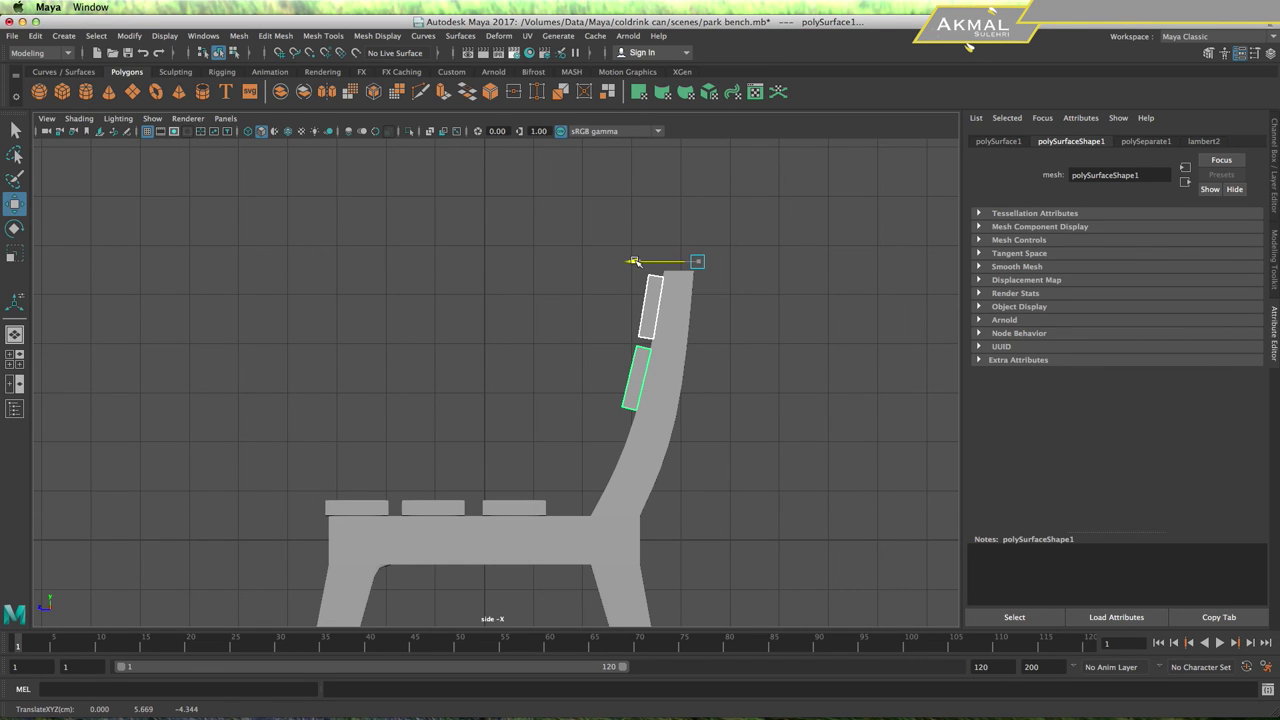
Deselect the planks and return to the four-view layout, then maximize the perspective view
{"action": "left_click", "coordinate": [811, 366]}
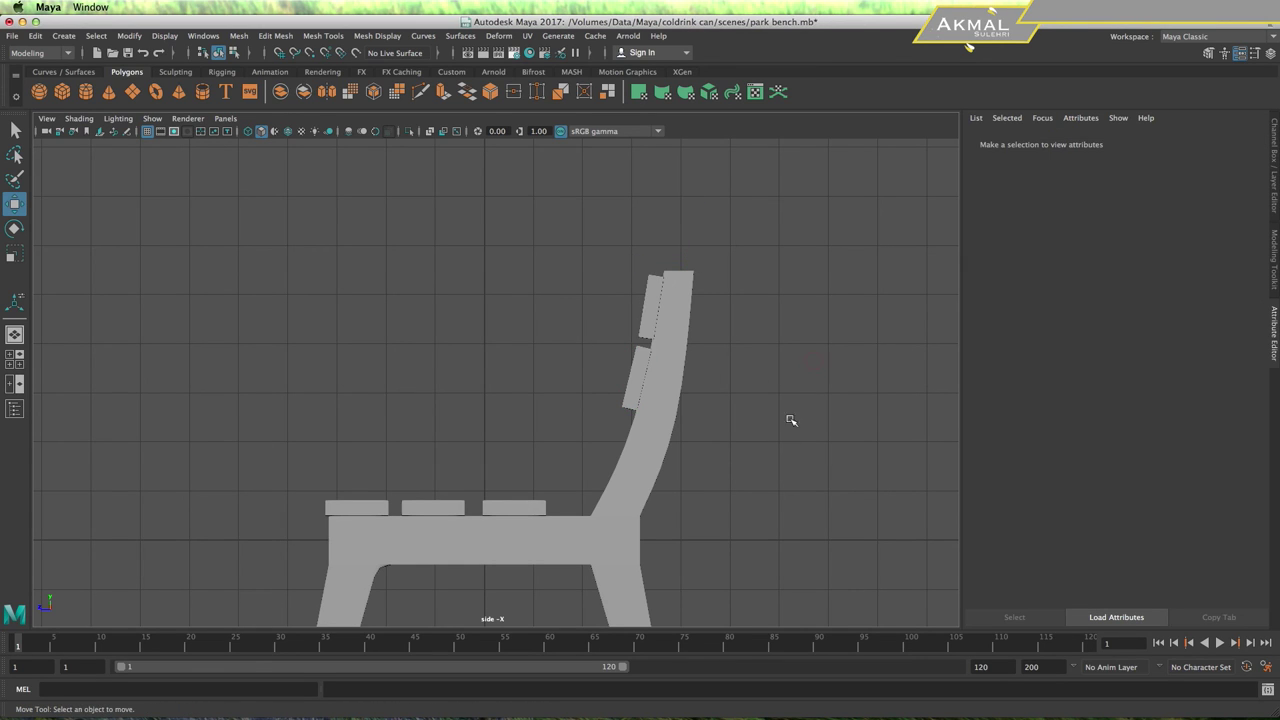
{"action": "left_click_drag", "start_coordinate": [612, 466], "coordinate": [700, 471], "text": "alt"}
{"action": "key", "text": "space"}
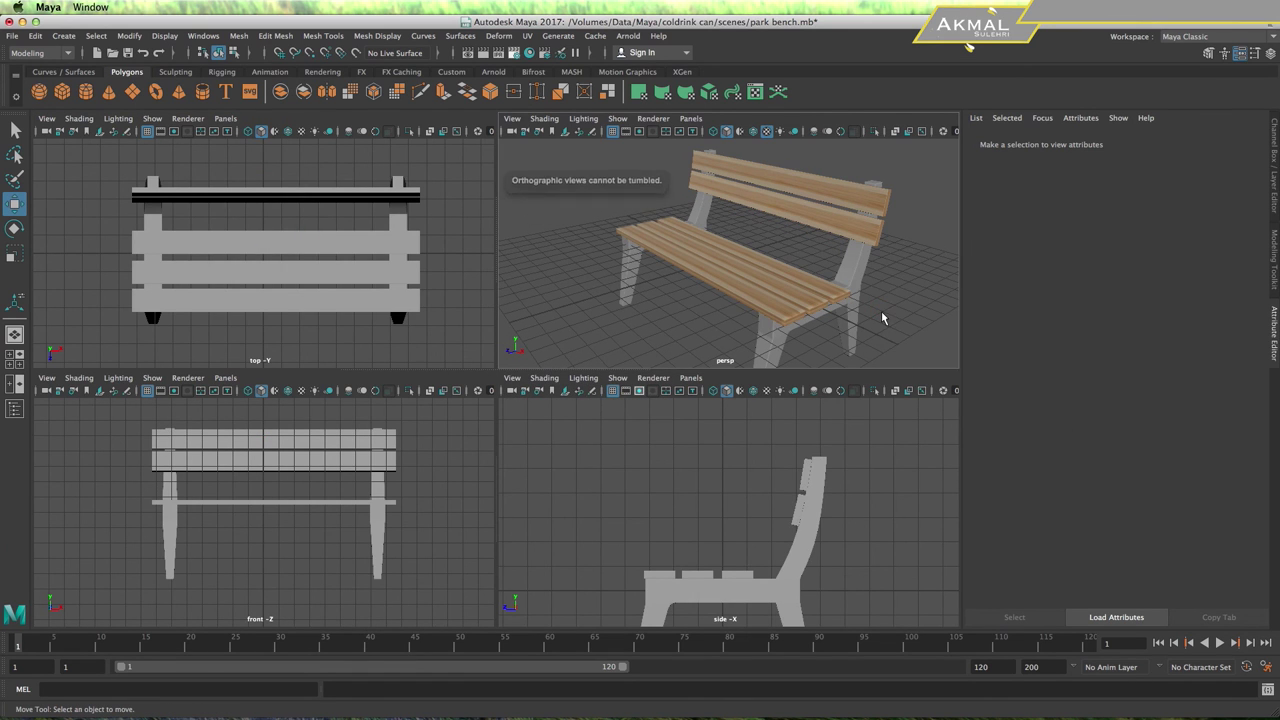
{"action": "key", "text": "space"}
Assign the existing lambert2 wood material to the right side frame and normalize its UVs
{"action": "mouse_move", "coordinate": [824, 458]}
{"action": "left_mouse_down", "text": "alt"}
{"action": "mouse_move", "coordinate": [543, 463]}
{"action": "mouse_move", "coordinate": [567, 465]}
{"action": "left_mouse_up", "text": "alt"}
{"action": "left_click", "coordinate": [621, 428]}
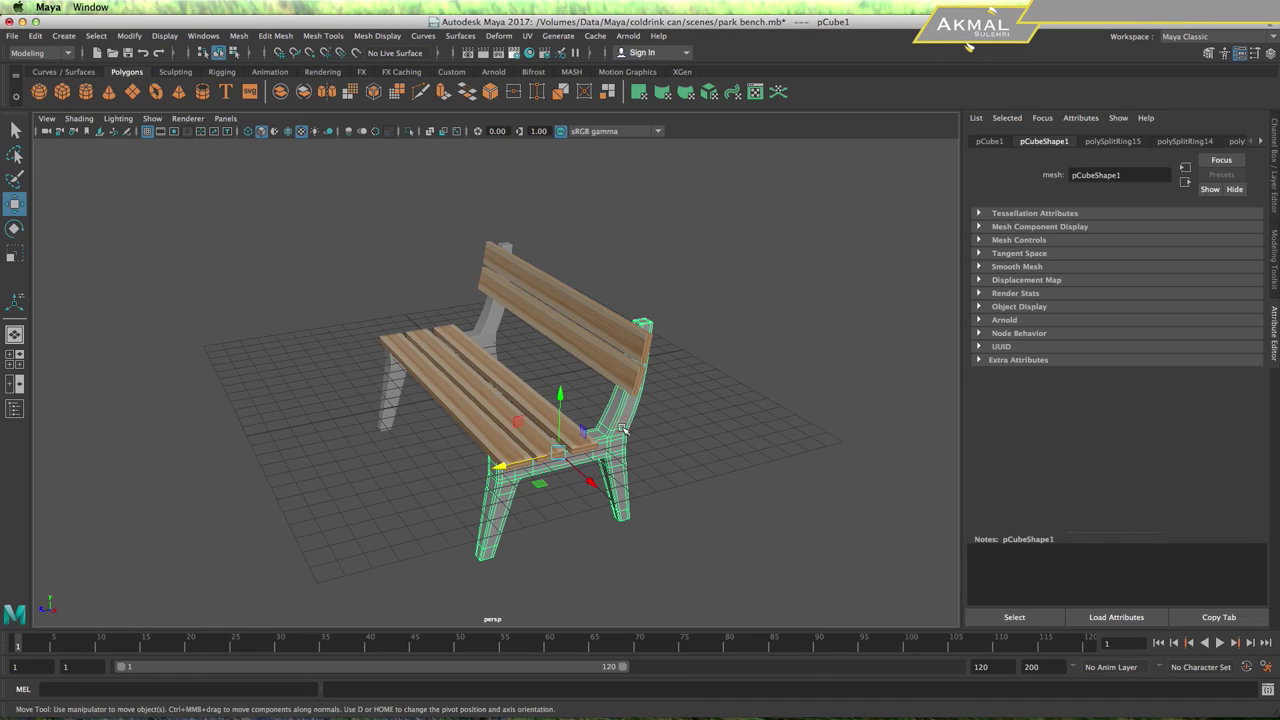
{"action": "right_click", "coordinate": [621, 422]}
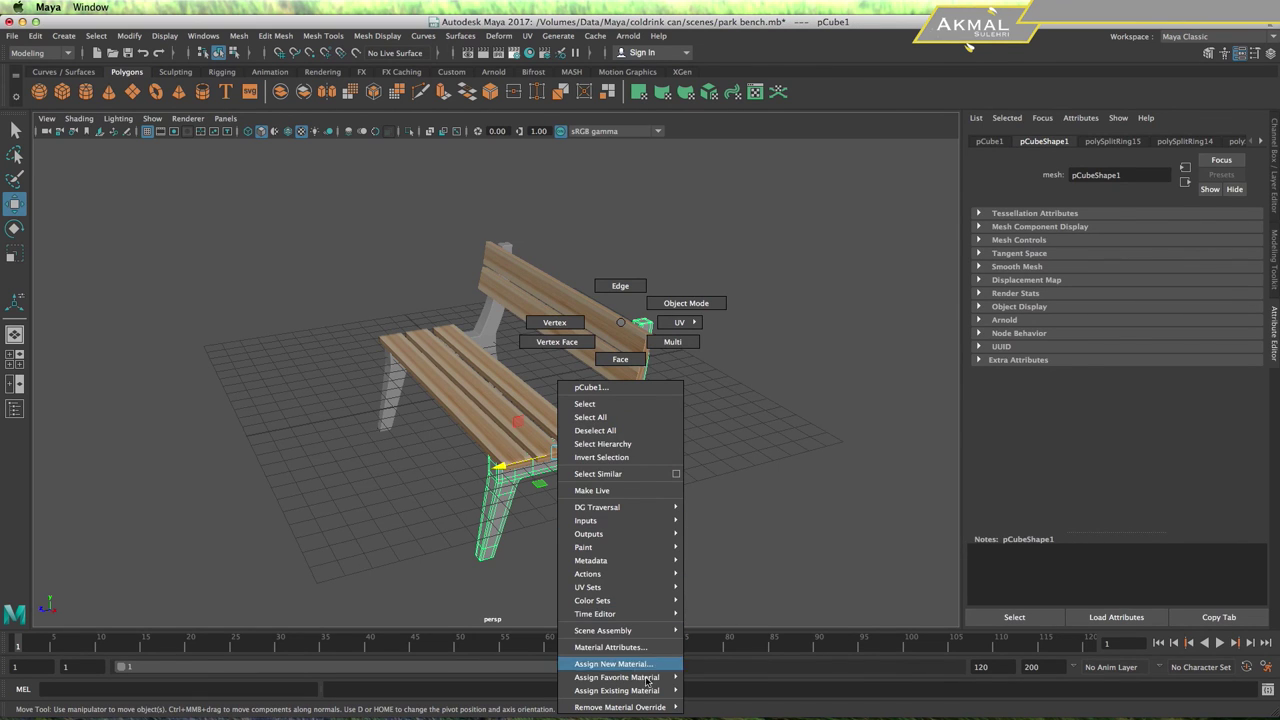
{"action": "mouse_move", "coordinate": [617, 690]}
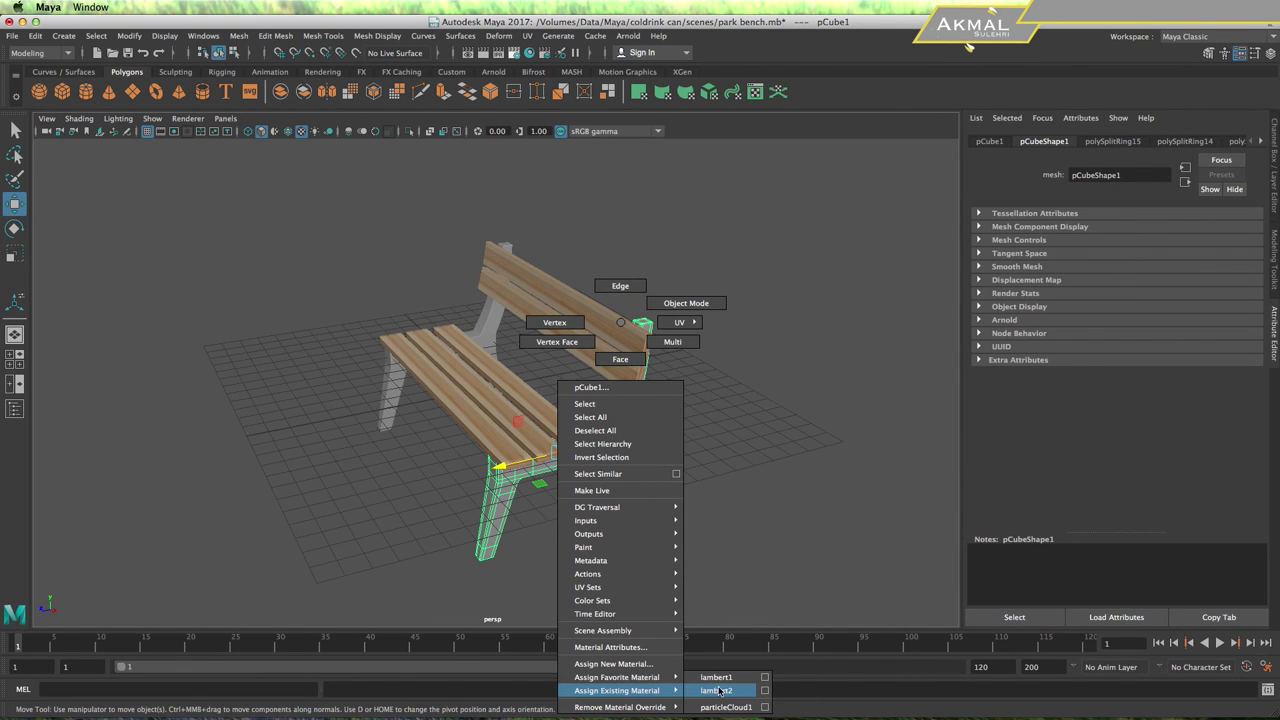
{"action": "left_click", "coordinate": [716, 690]}
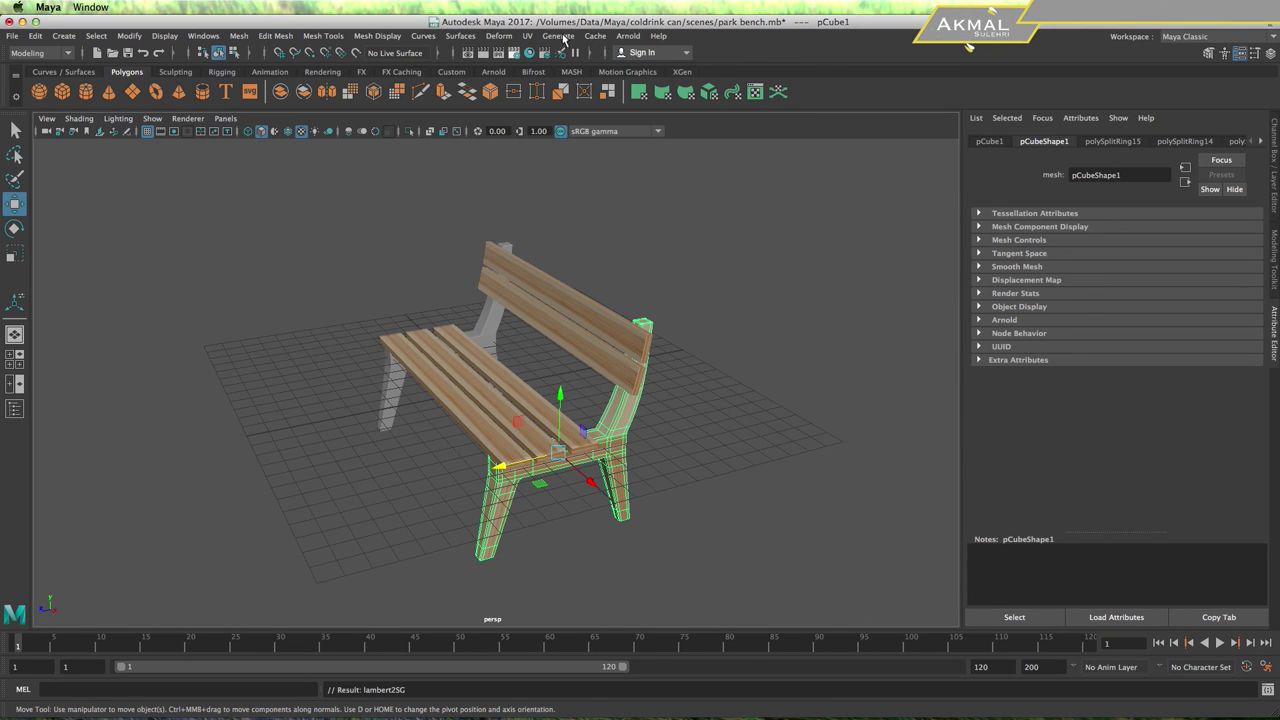
{"action": "left_click", "coordinate": [527, 37]}
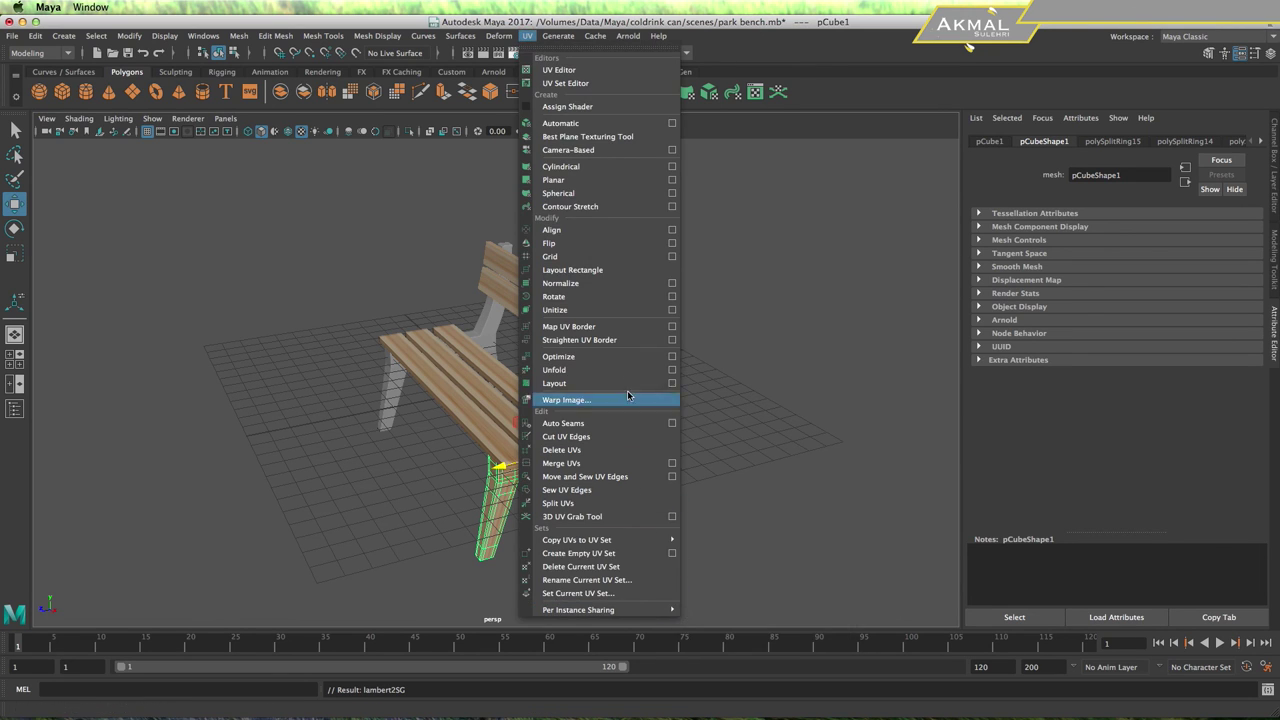
{"action": "left_click", "coordinate": [612, 283]}
{"action": "left_click", "coordinate": [731, 446]}
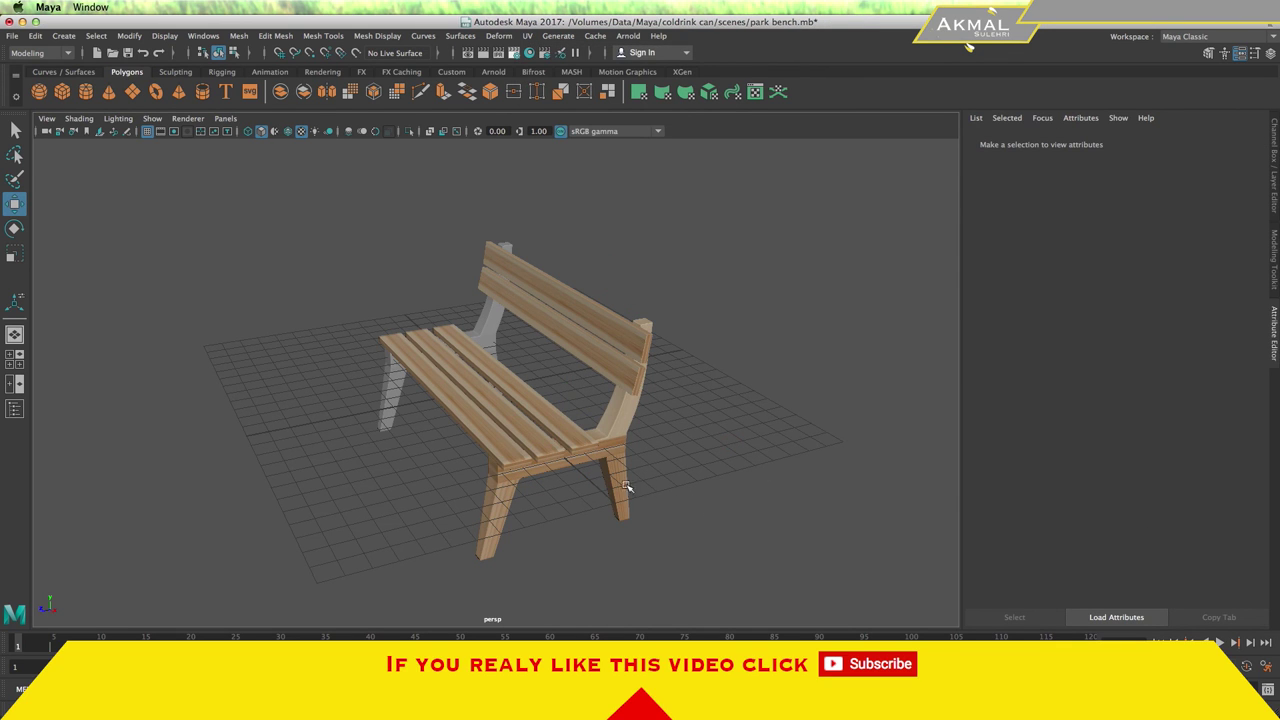
Give the other side frame the lambert2 wood material with normalized UVs
{"action": "mouse_move", "coordinate": [548, 468]}
{"action": "left_mouse_down", "text": "alt"}
{"action": "mouse_move", "coordinate": [714, 438]}
{"action": "mouse_move", "coordinate": [767, 459]}
{"action": "left_mouse_up", "text": "alt"}
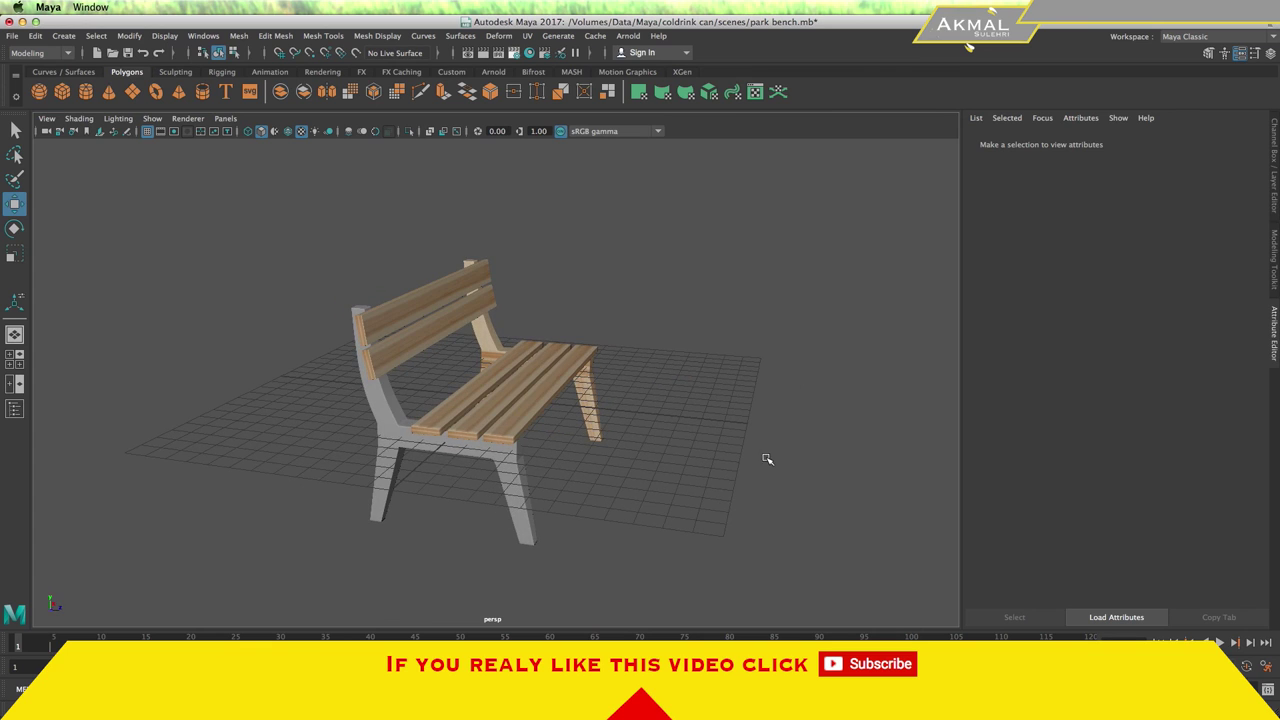
{"action": "left_click", "coordinate": [414, 440]}
{"action": "right_click_drag", "start_coordinate": [386, 425], "coordinate": [410, 689]}
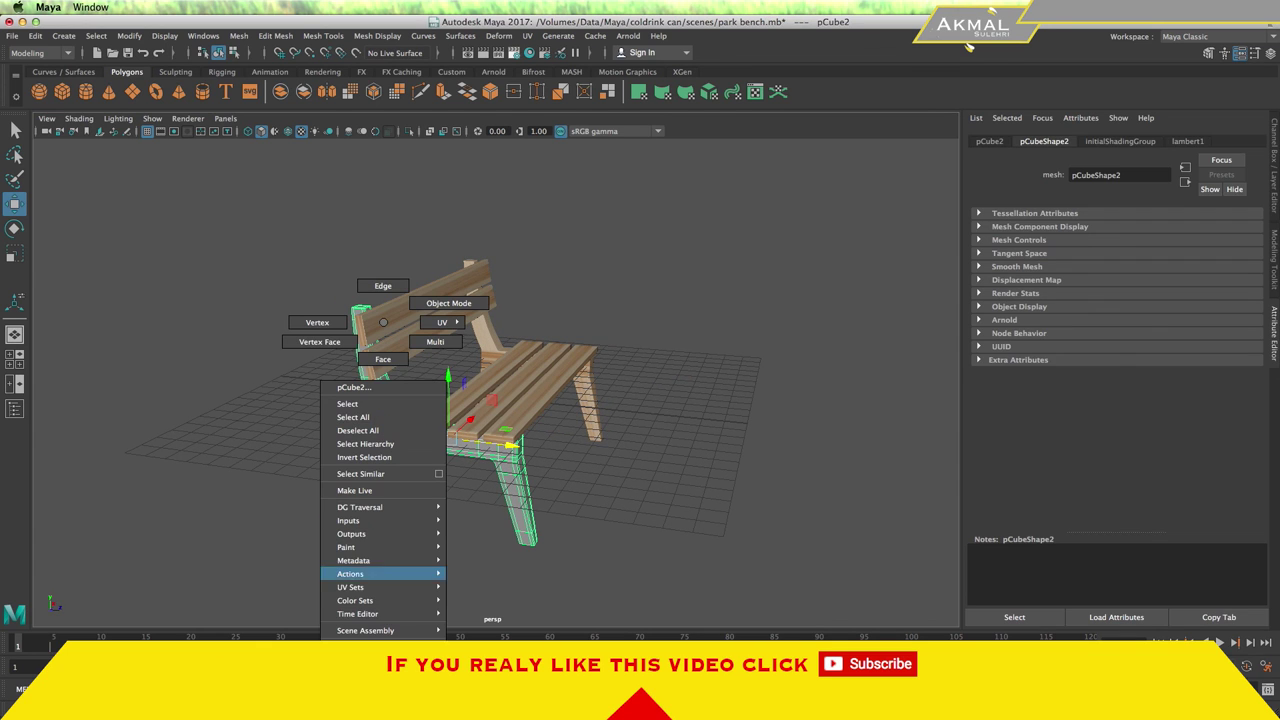
{"action": "left_click", "coordinate": [478, 690]}
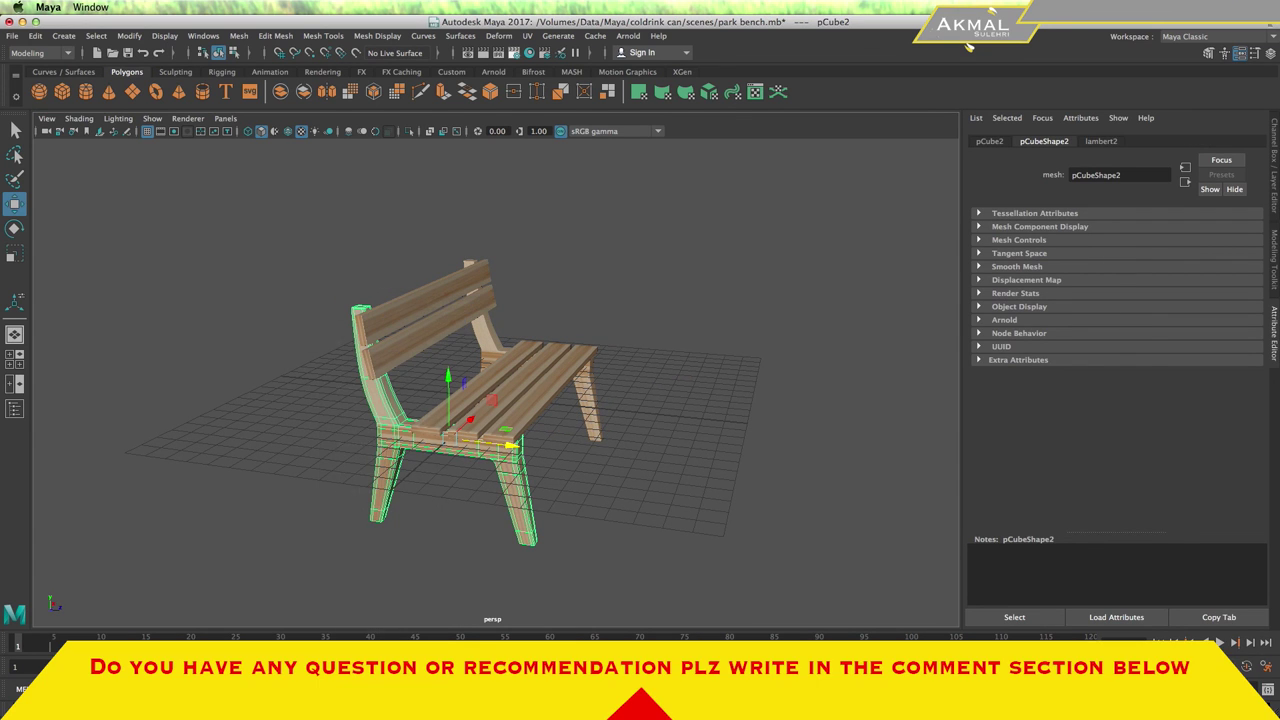
{"action": "left_click", "coordinate": [526, 36]}
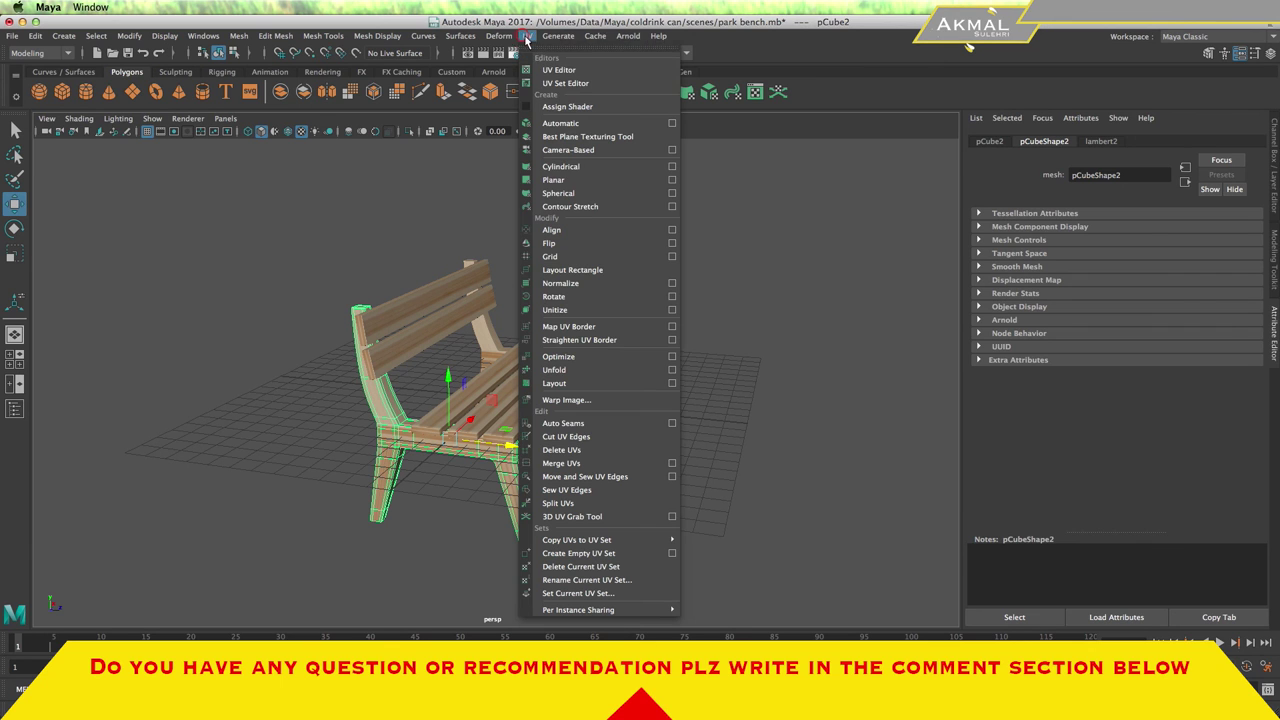
{"action": "left_click", "coordinate": [589, 284]}
{"action": "left_click", "coordinate": [608, 366]}
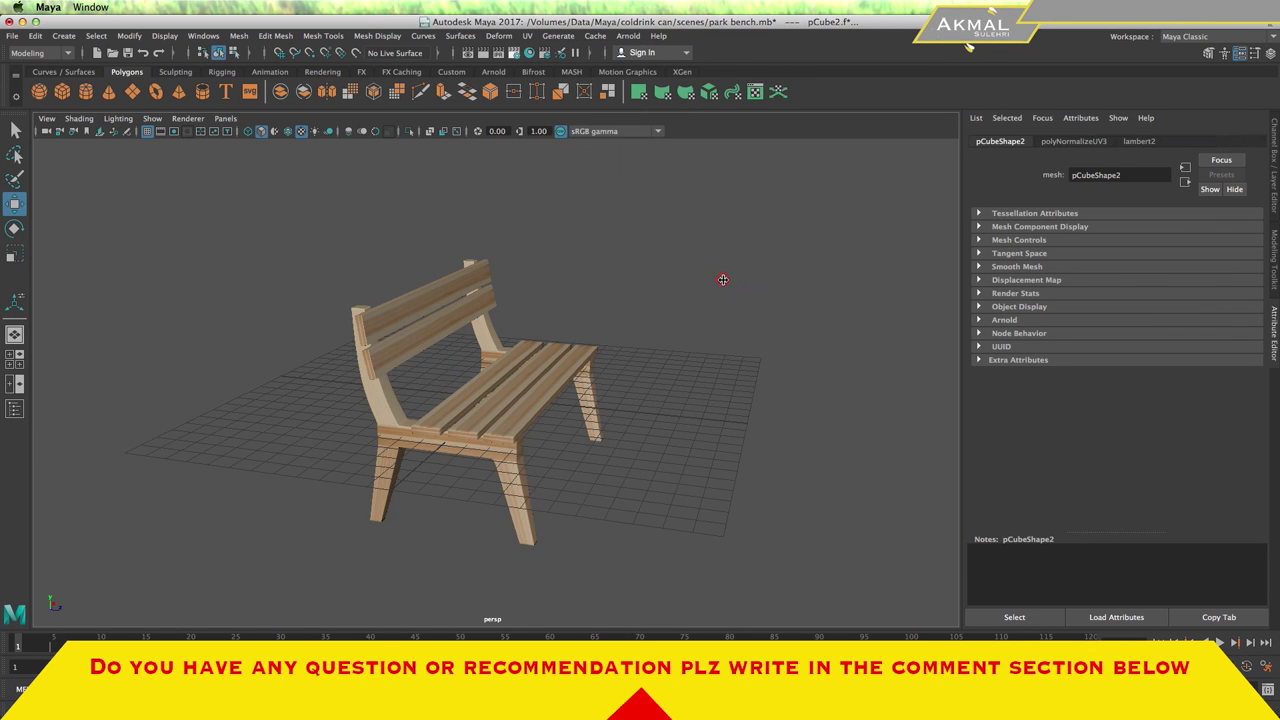
Orbit to a frontal view of the finished bench and save park bench.mb
{"action": "left_click_drag", "start_coordinate": [565, 458], "coordinate": [369, 474], "text": "alt"}
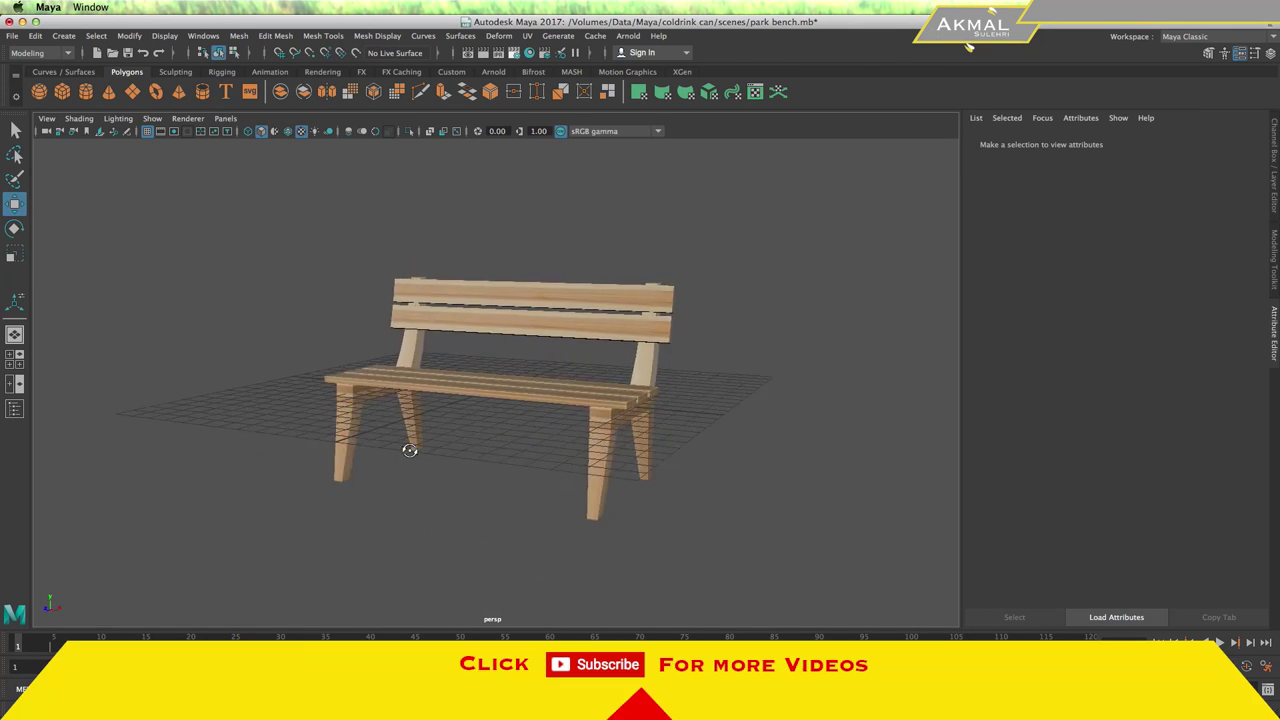
{"action": "left_click_drag", "start_coordinate": [369, 474], "coordinate": [381, 455], "text": "alt"}
{"action": "key", "text": "ctrl+s"}
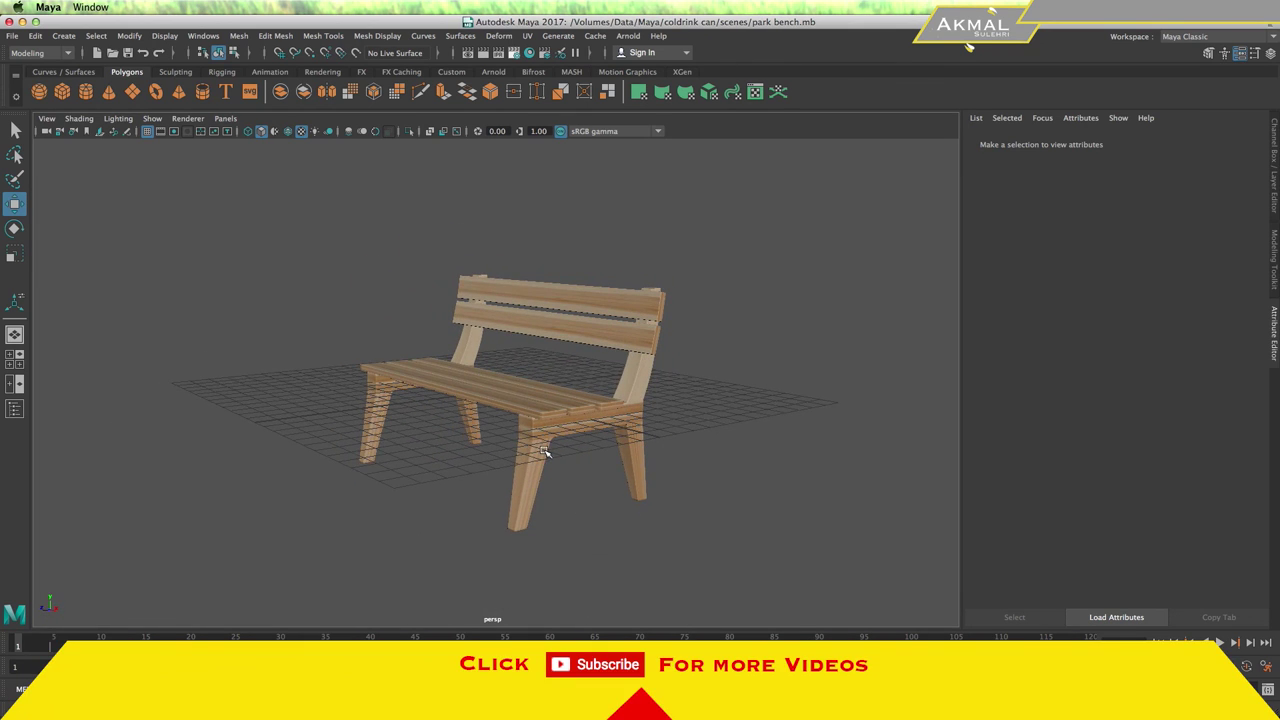